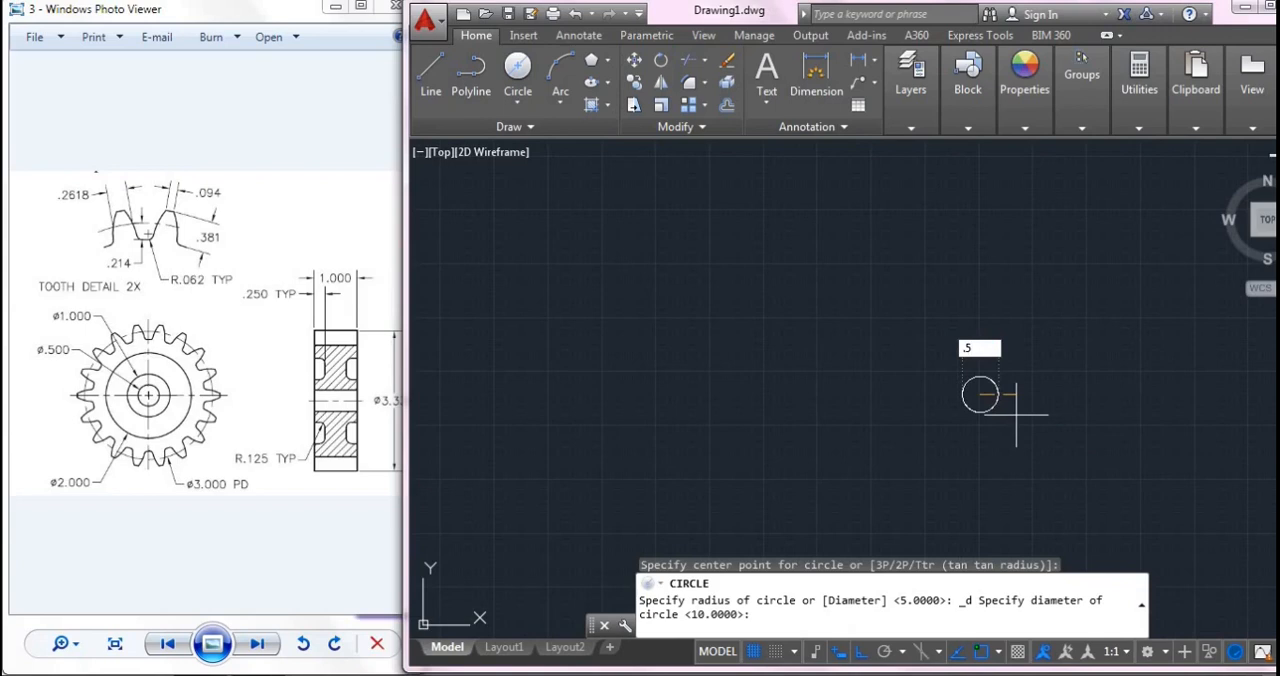
- Complete the 0.5-diameter circle and draw a concentric circle of diameter 1 around it
key(Return)
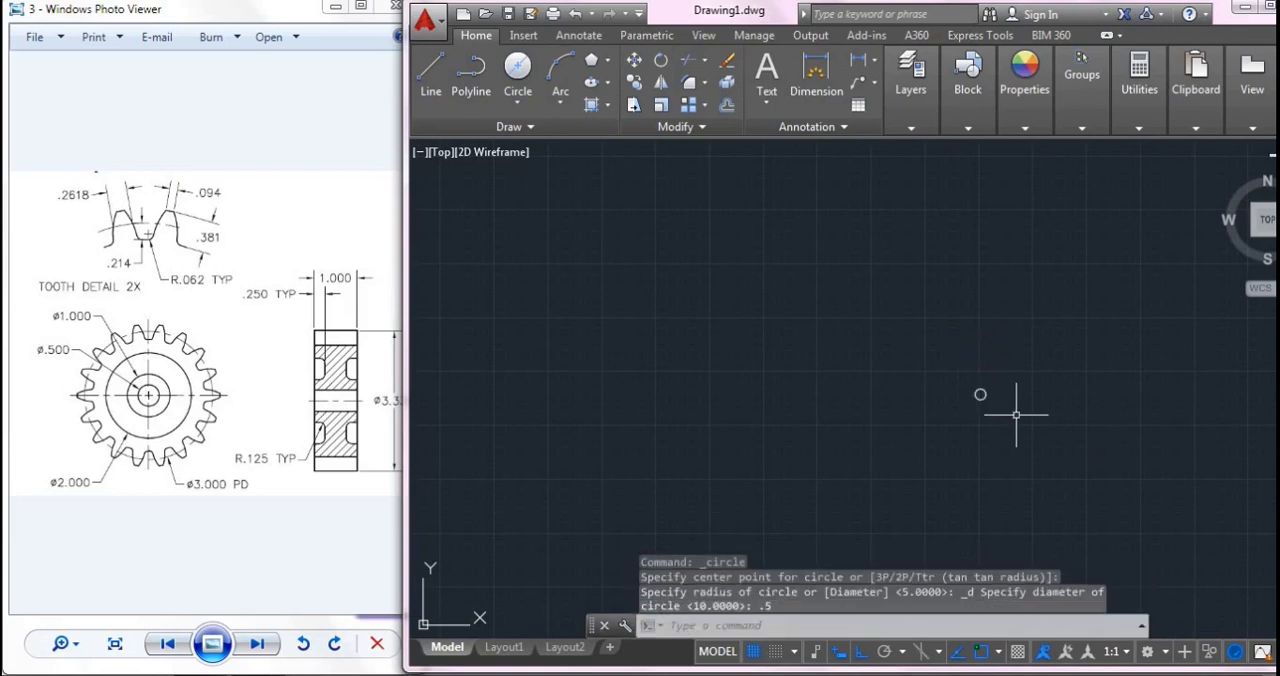
scroll(1073, 398, up, 3)
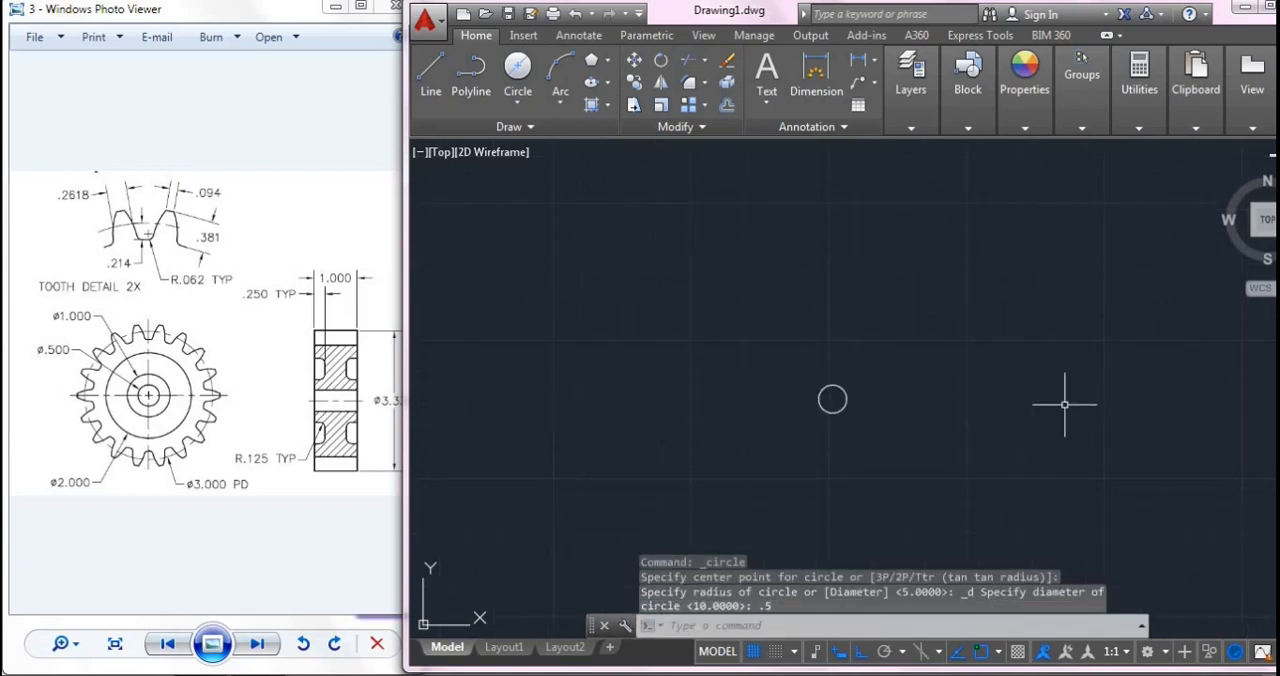
click(517, 68)
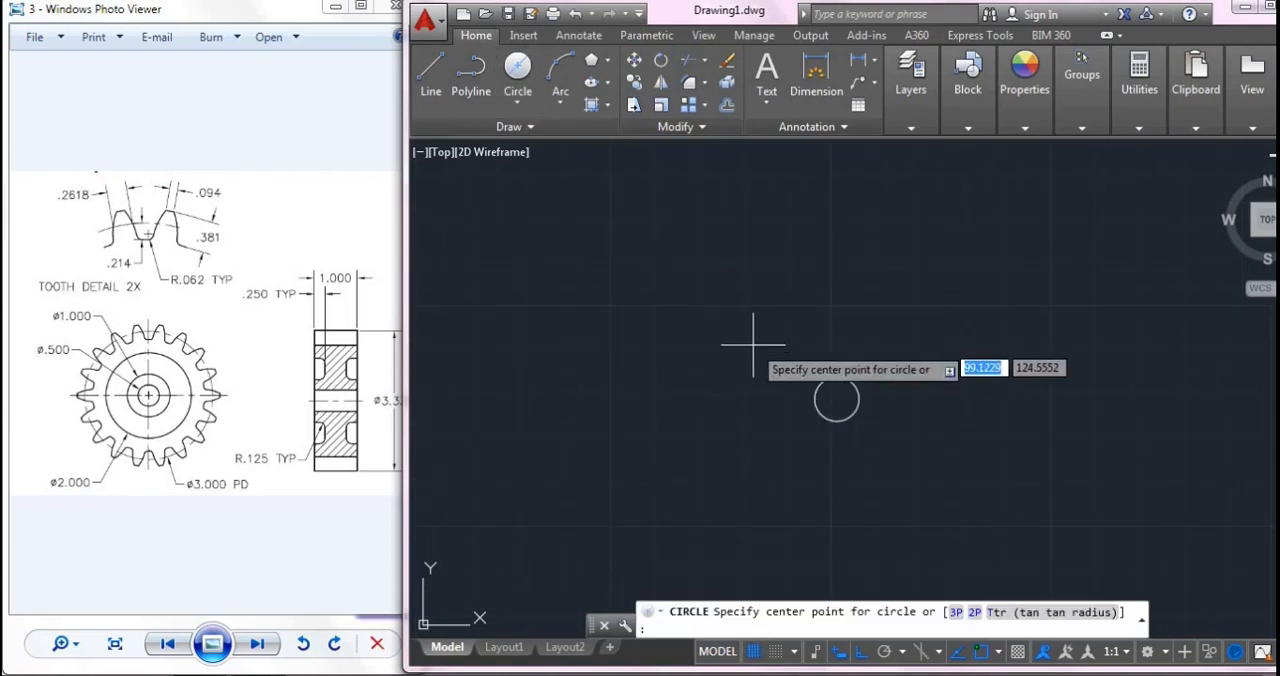
click(836, 398)
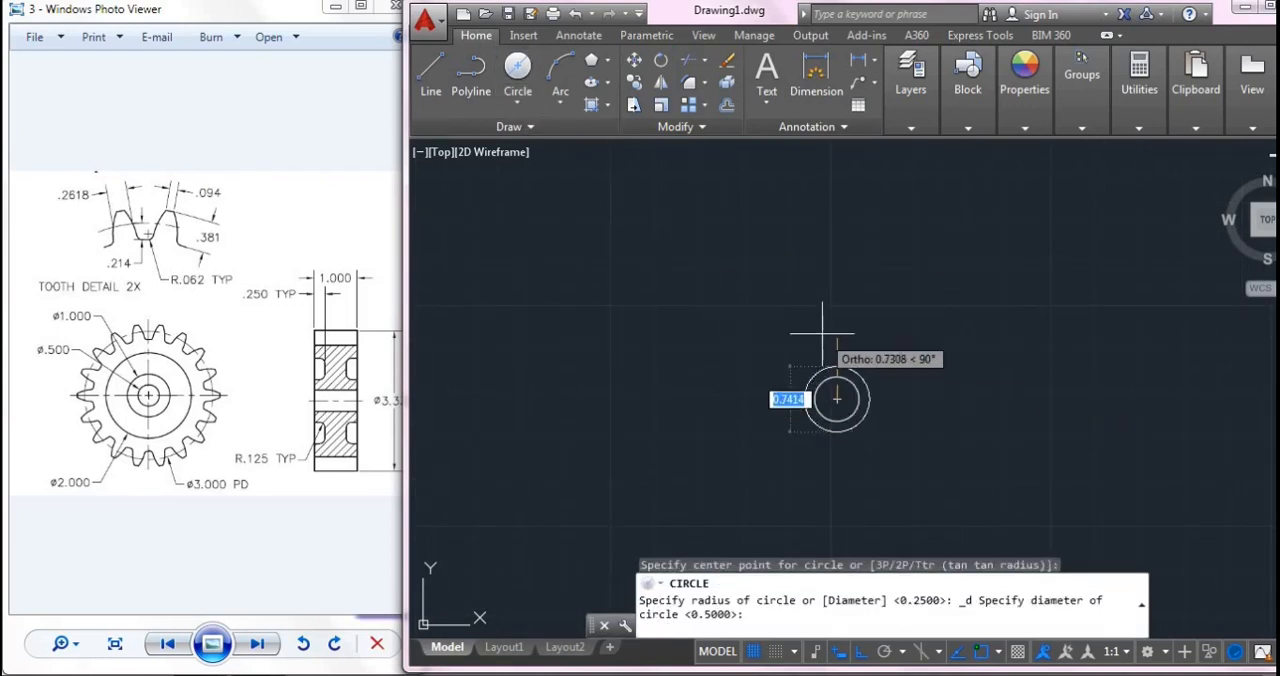
text(1)
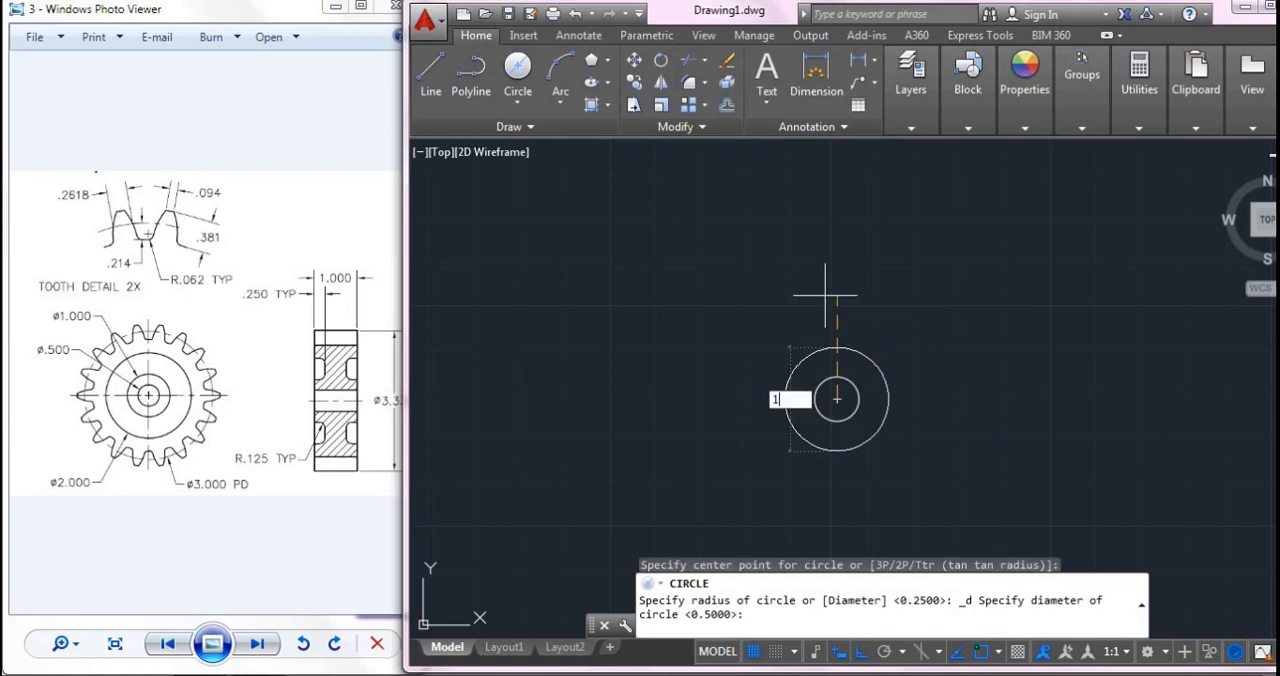
key(Return)
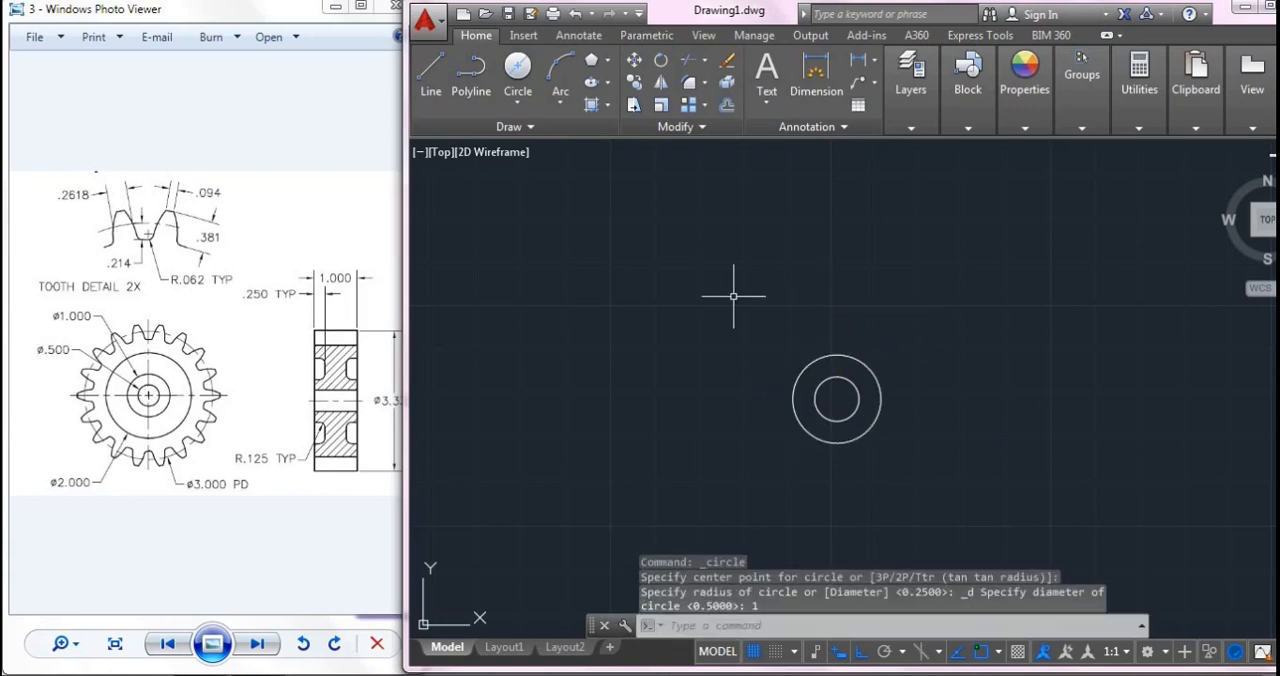
- Draw a circle of diameter 2 from the common centre of the existing circles
scroll(737, 294, up, 2)
click(518, 66)
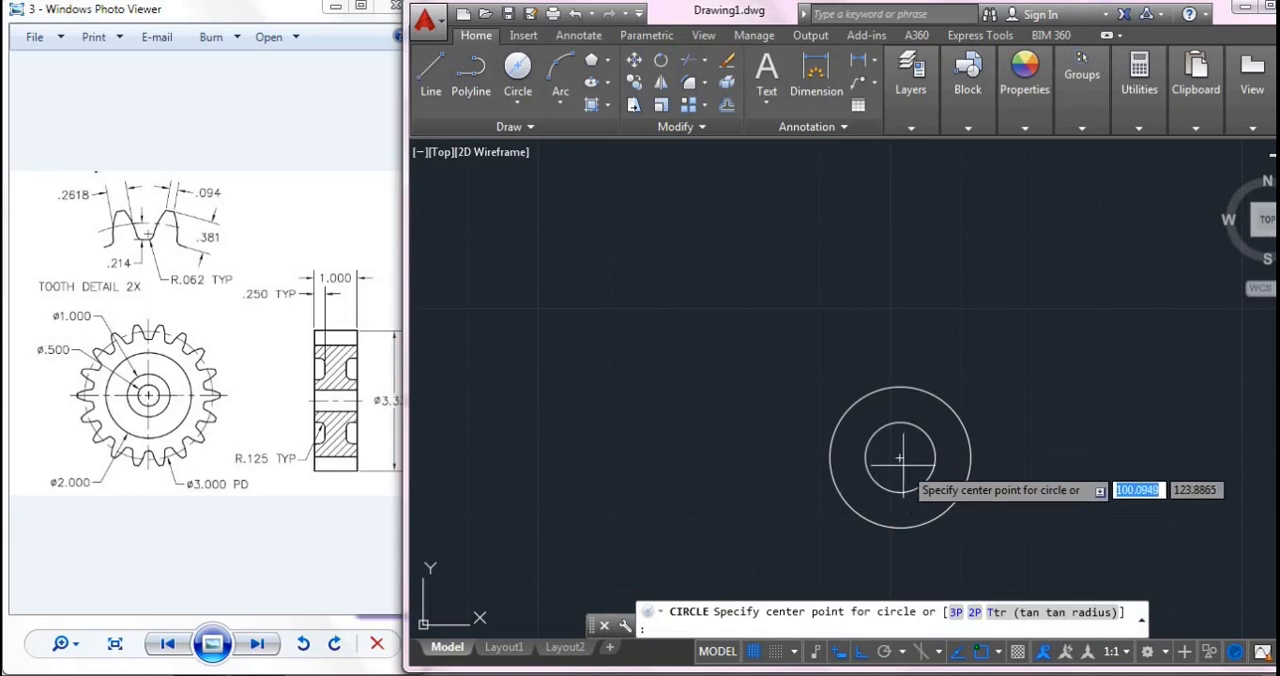
click(900, 457)
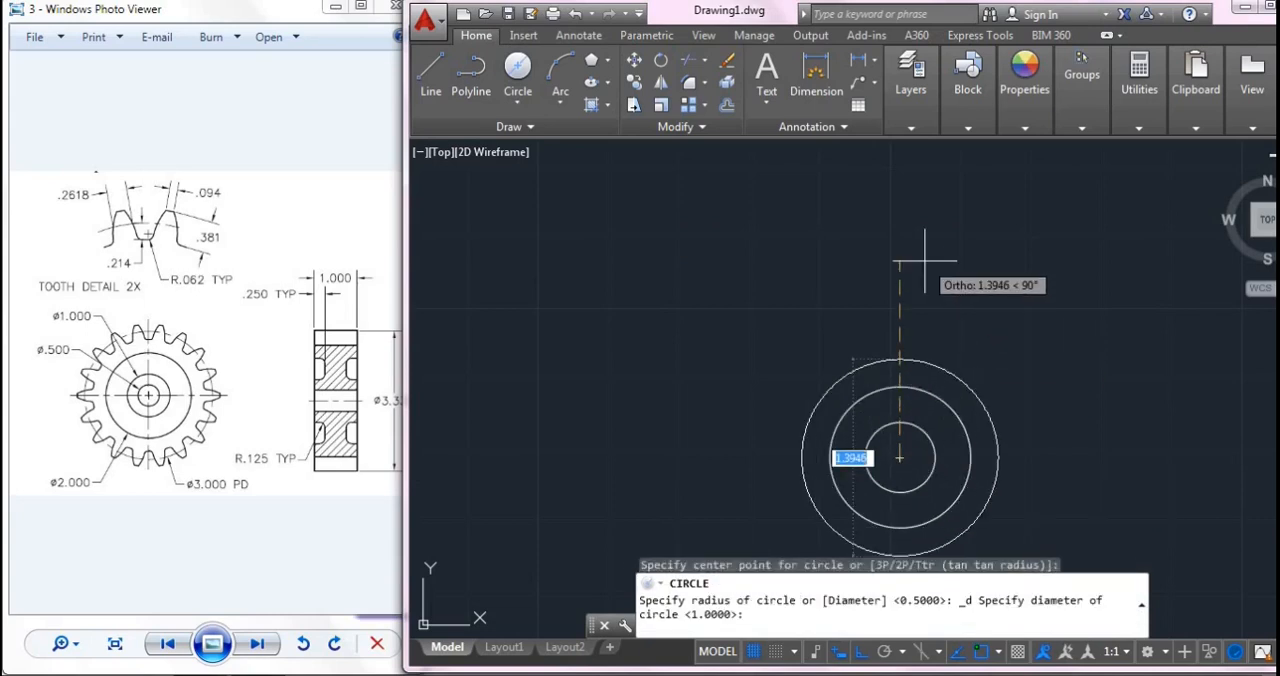
text(2)
key(Return)
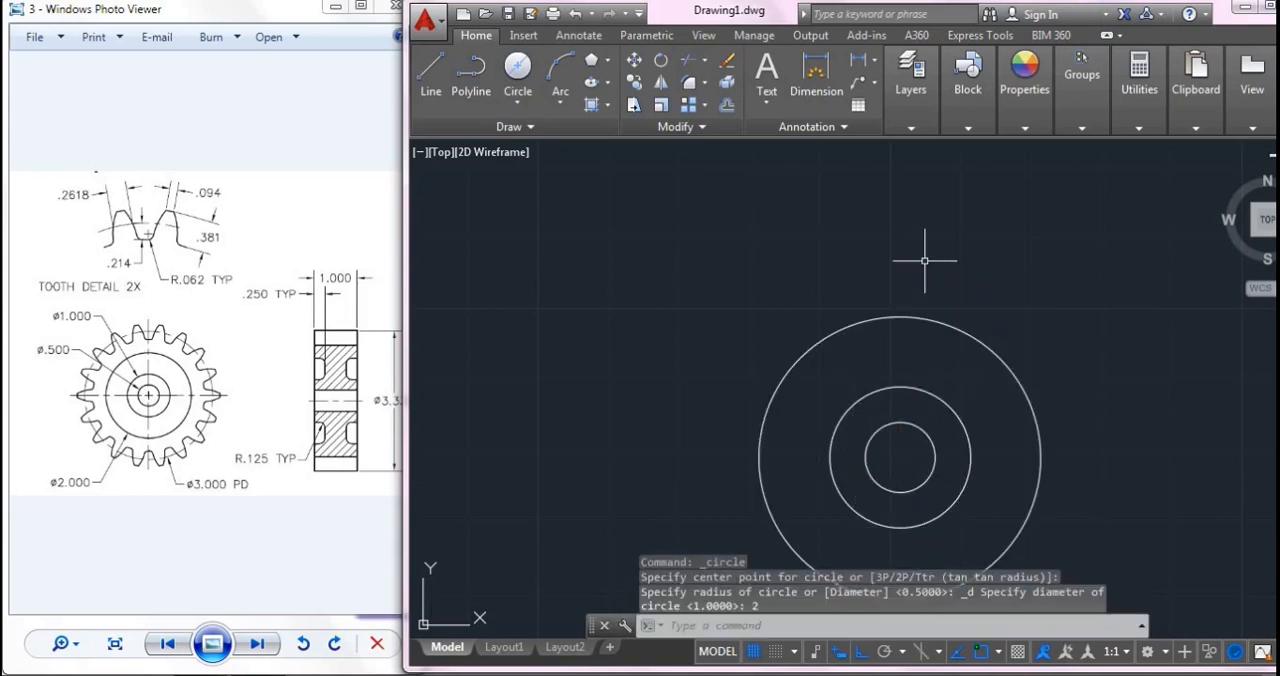
- Draw the pitch circle with diameter 3 from the common centre
middle_drag(971, 388, 919, 316)
click(517, 70)
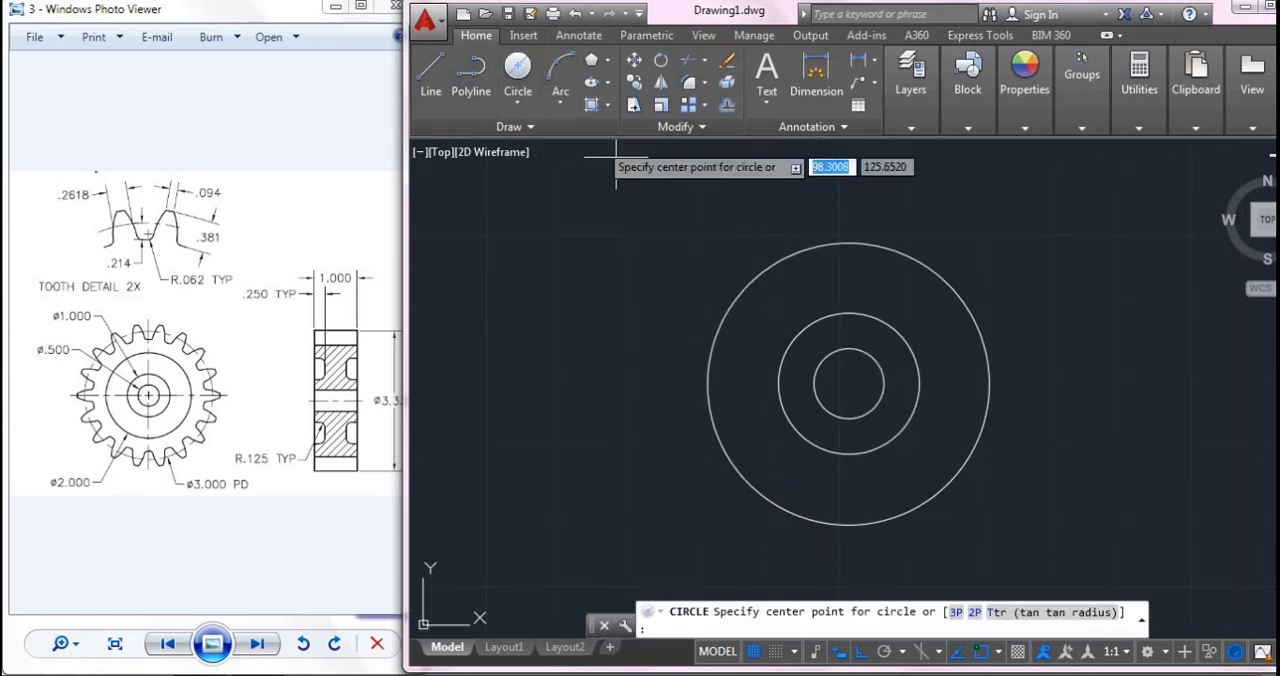
click(848, 383)
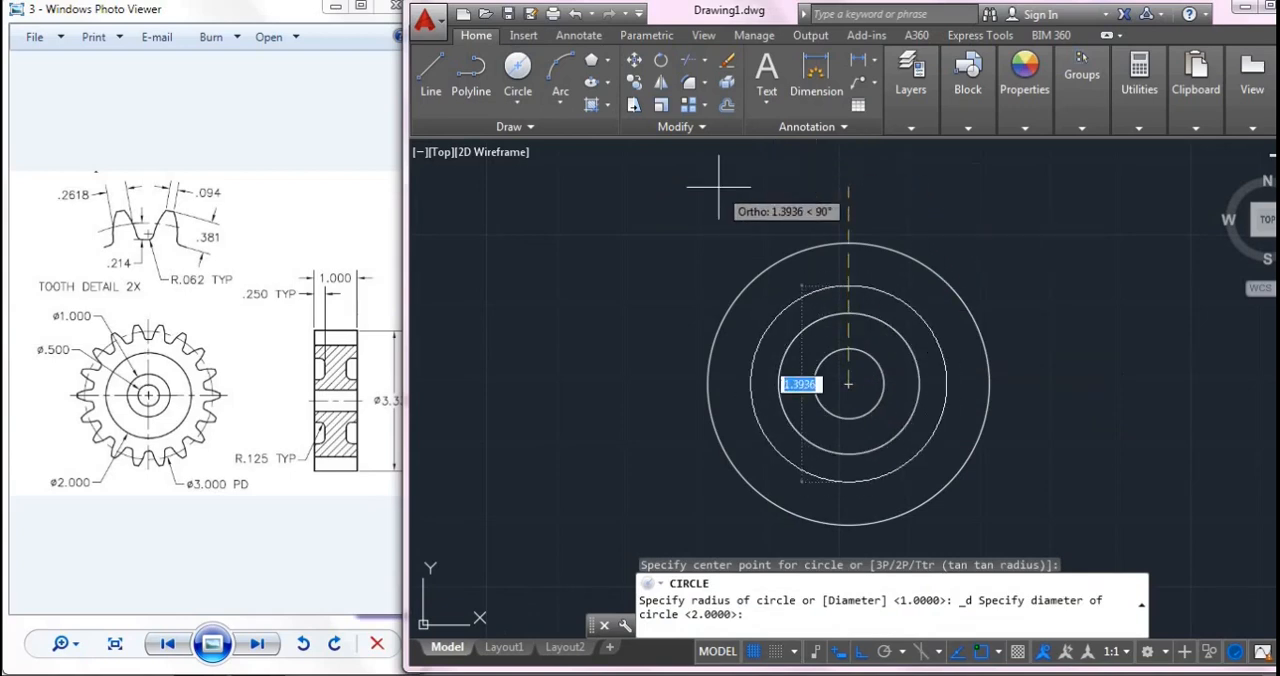
text(3)
key(Return)
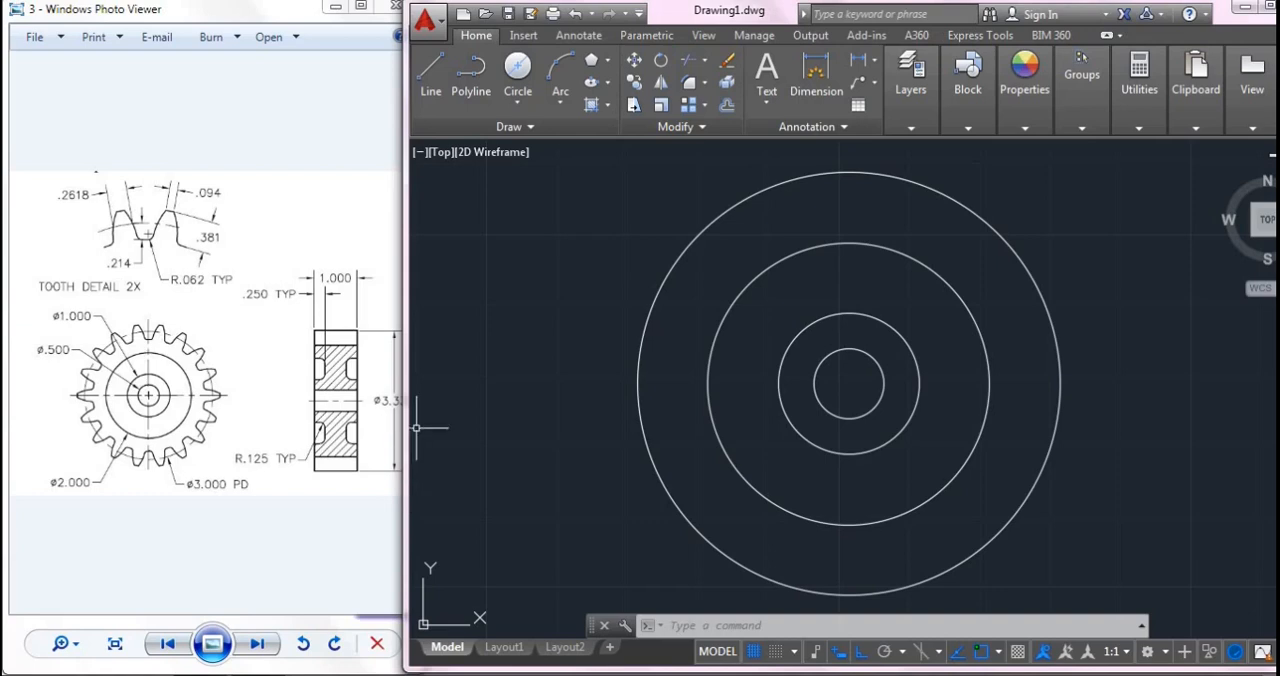
- Draw the gear's outer circle with diameter 3.333 from the common centre
click(369, 440)
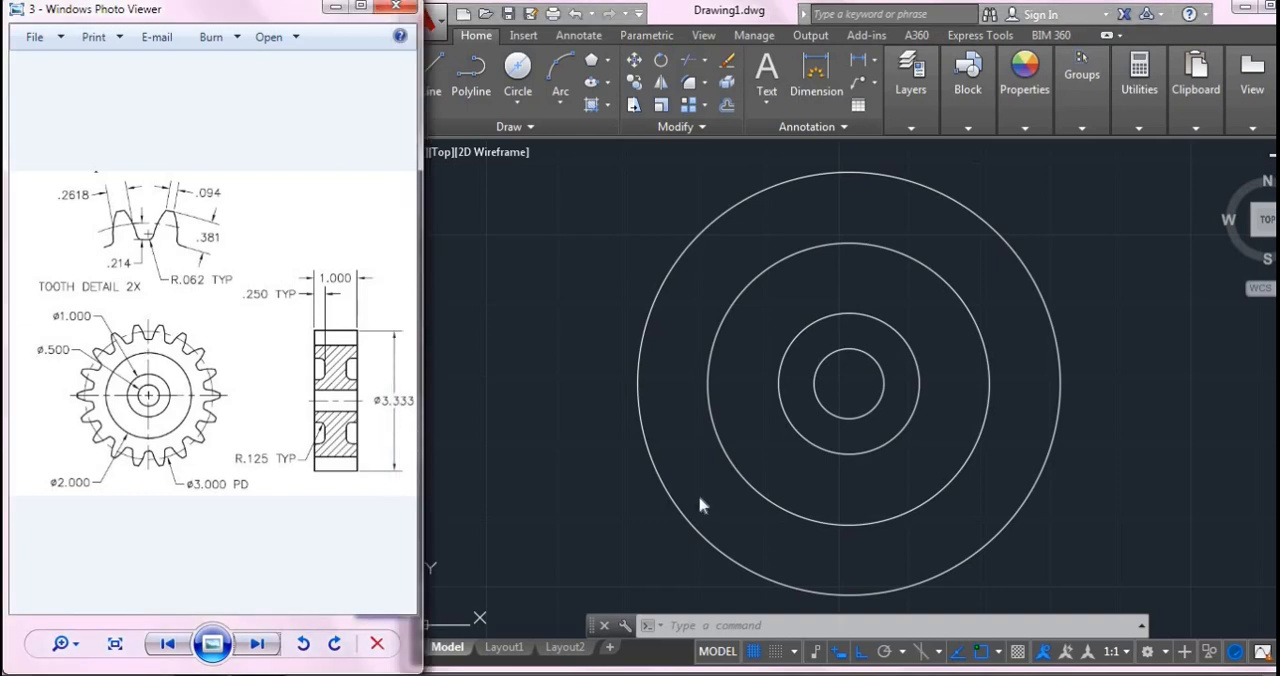
click(843, 410)
click(517, 70)
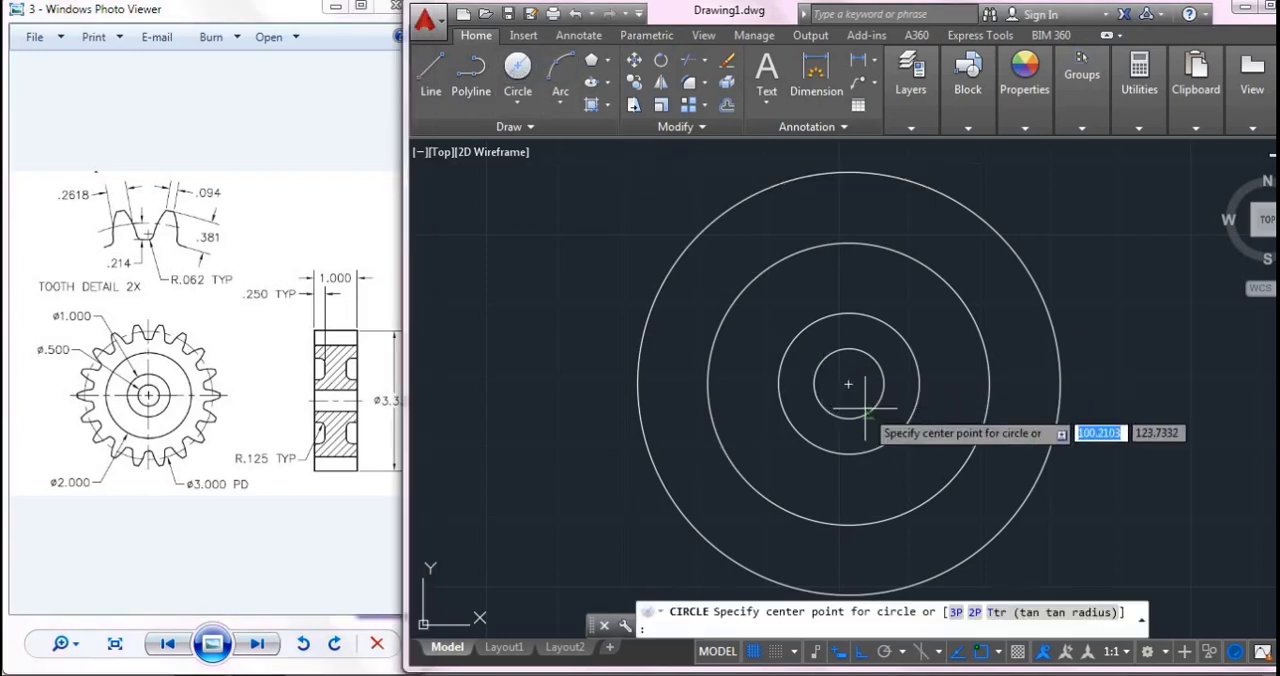
click(848, 382)
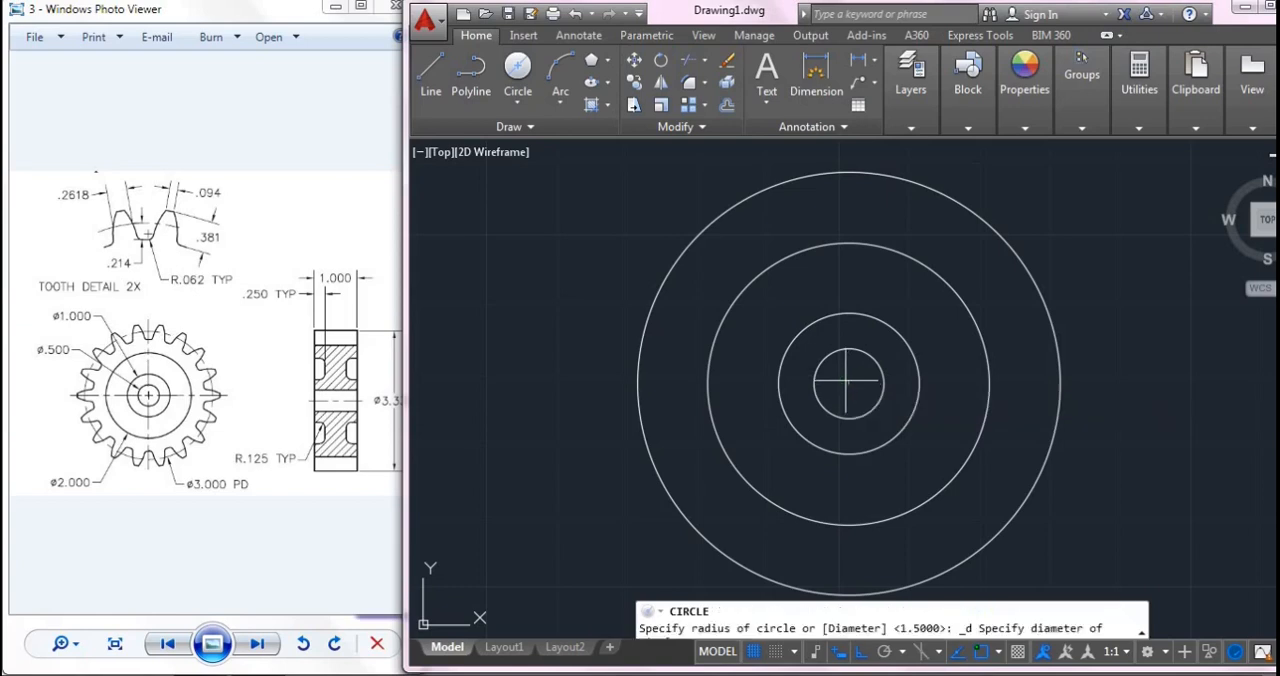
text(3.333)
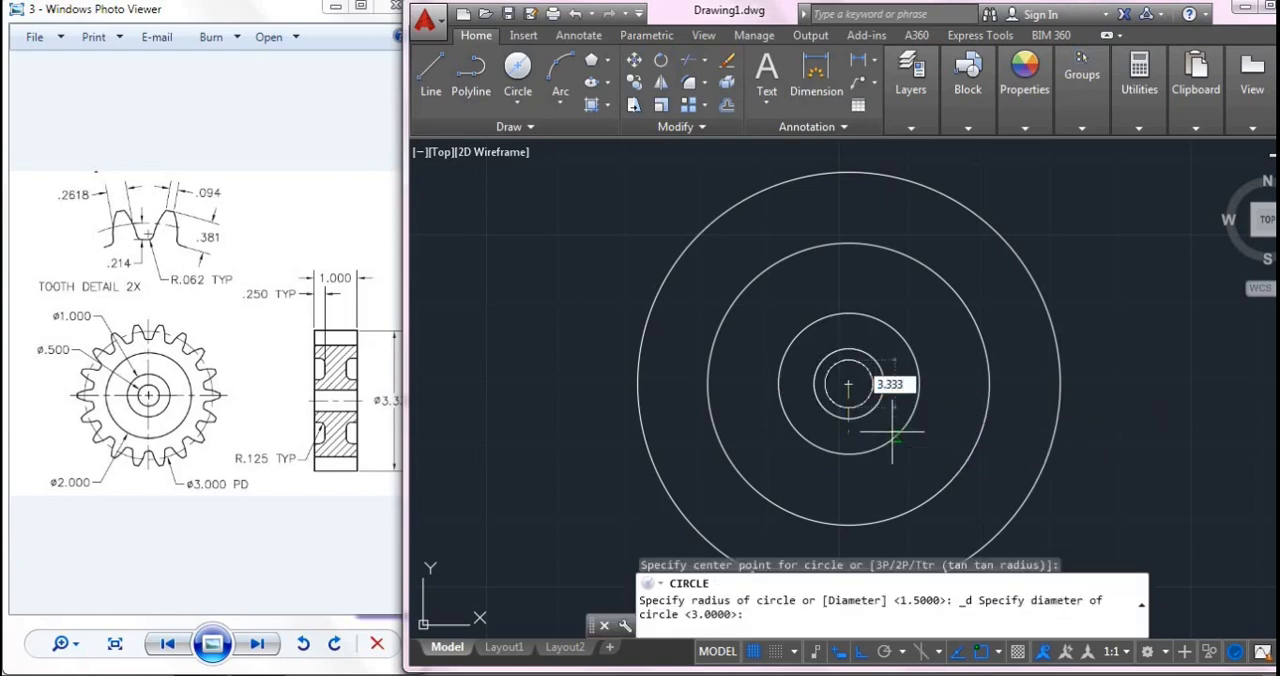
key(Return)
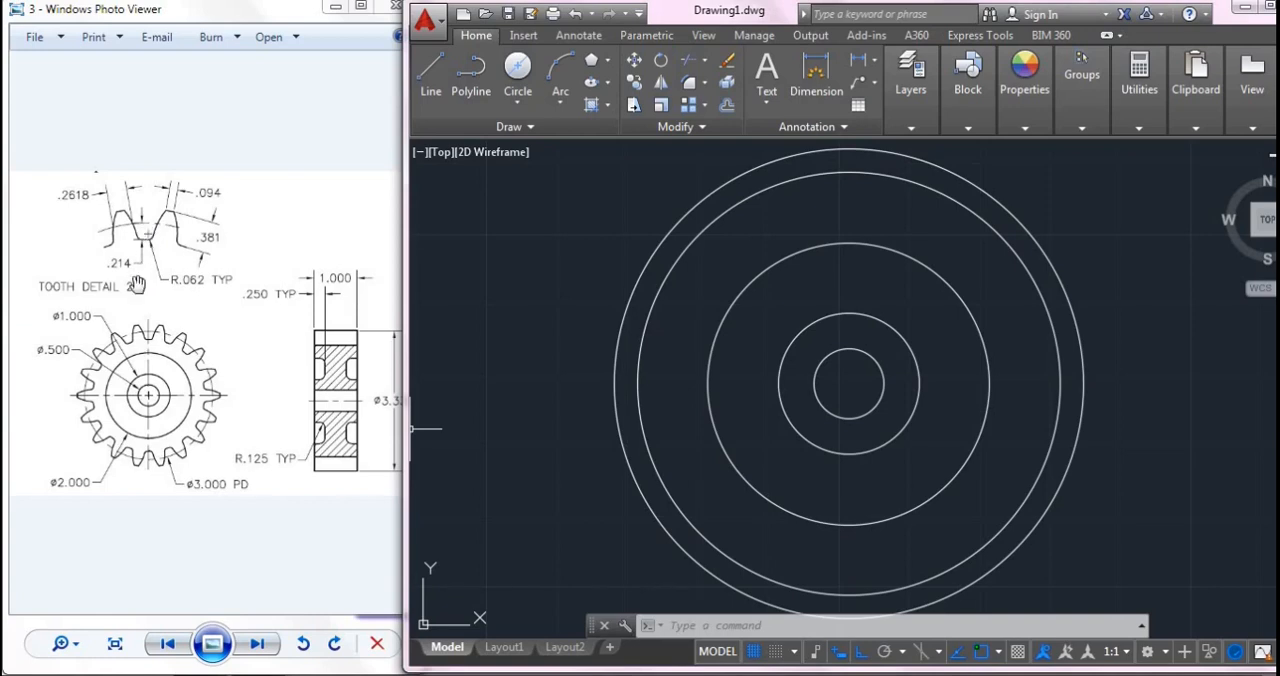
- Offset the 3-diameter pitch circle inward by 0.214 to make the tooth root circle
click(726, 105)
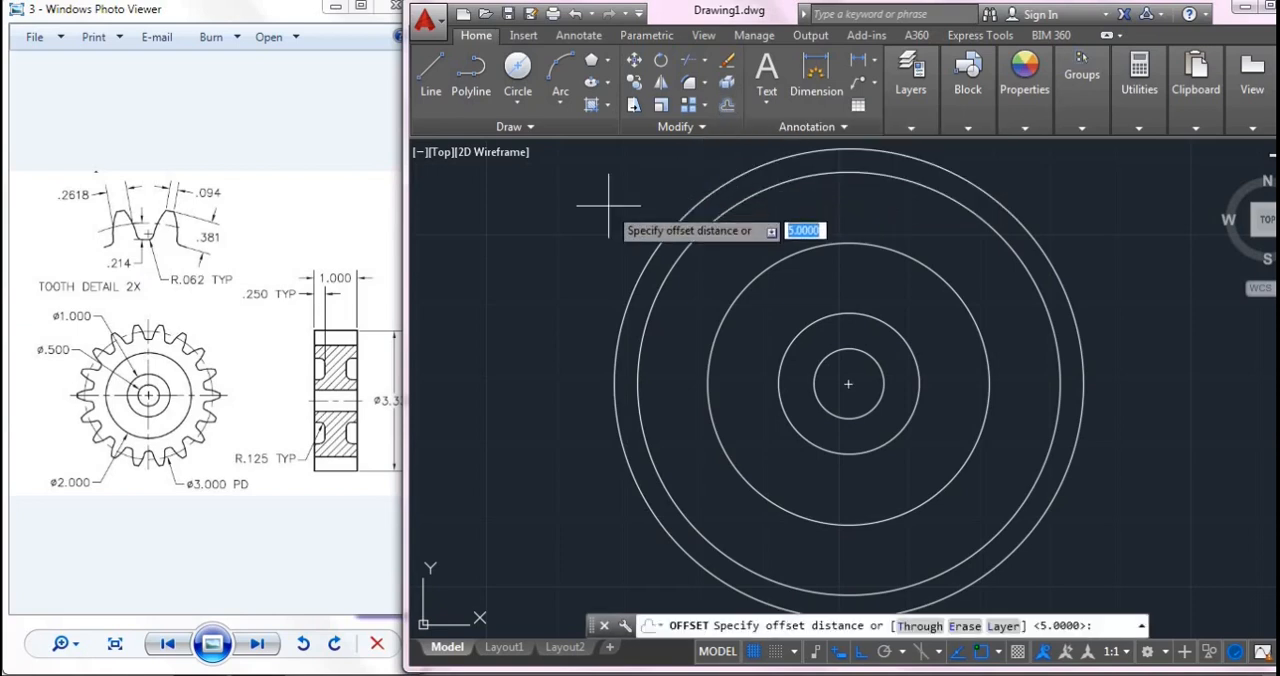
text(.214)
key(Return)
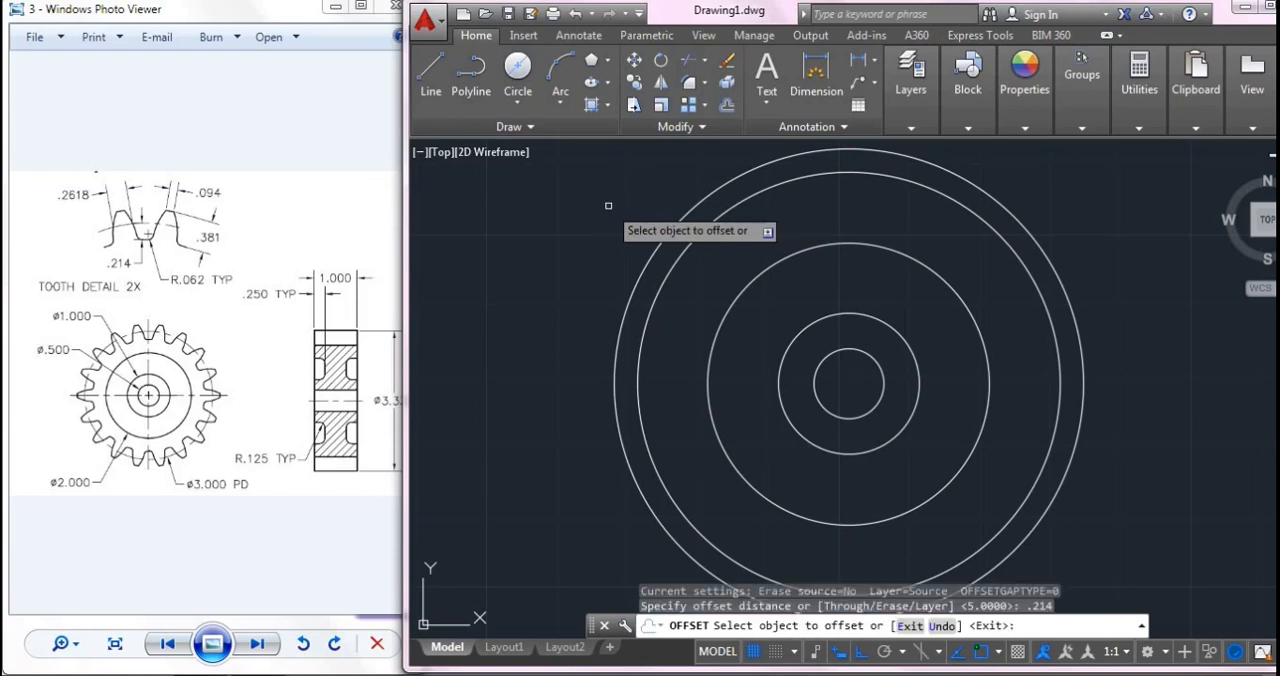
click(812, 177)
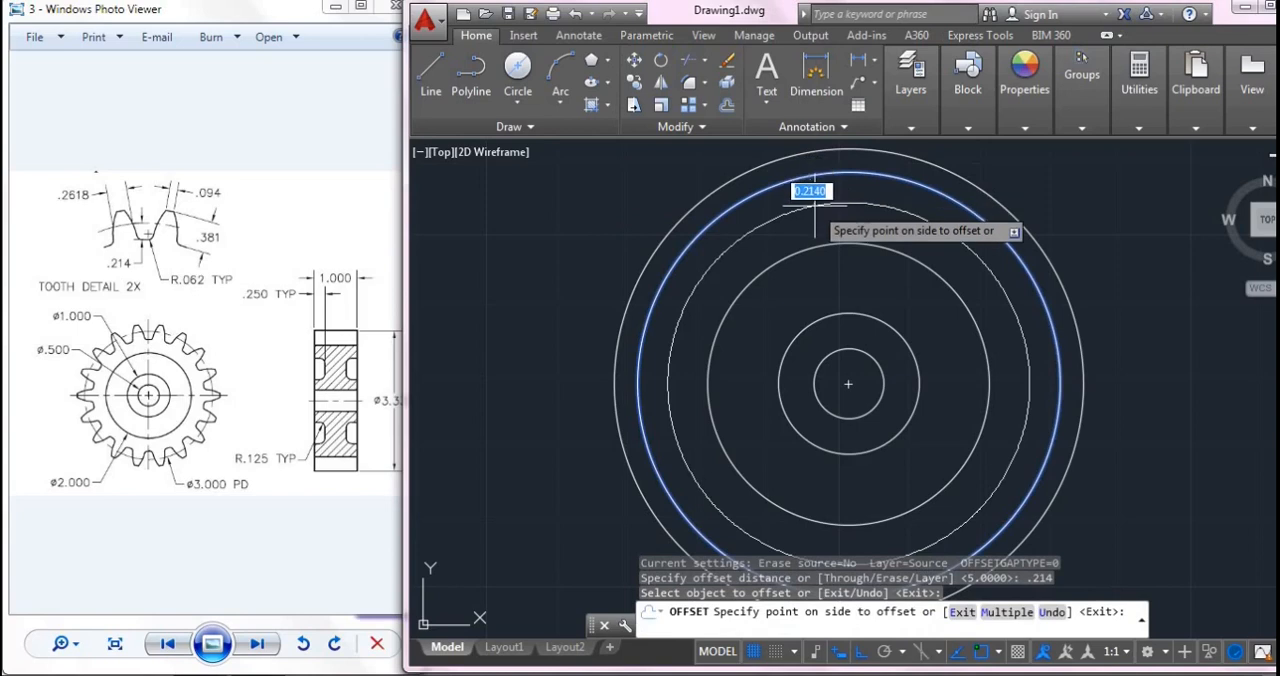
click(810, 200)
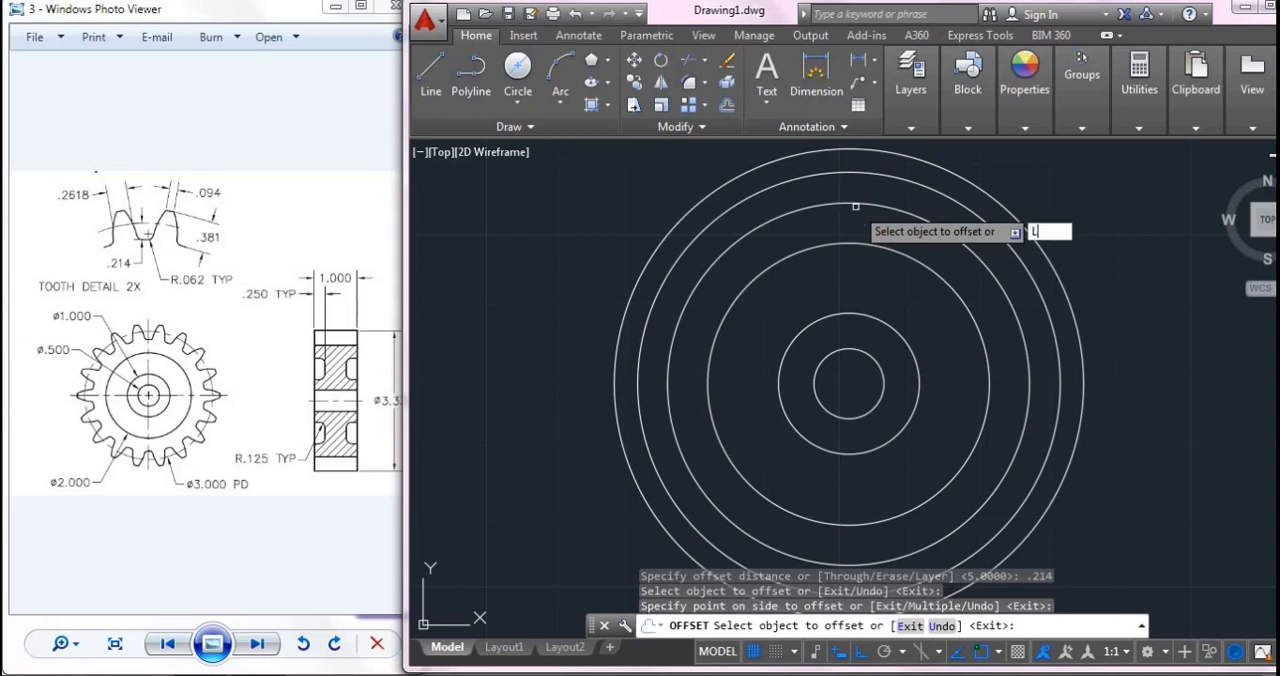
click(855, 225)
key(Escape)
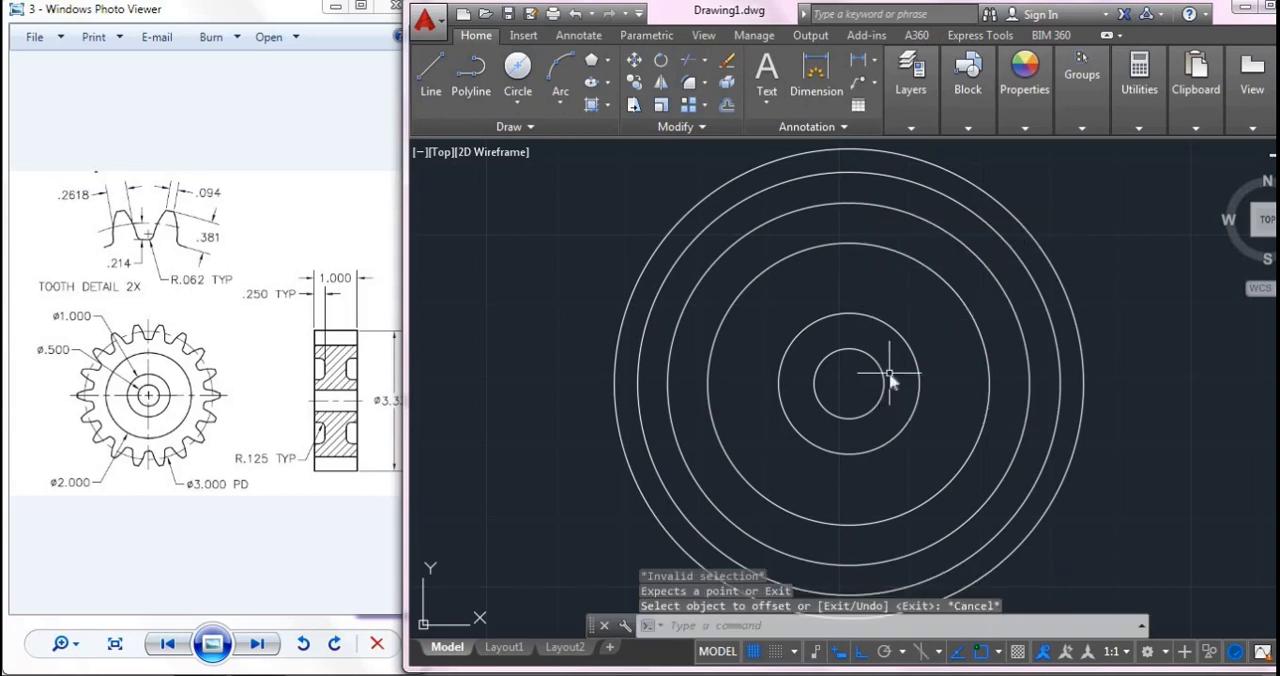
- Draw a vertical line from the common centre upward to beyond the outermost circle
text(l)
key(Return)
click(848, 383)
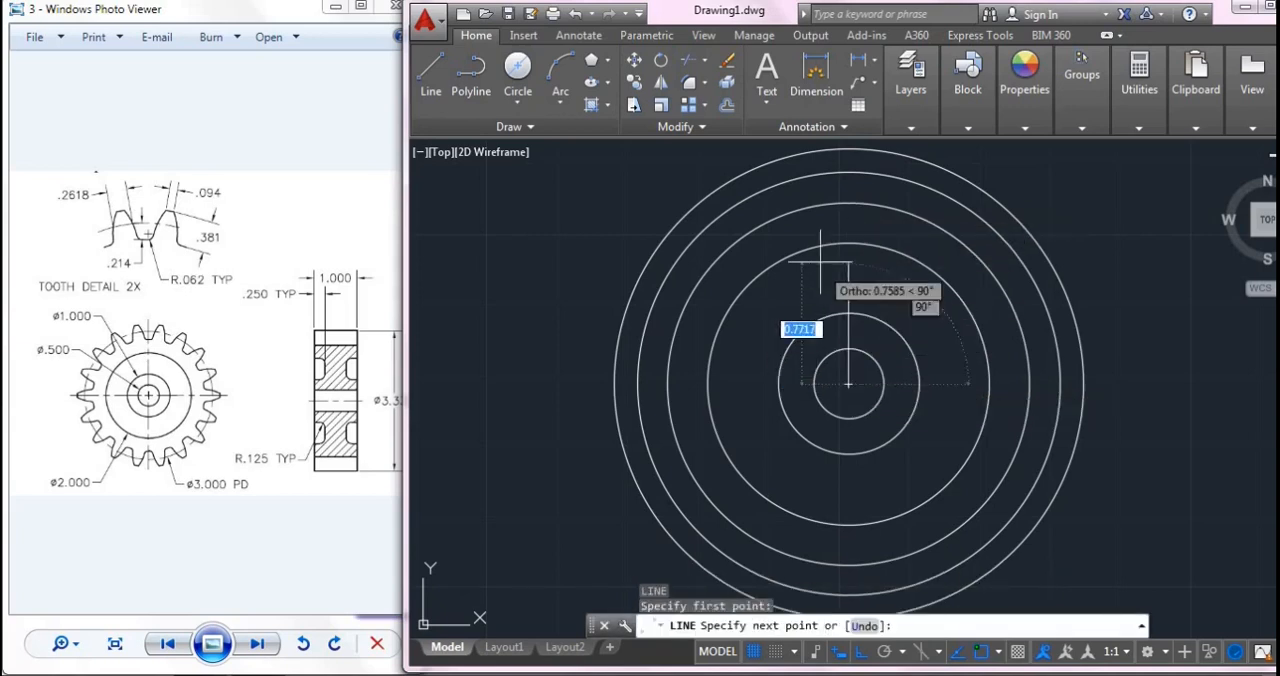
middle_drag(838, 151, 817, 216)
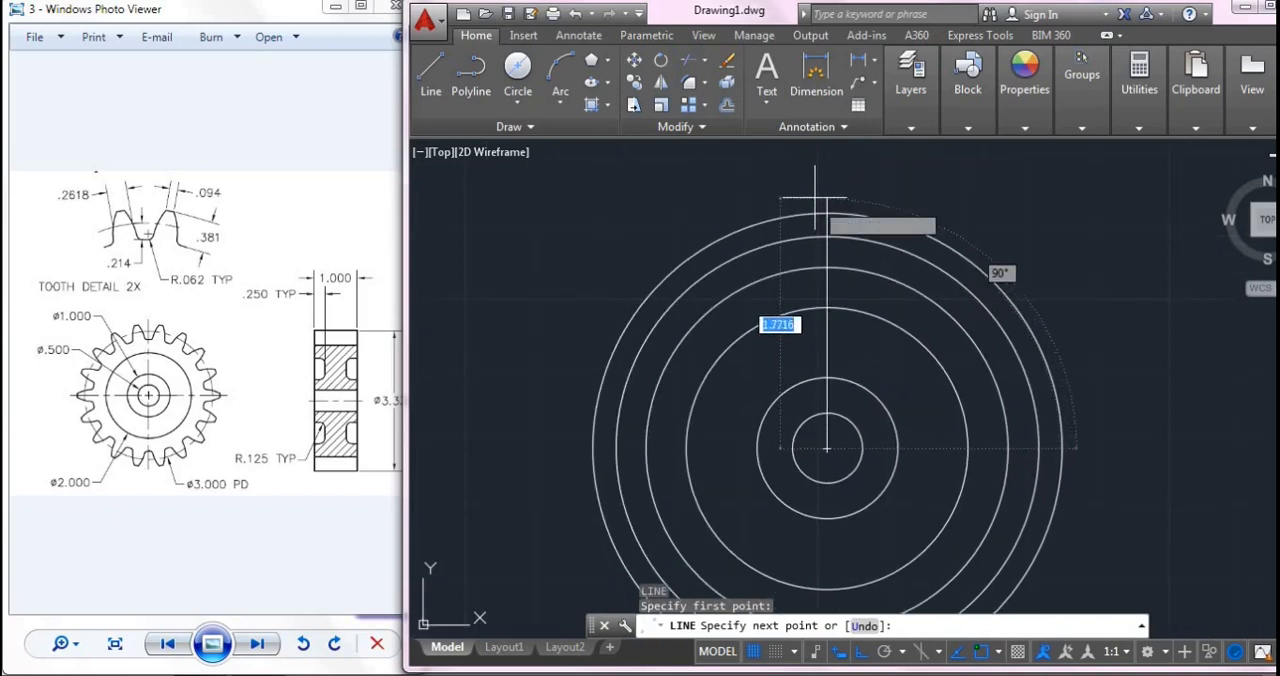
click(826, 168)
key(Escape)
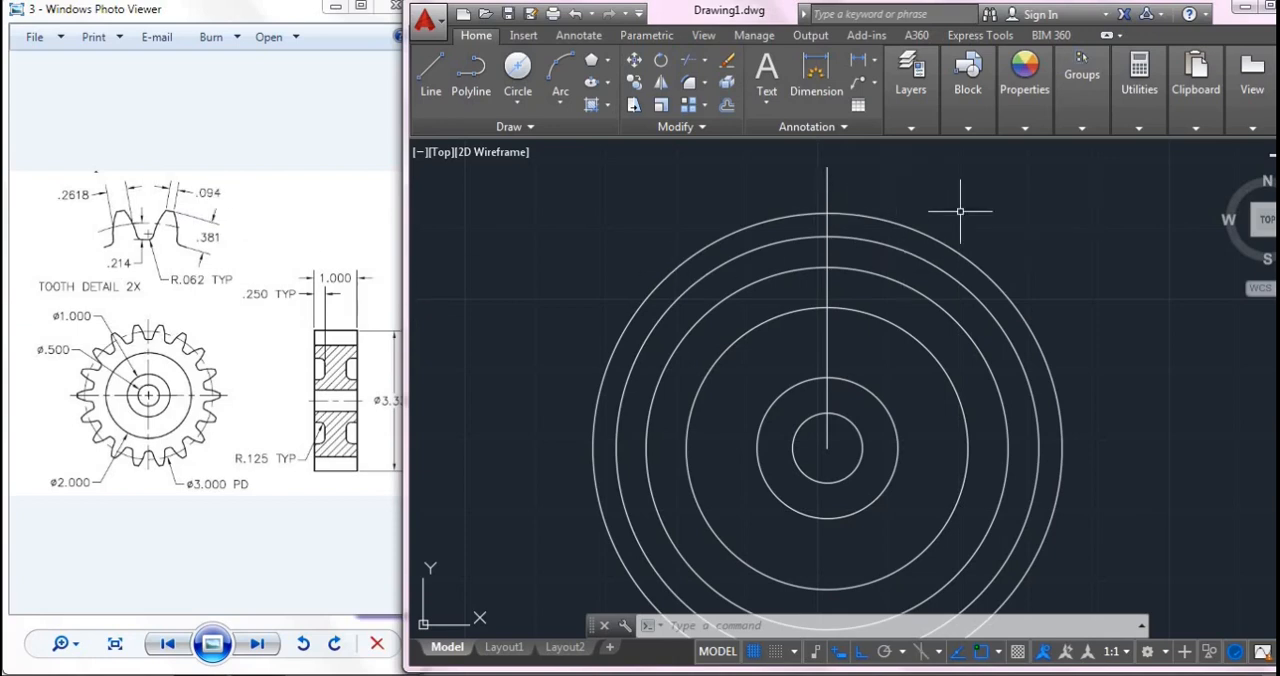
- Calculate 0.094/2 with QuickCalc and draw a 0.047 horizontal line rightward from the vertical line's intersection with the outermost circle
click(430, 80)
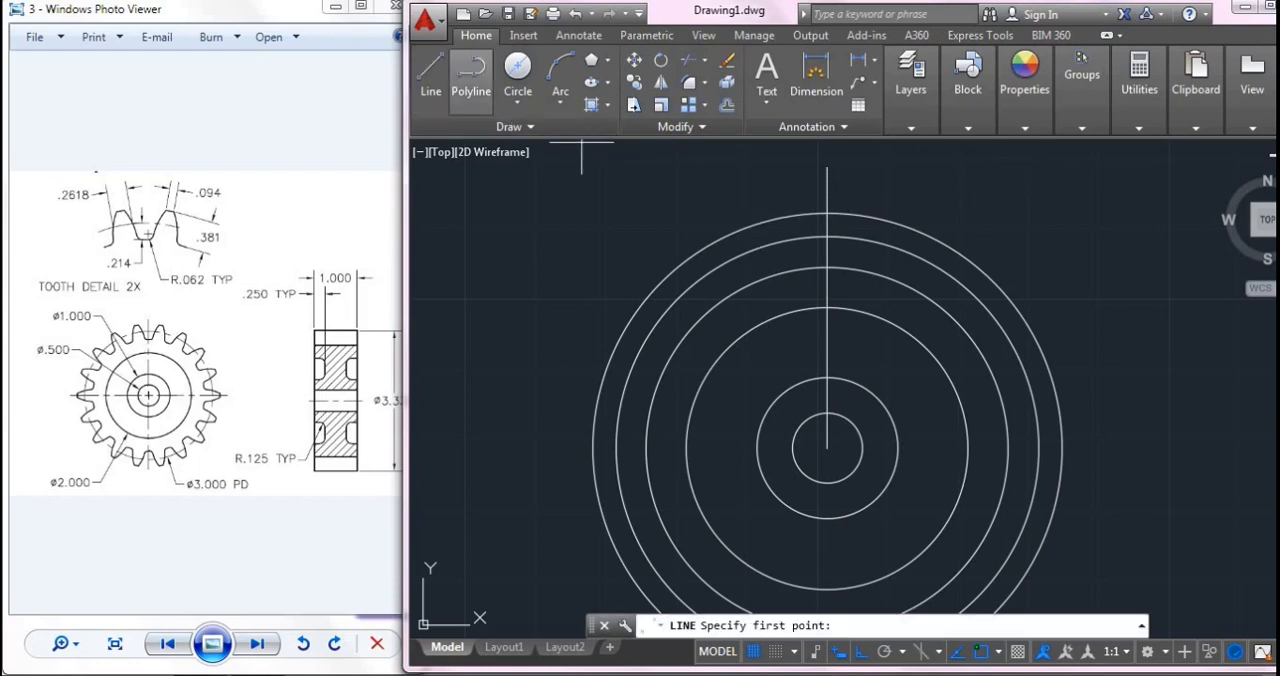
click(826, 213)
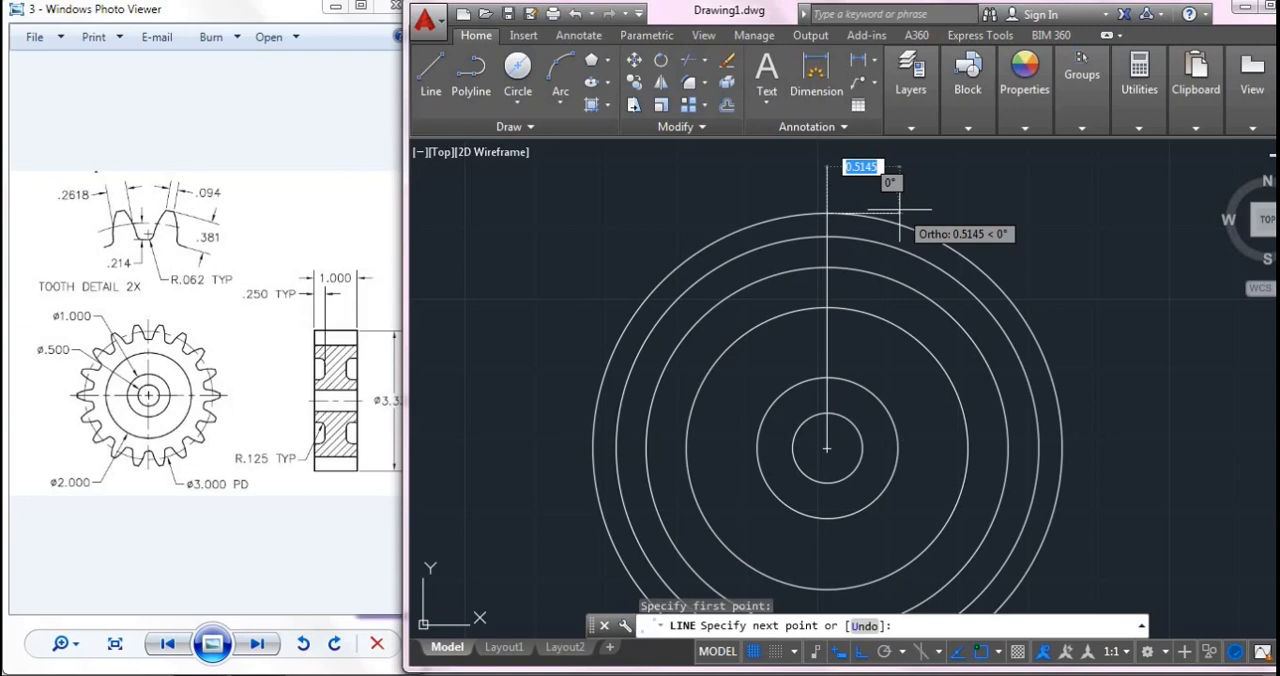
key(ctrl+8)
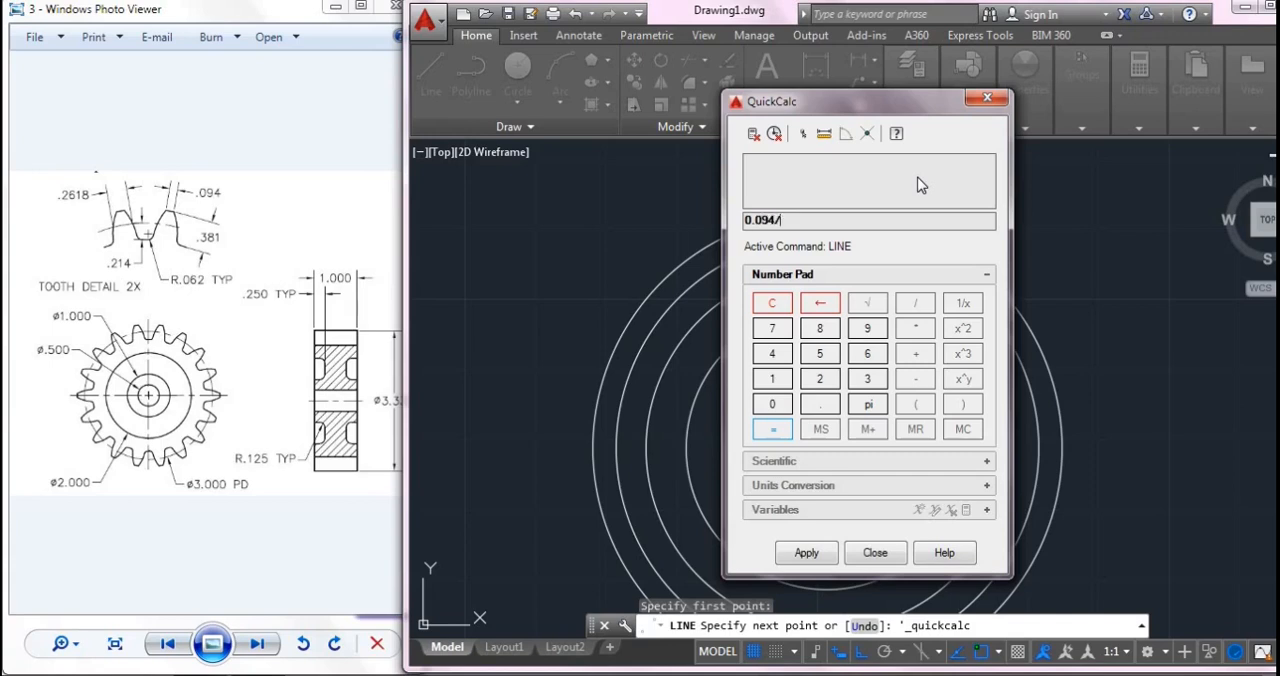
key(Return)
click(877, 558)
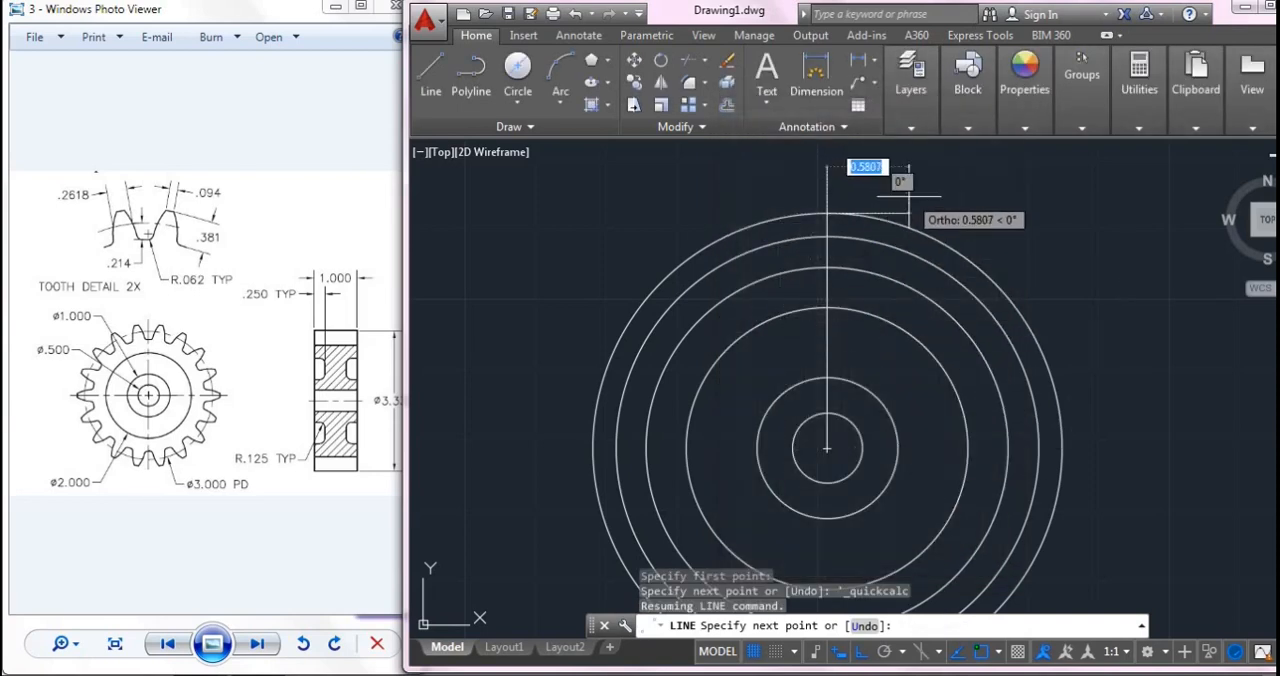
text(.047)
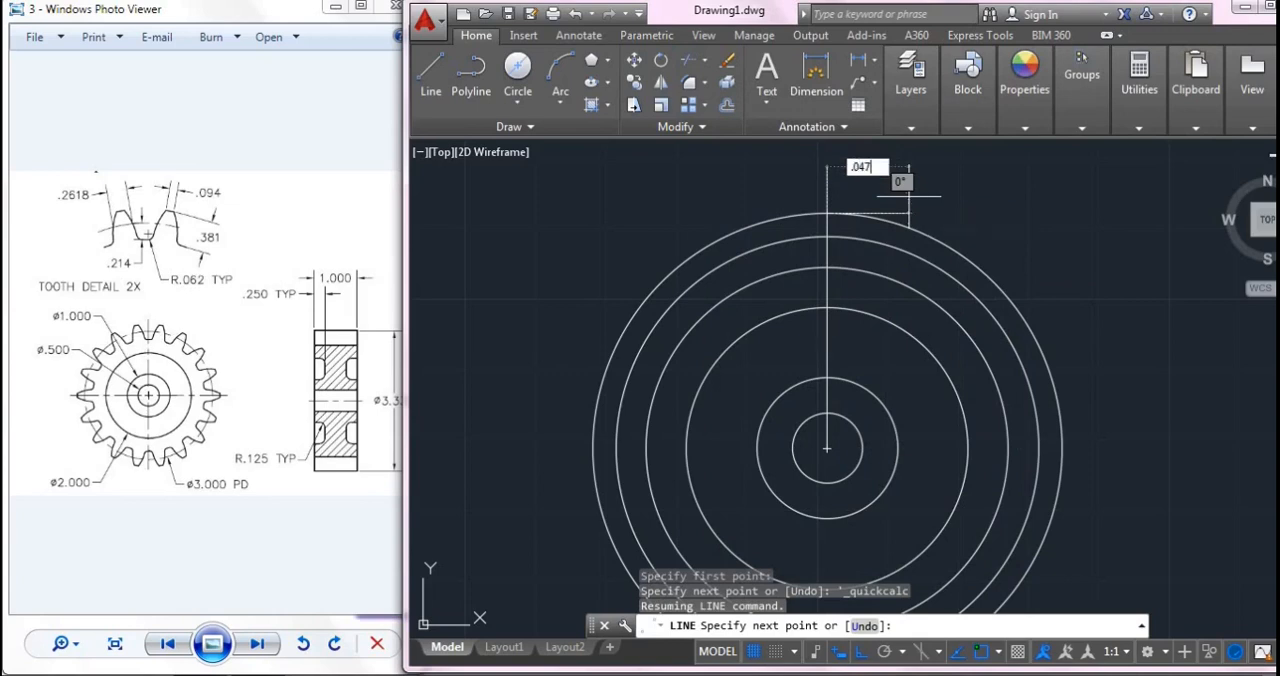
key(Return)
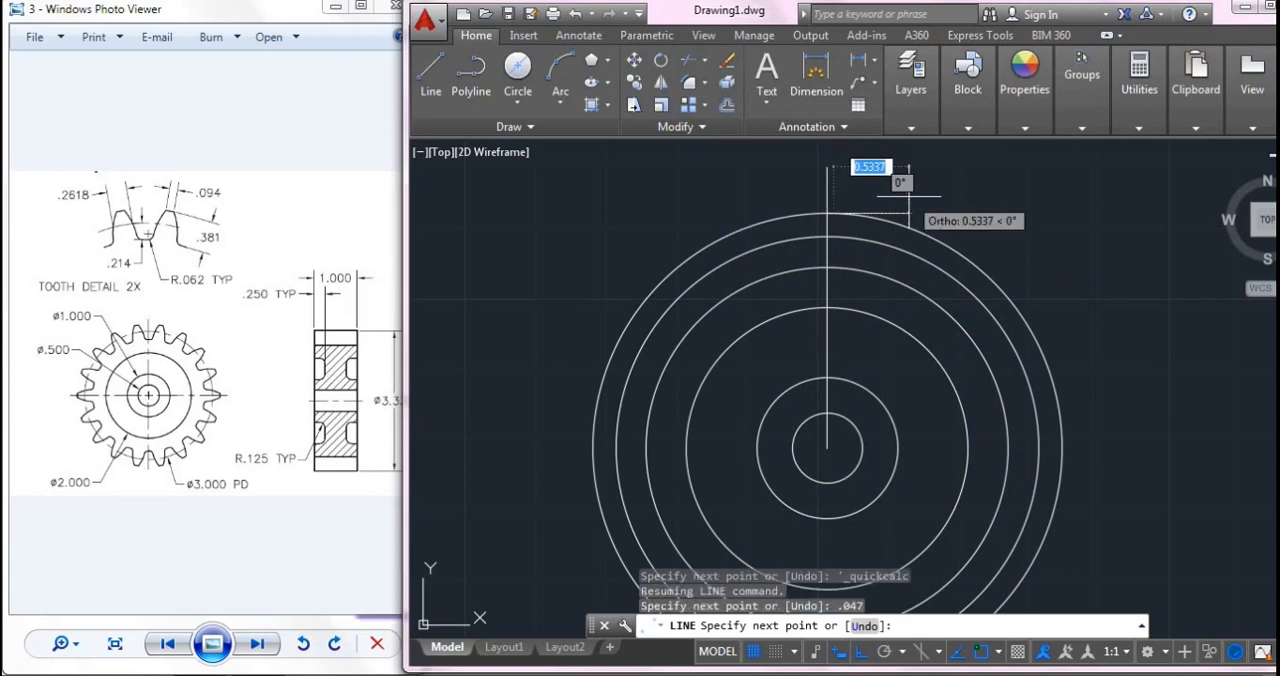
key(Return)
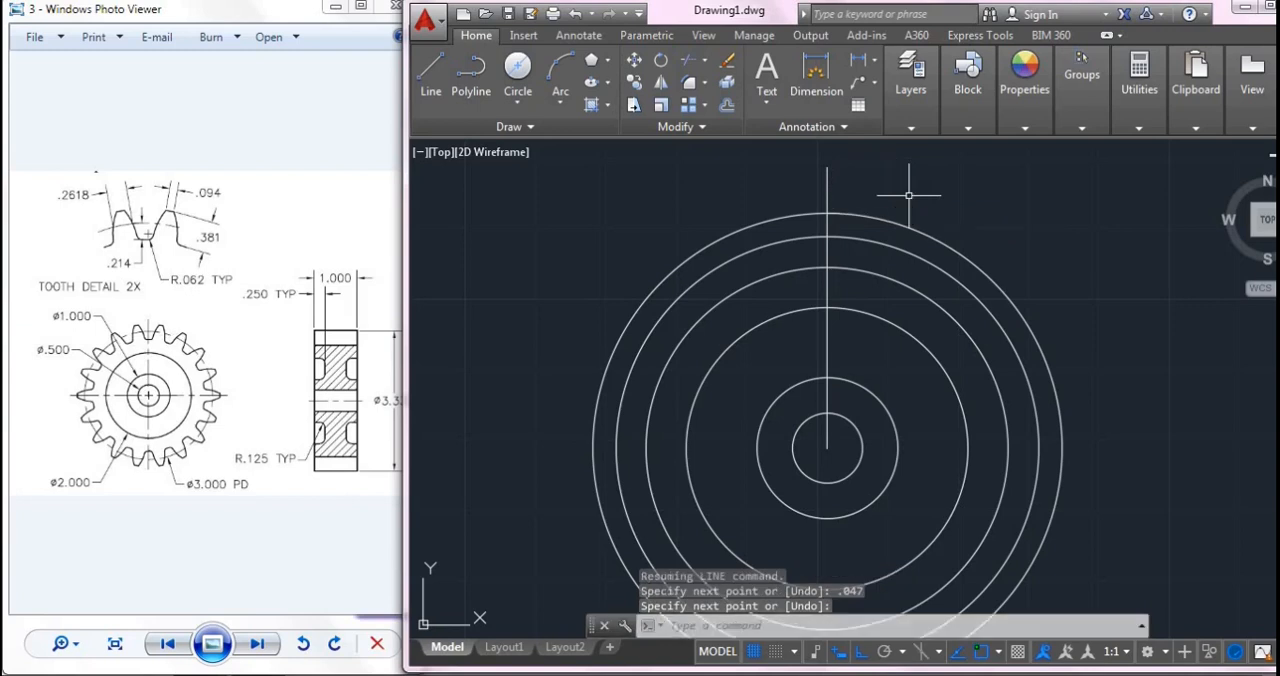
- Draw a 0.047 horizontal line leftward from the vertical line's intersection with the outermost circle
key(Return)
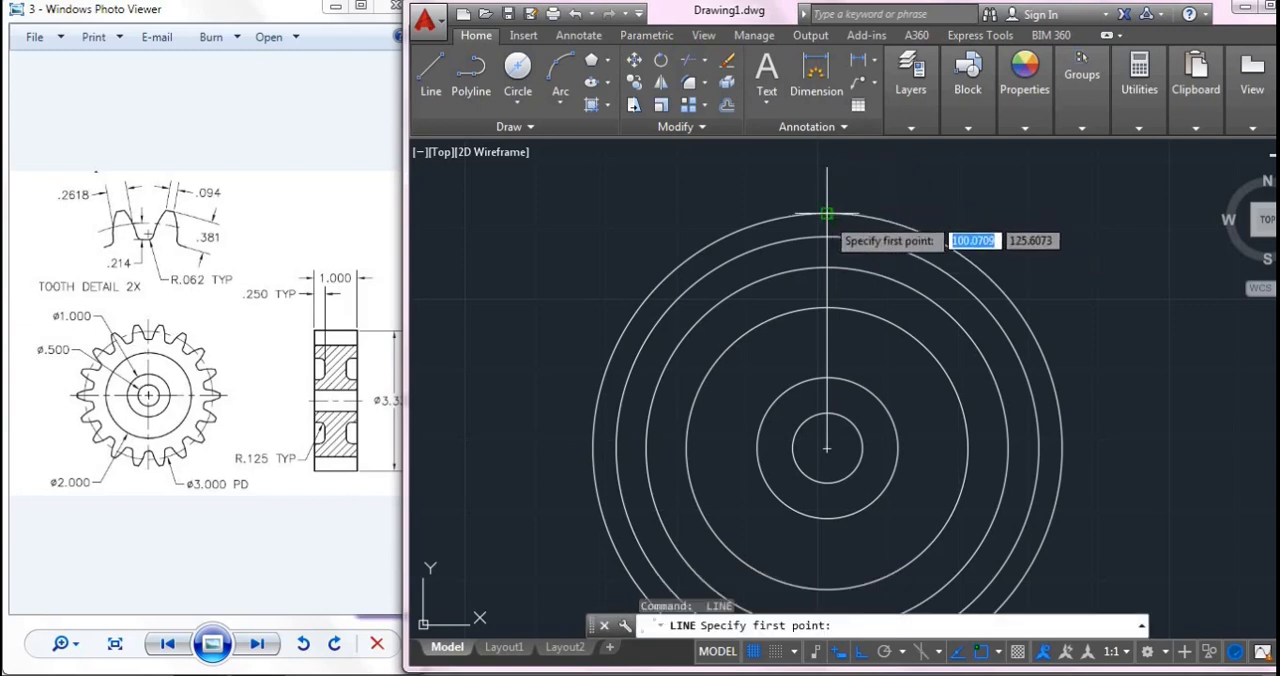
click(826, 213)
scroll(840, 200, up, 5)
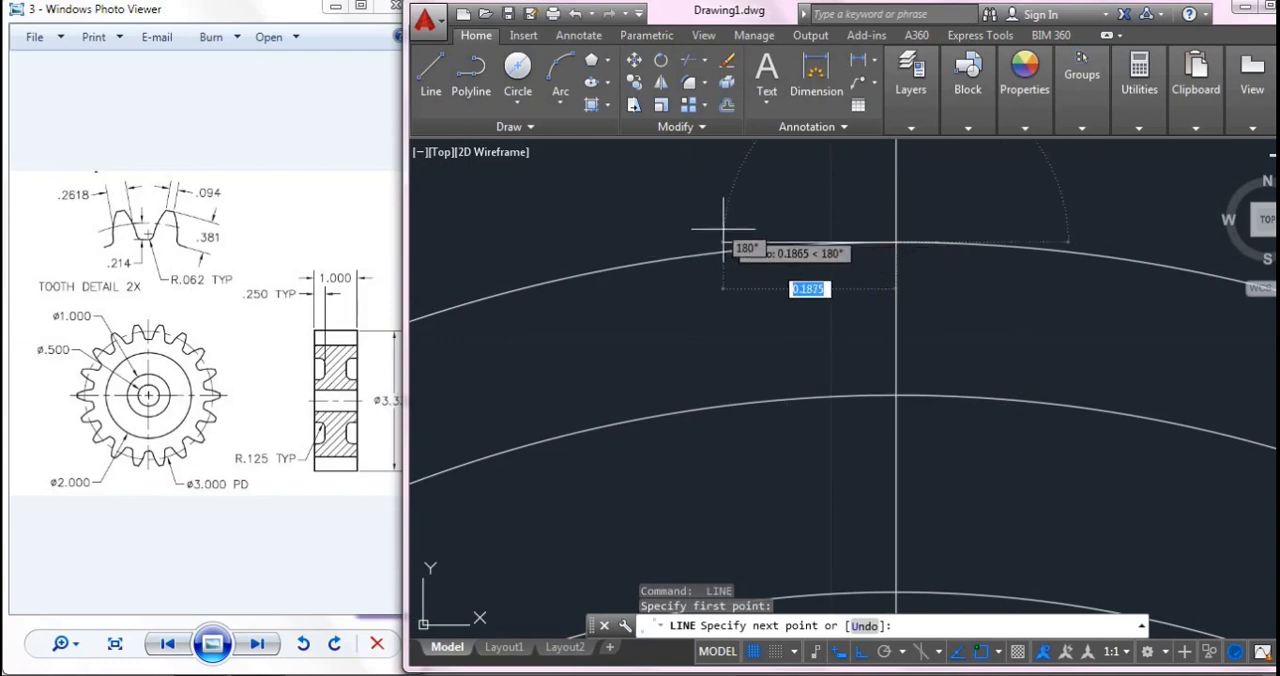
key(BackSpace)
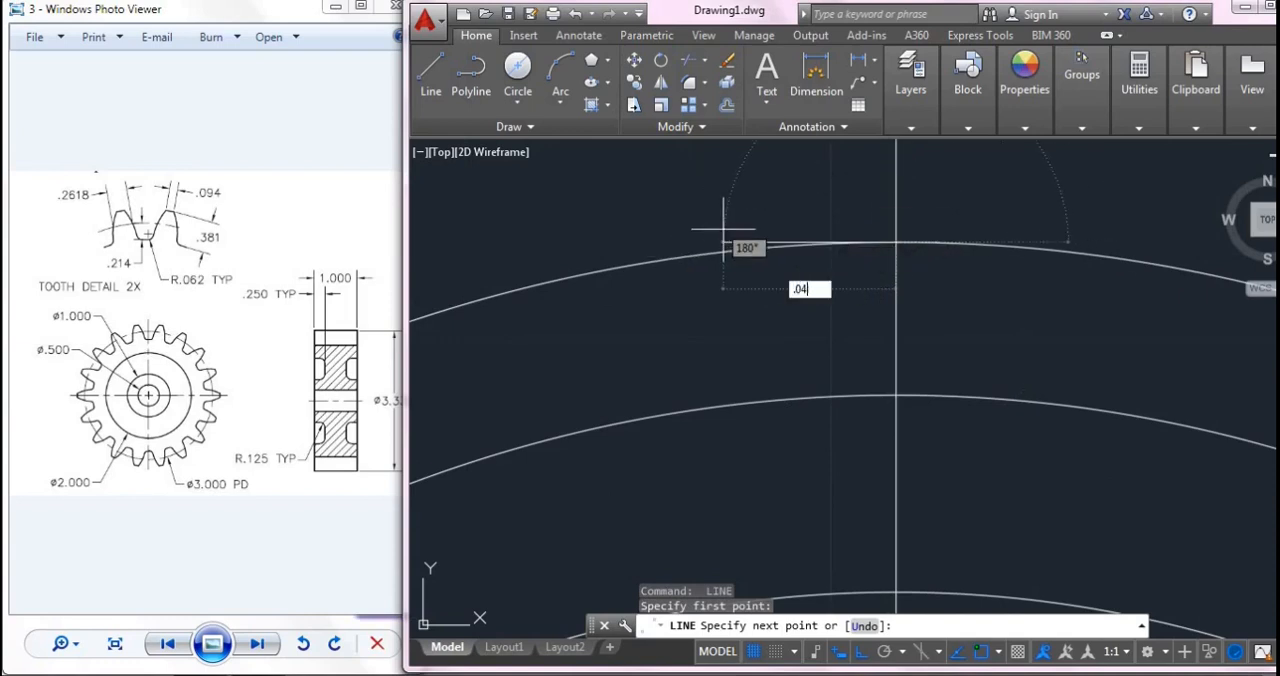
text(.047)
key(Return)
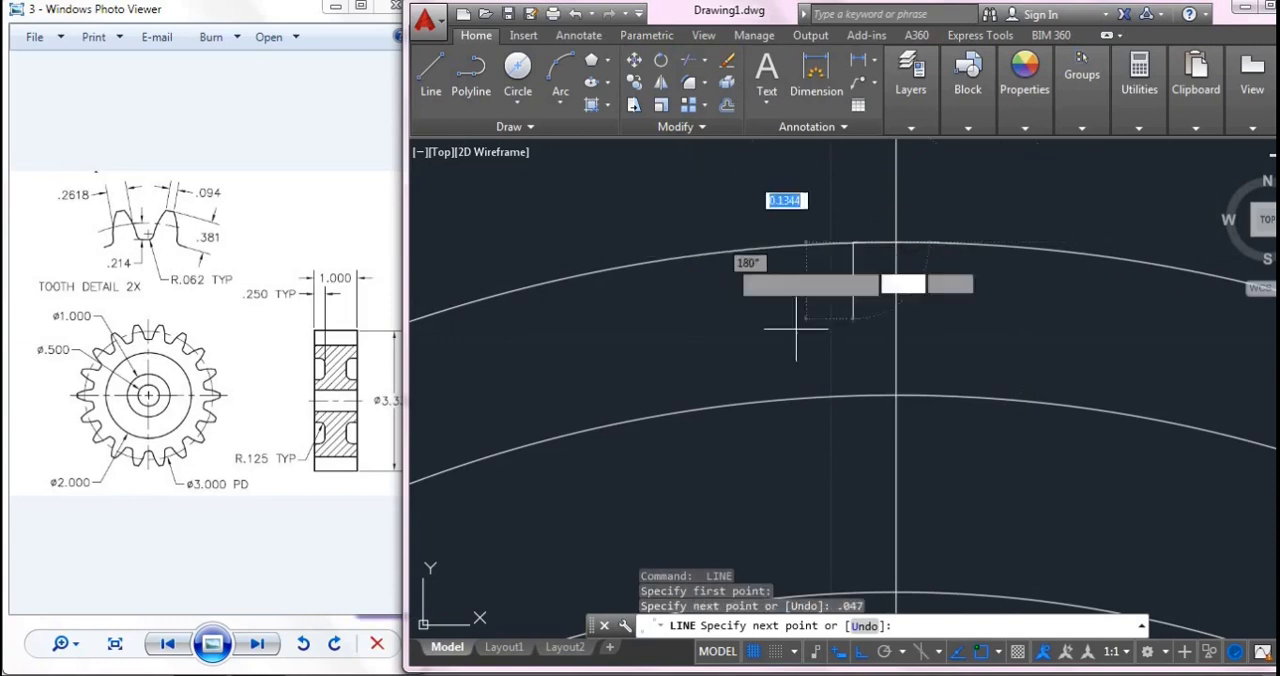
key(Escape)
- Calculate 0.2618/2 with QuickCalc to get half the tooth width at the pitch circle, and close the calculator
scroll(967, 243, up, 2)
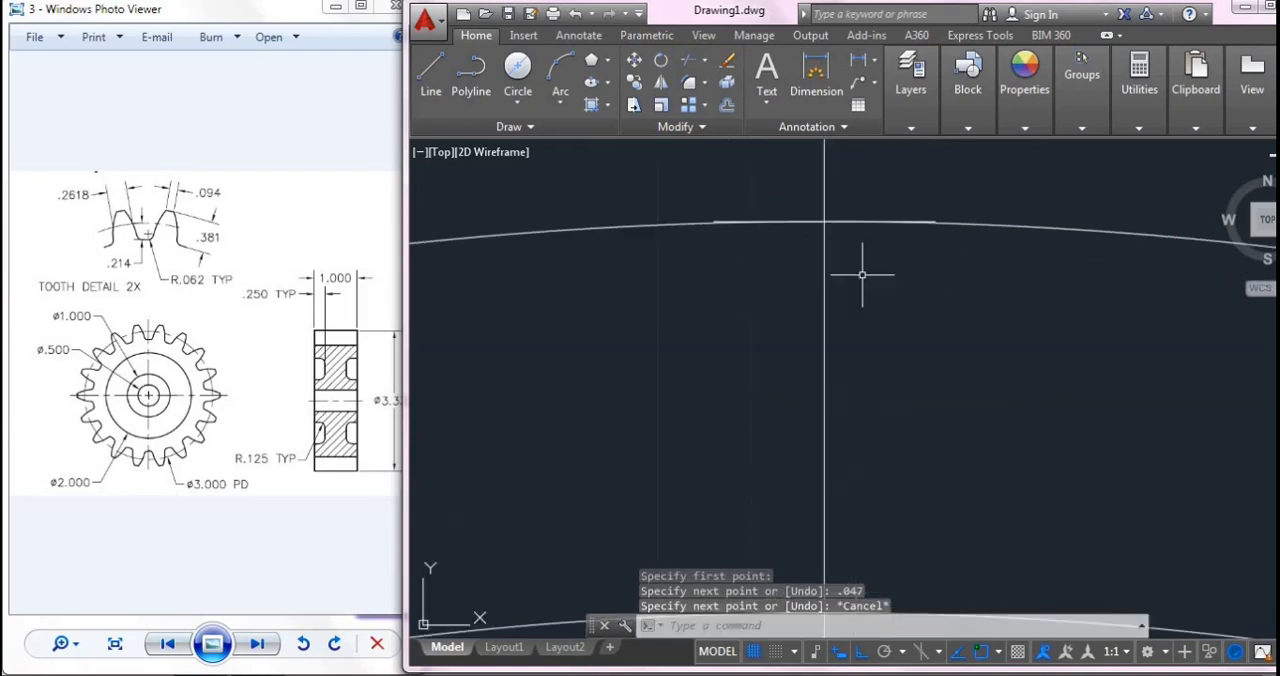
scroll(860, 271, up, 1)
scroll(634, 195, up, 1)
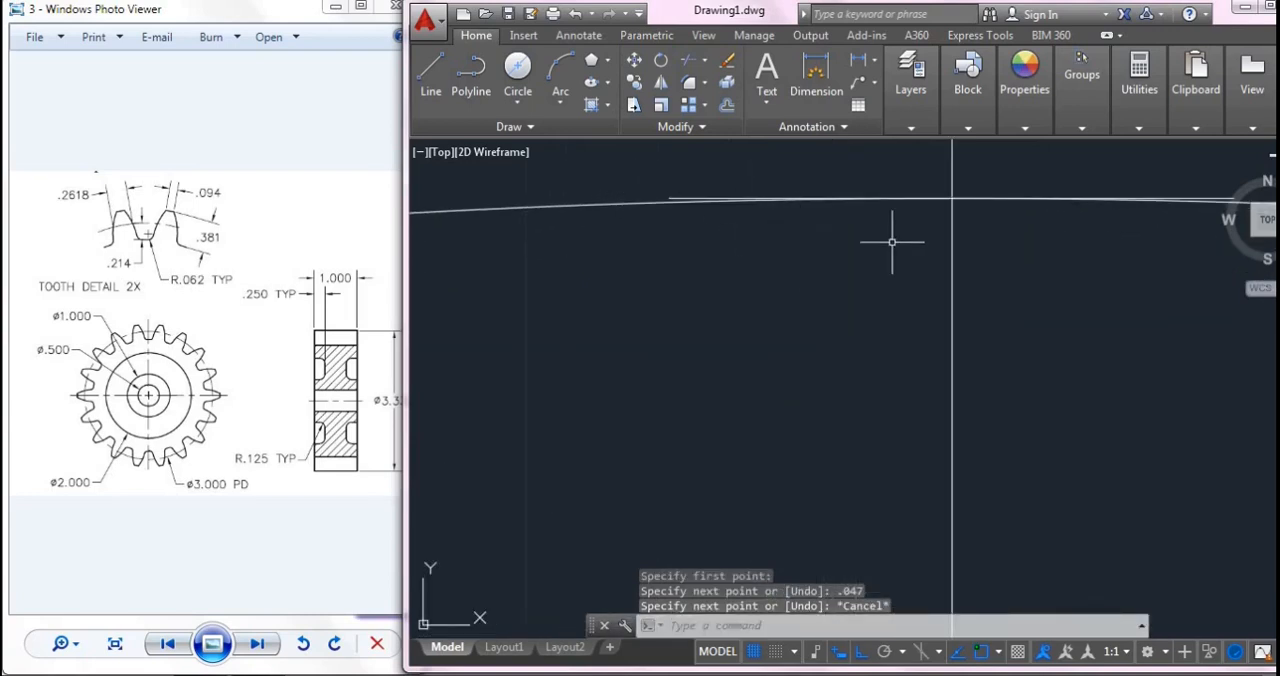
middle_drag(974, 251, 896, 287)
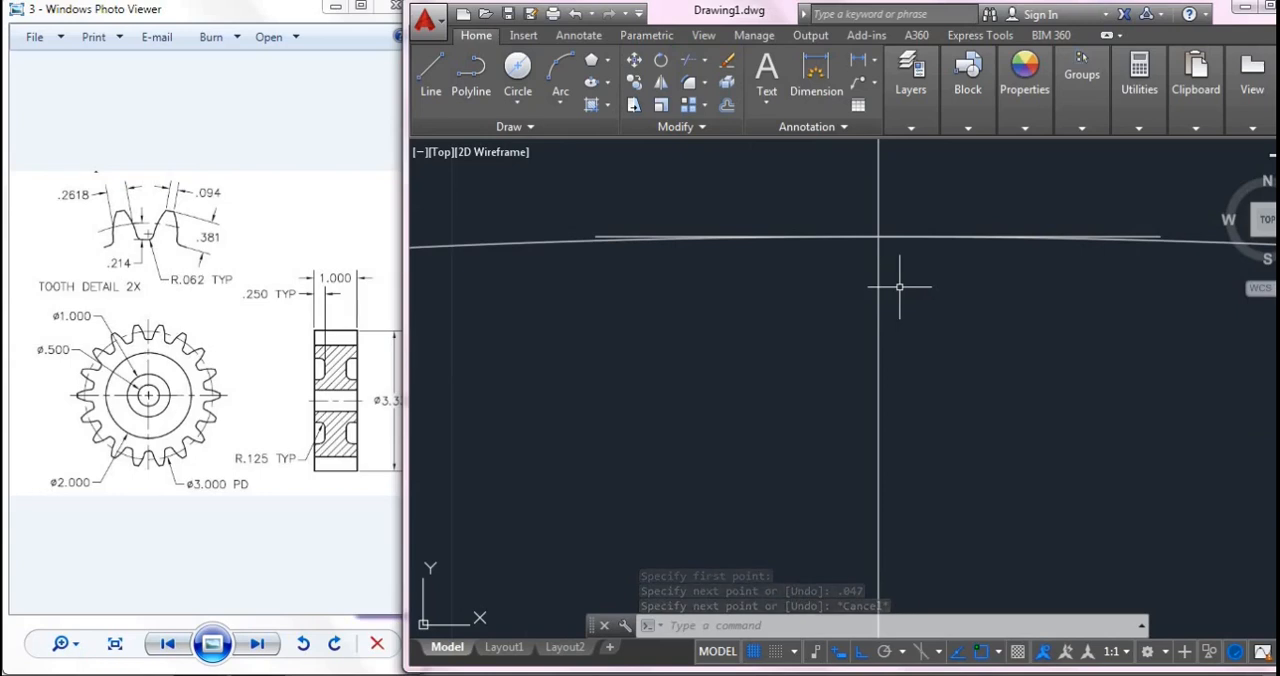
scroll(903, 284, down, 1)
scroll(866, 409, down, 1)
middle_drag(862, 409, 866, 323)
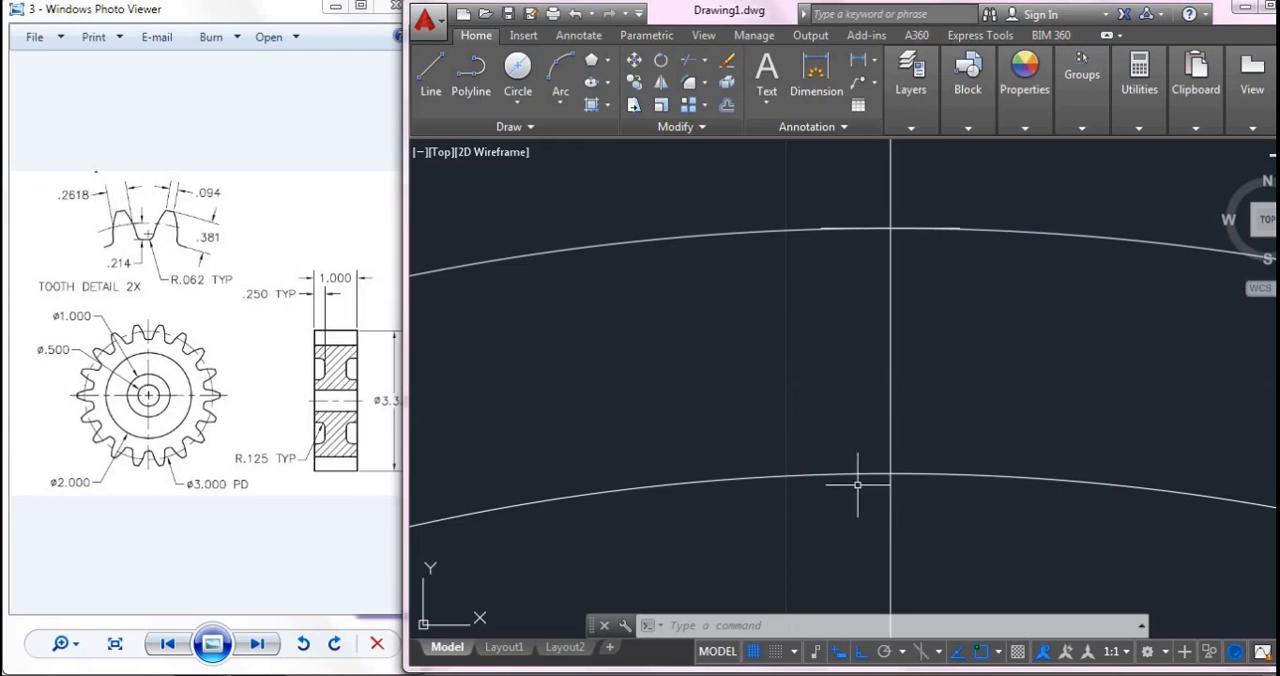
click(1140, 85)
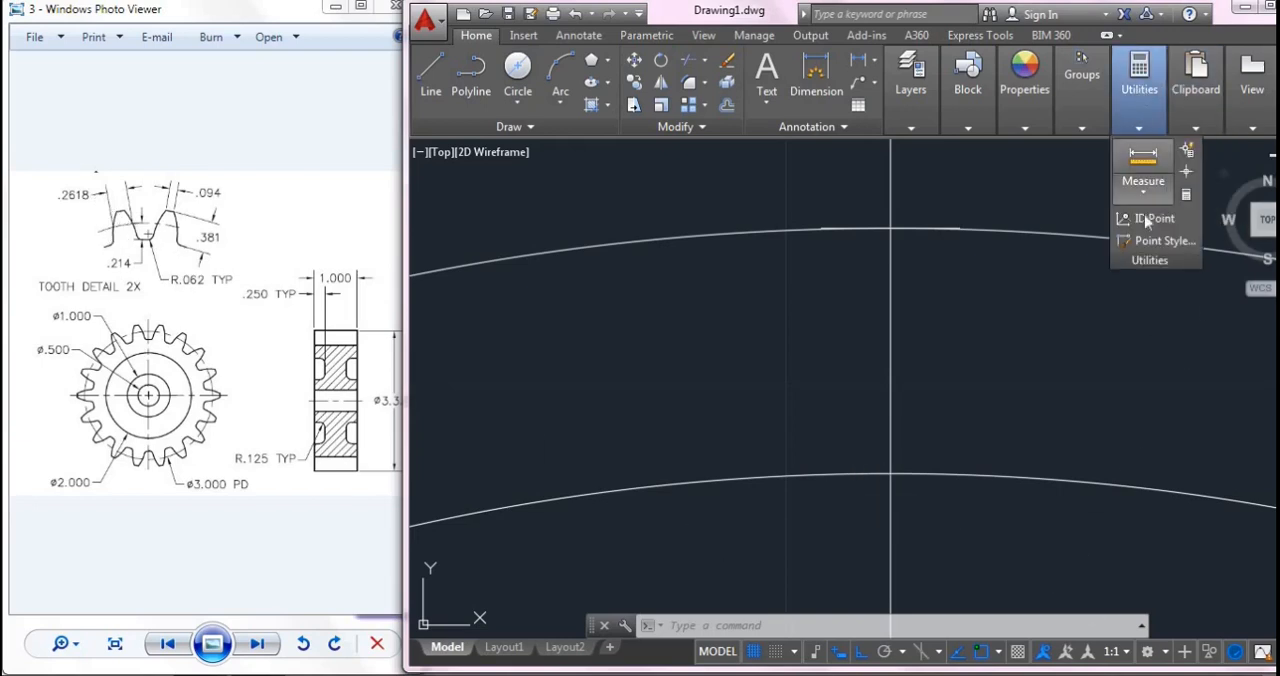
key(Escape)
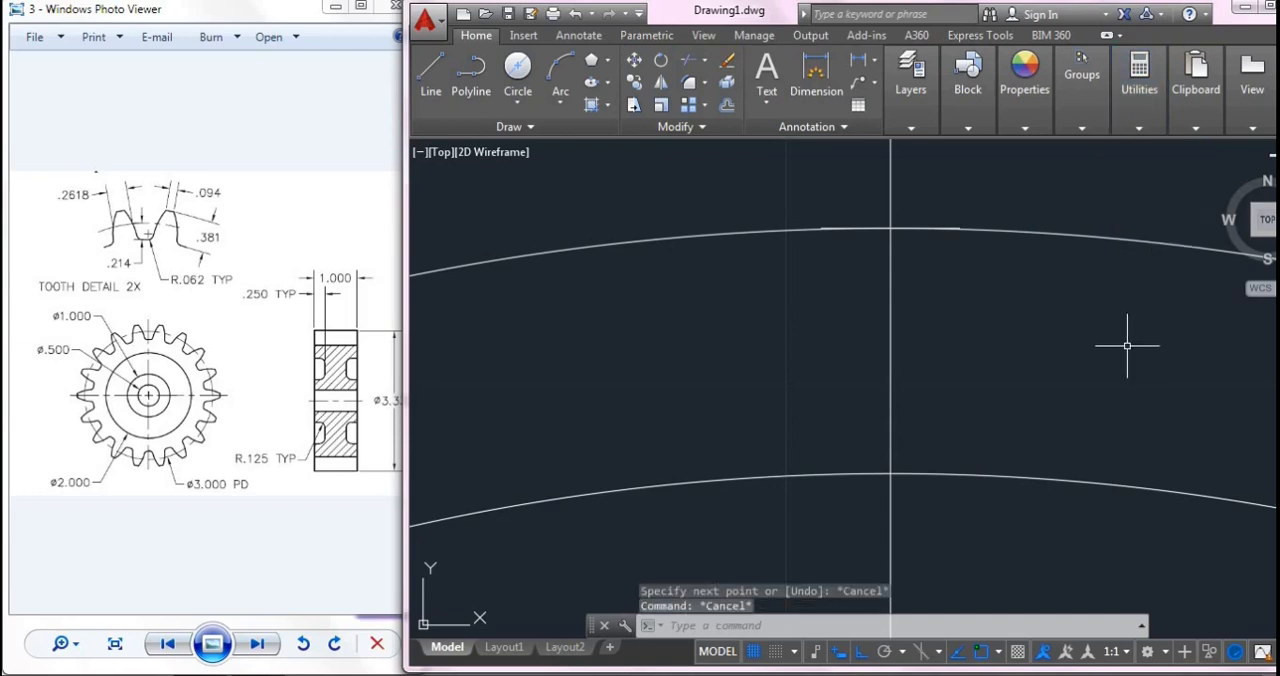
key(ctrl+8)
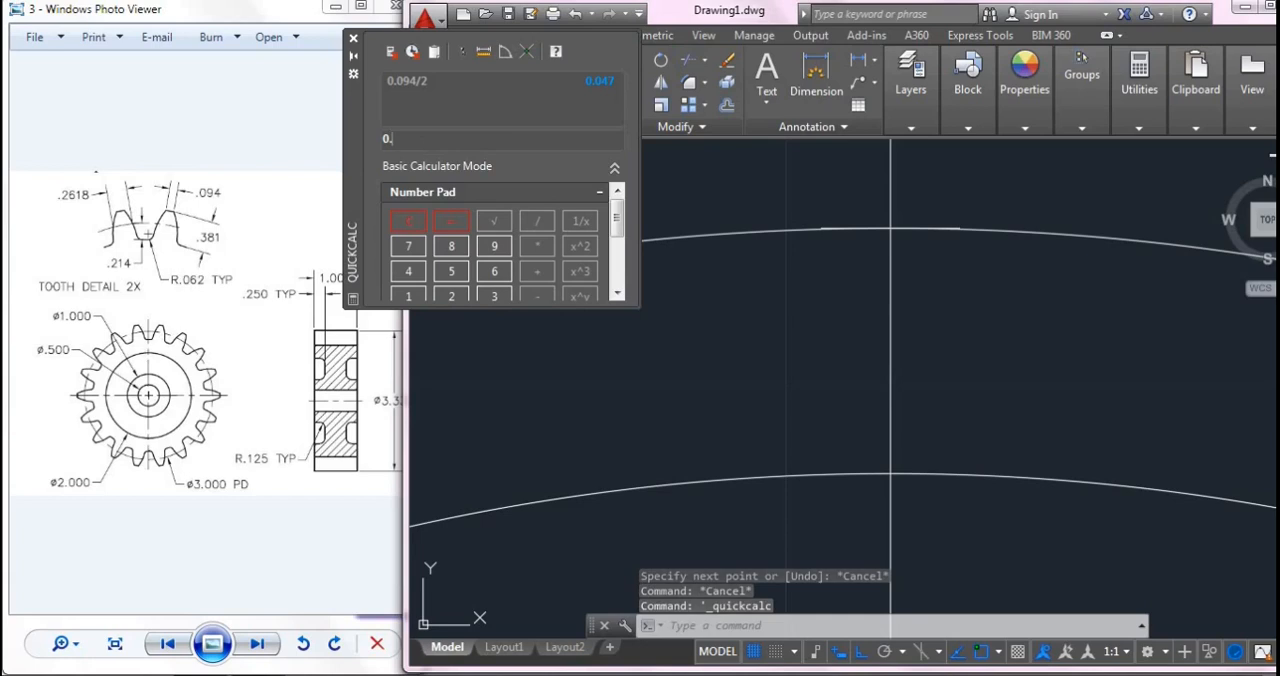
text(0.2618/2)
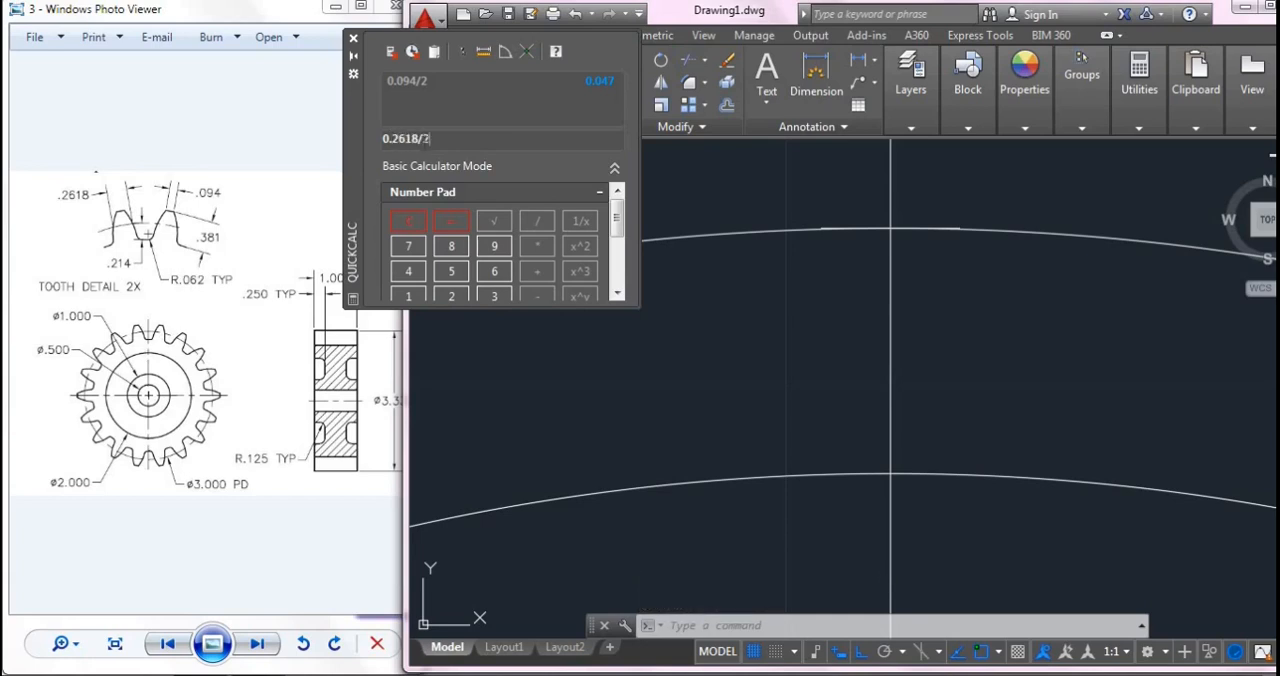
key(Return)
click(354, 40)
- Draw a 0.1309 horizontal line rightward from the vertical line's intersection with the pitch circle
text(l)
key(Return)
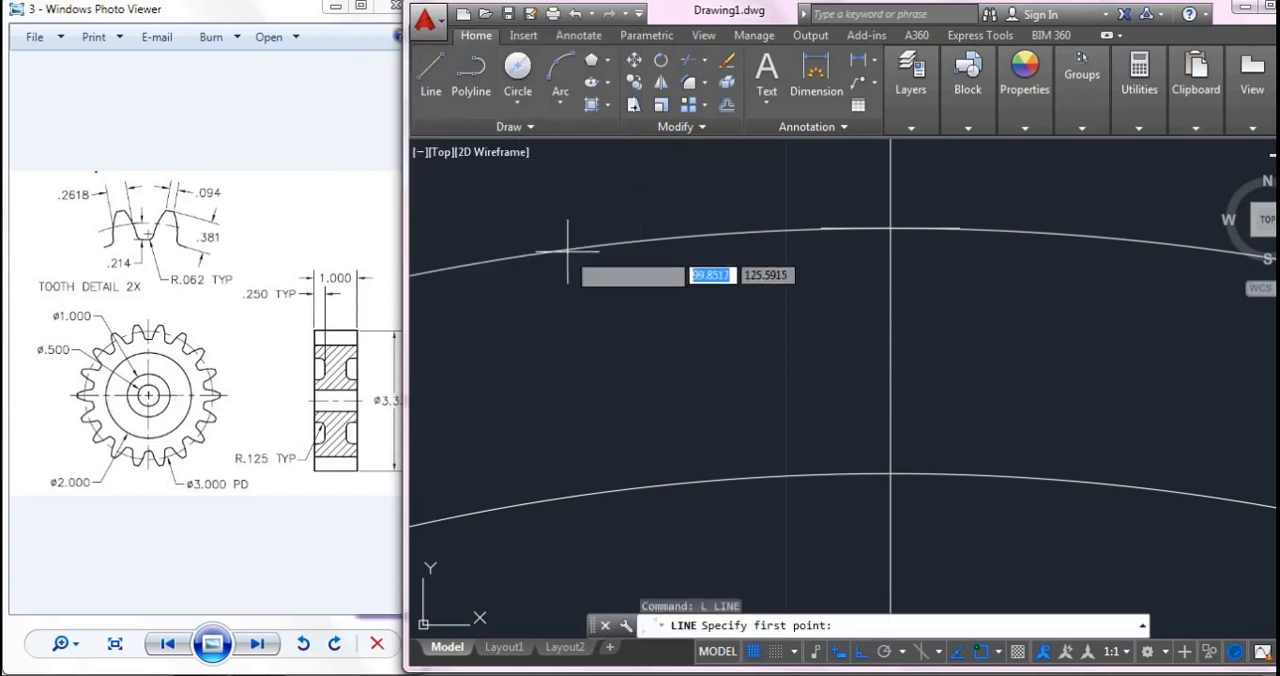
click(892, 474)
text(.)
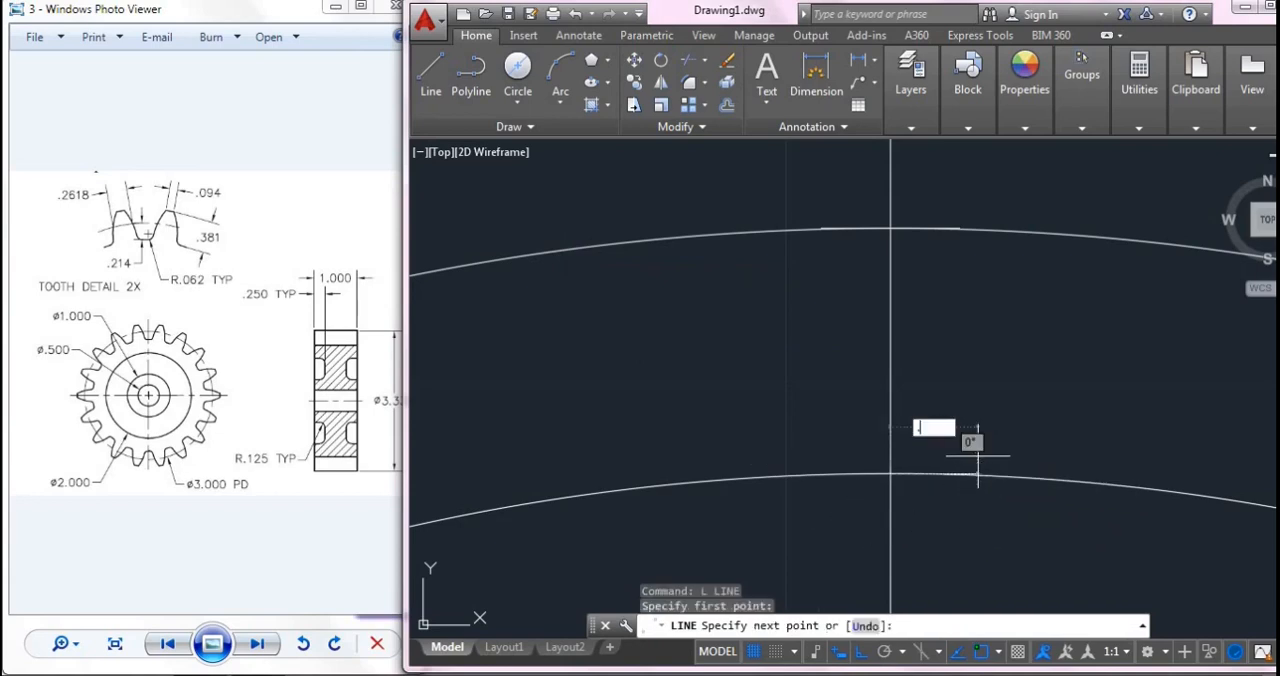
text(1309)
key(Return)
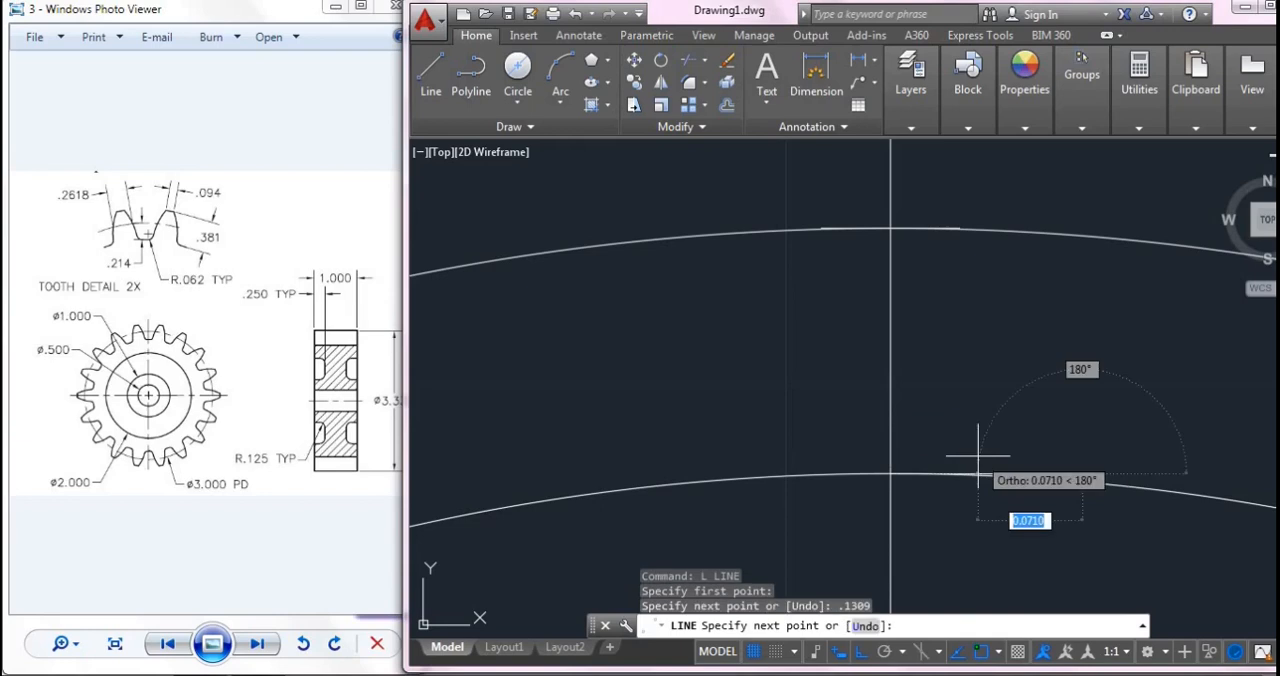
key(Return)
key(Return)
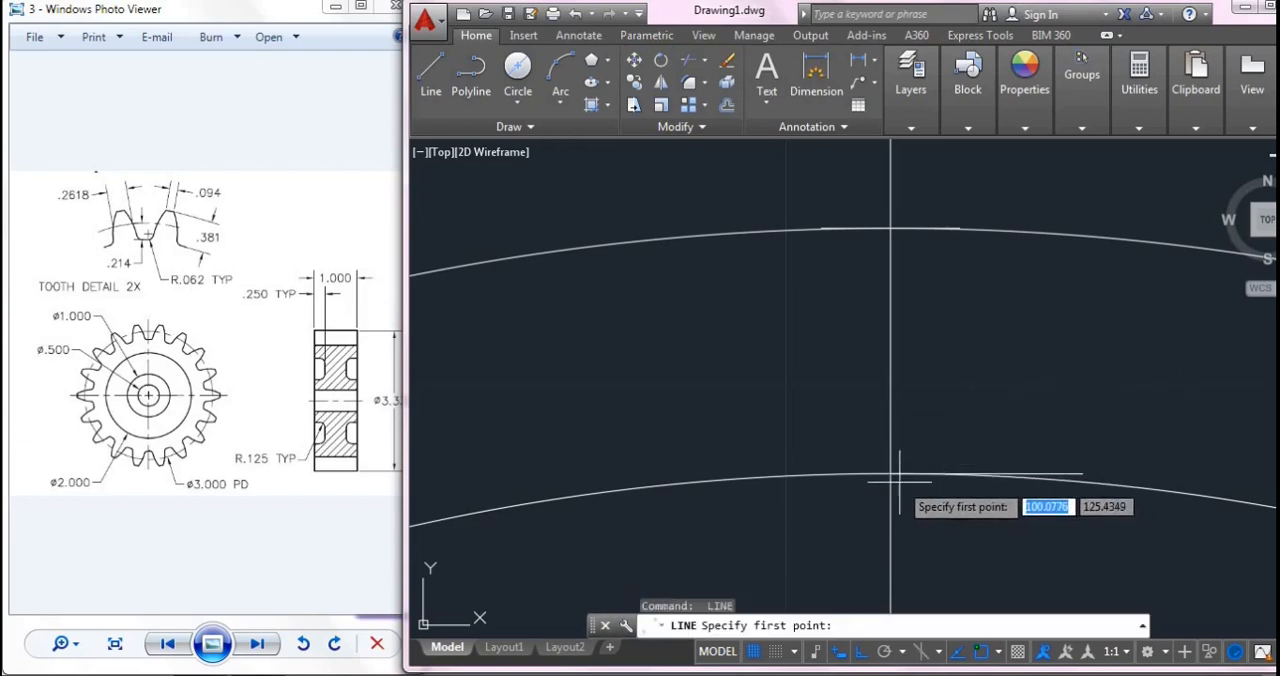
- Draw a 0.1309 horizontal line leftward from the vertical line's intersection with the pitch circle
click(890, 474)
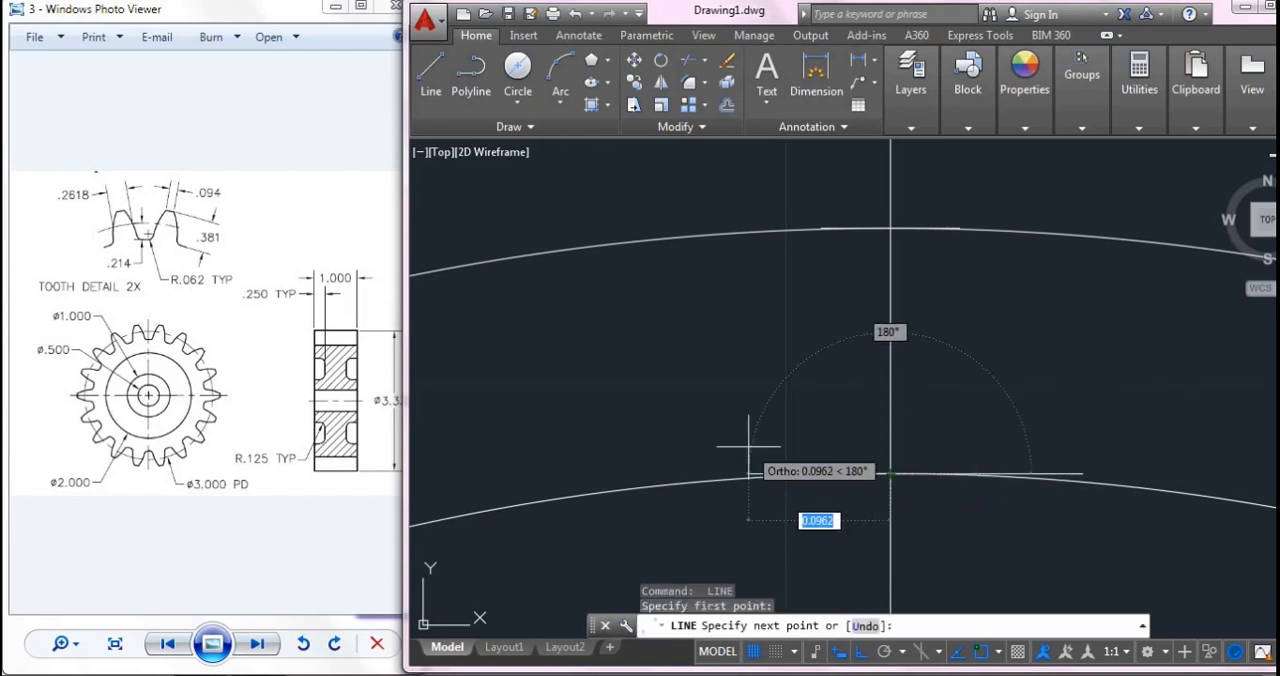
text(0.1309)
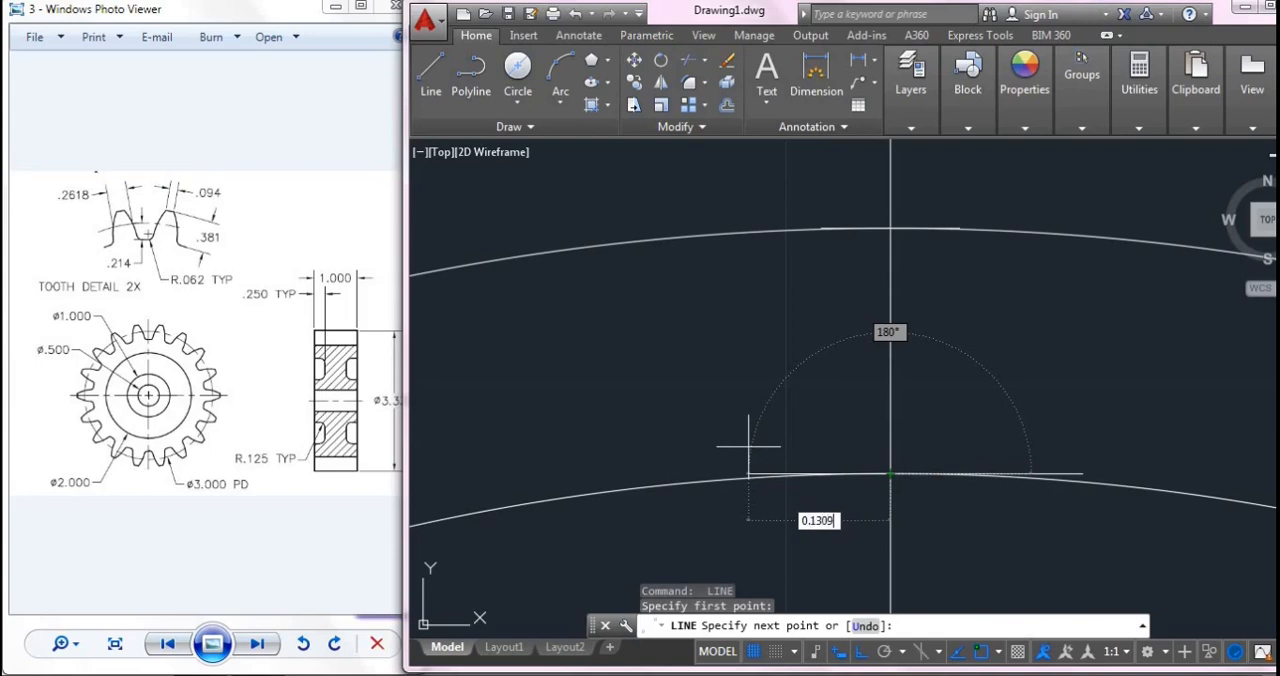
key(Return)
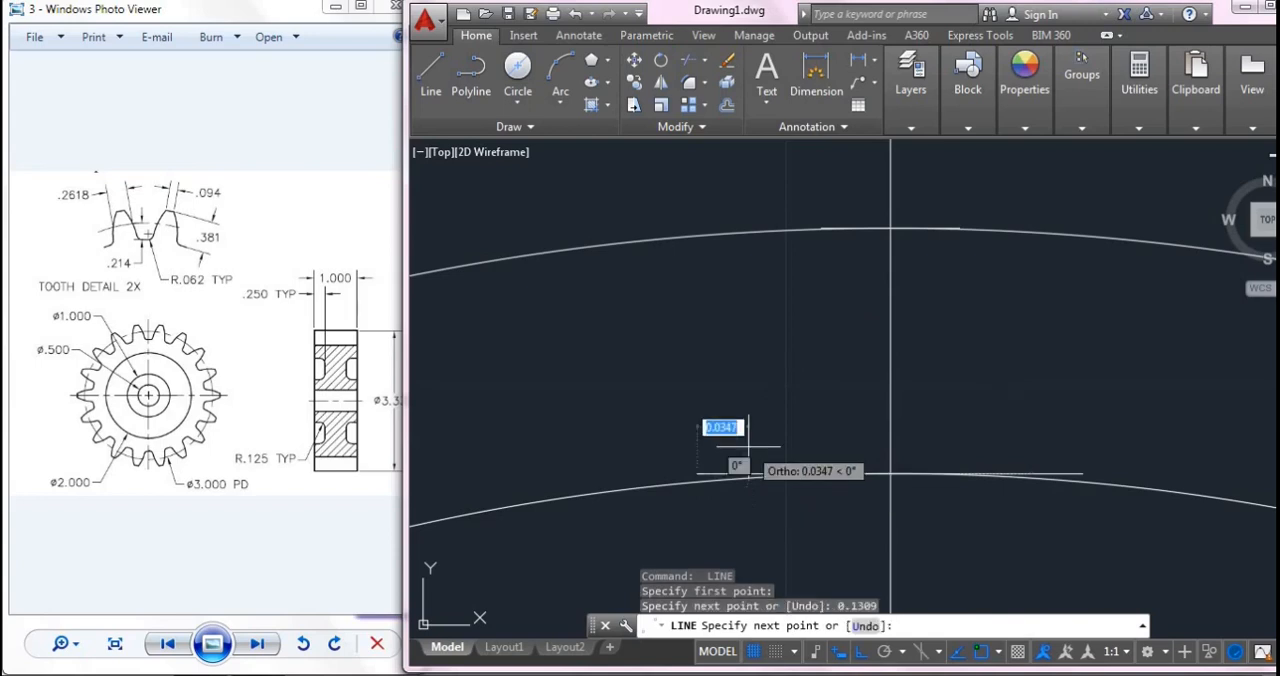
key(Escape)
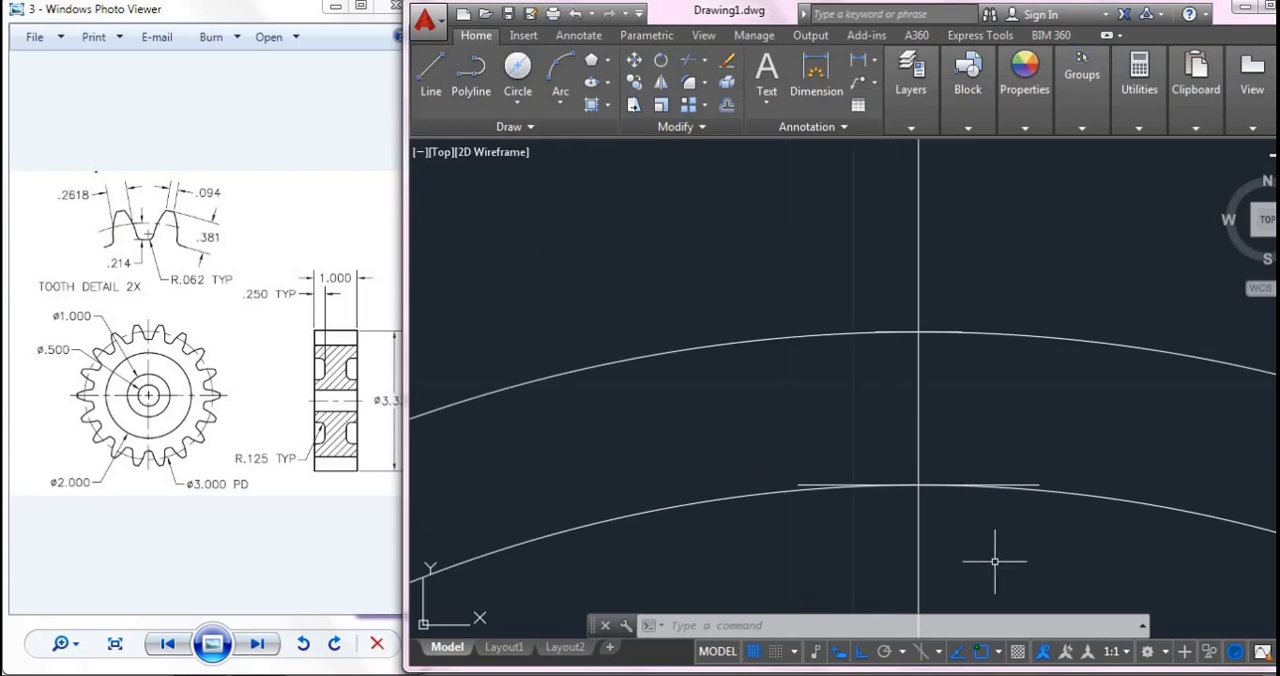
- Draw the right tooth flank as a three-point arc through the right ends of both horizontal lines to the root circle, about 0.226 beyond the pitch line
scroll(990, 560, down, 3)
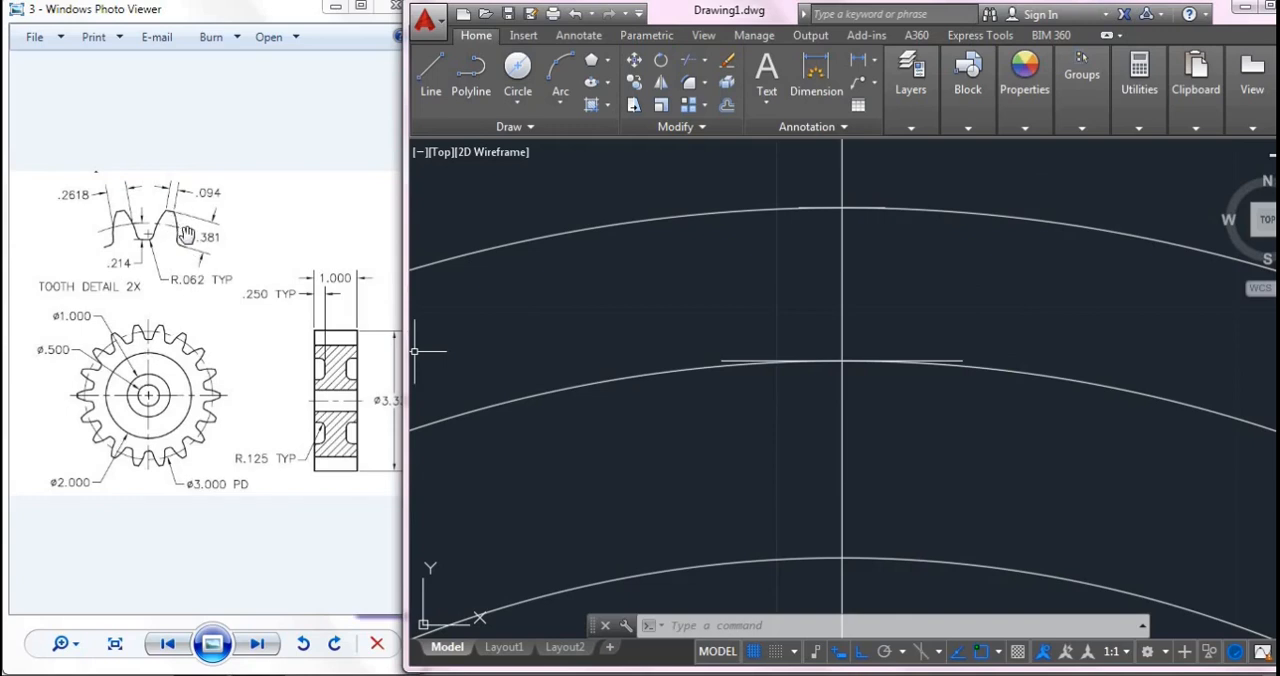
click(563, 78)
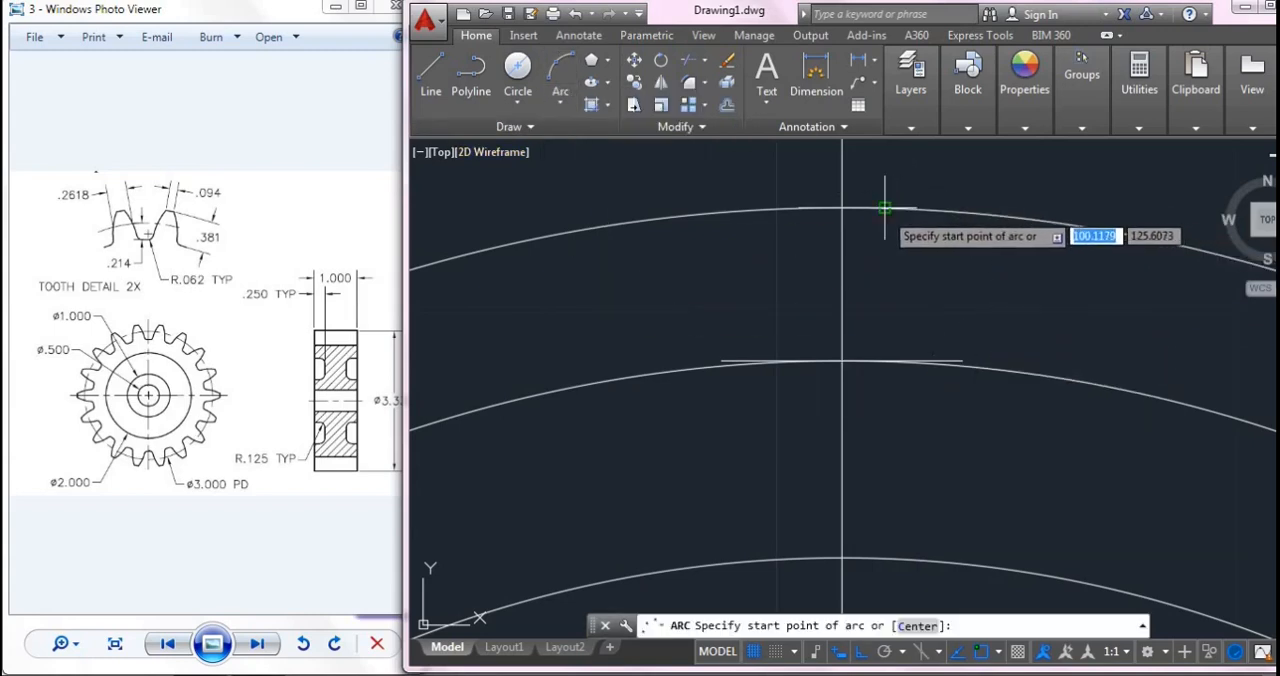
scroll(896, 205, up, 5)
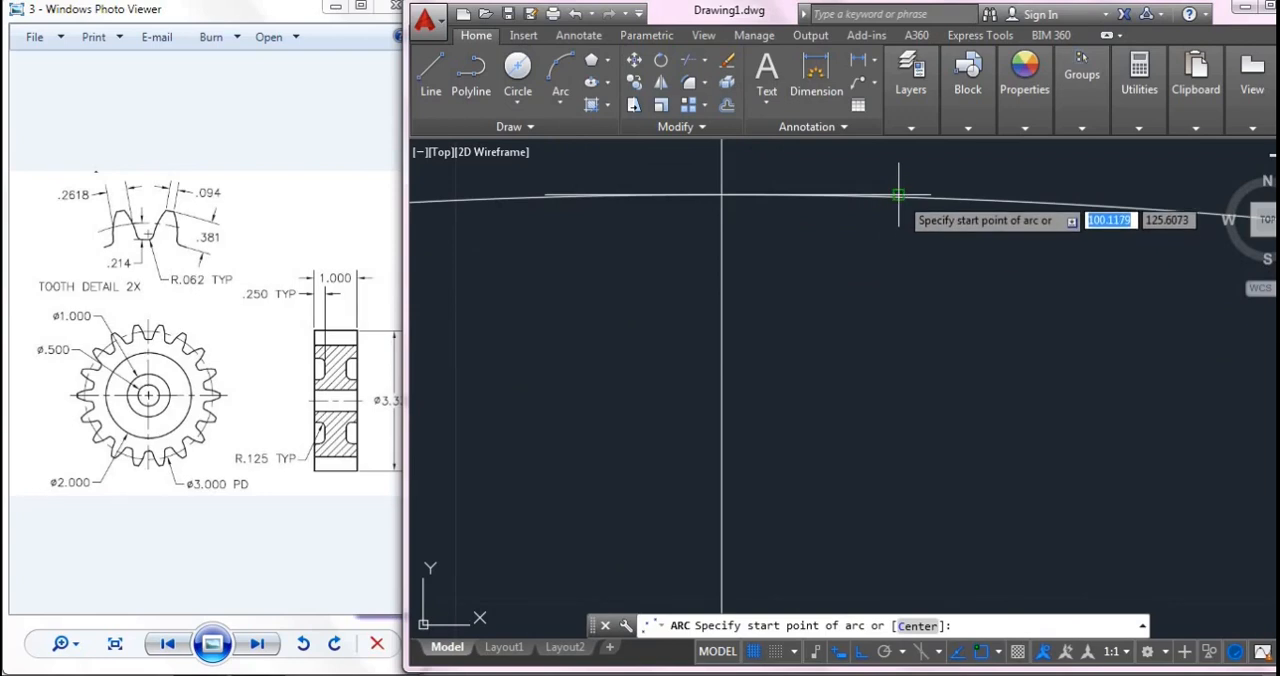
click(899, 197)
scroll(990, 455, down, 2)
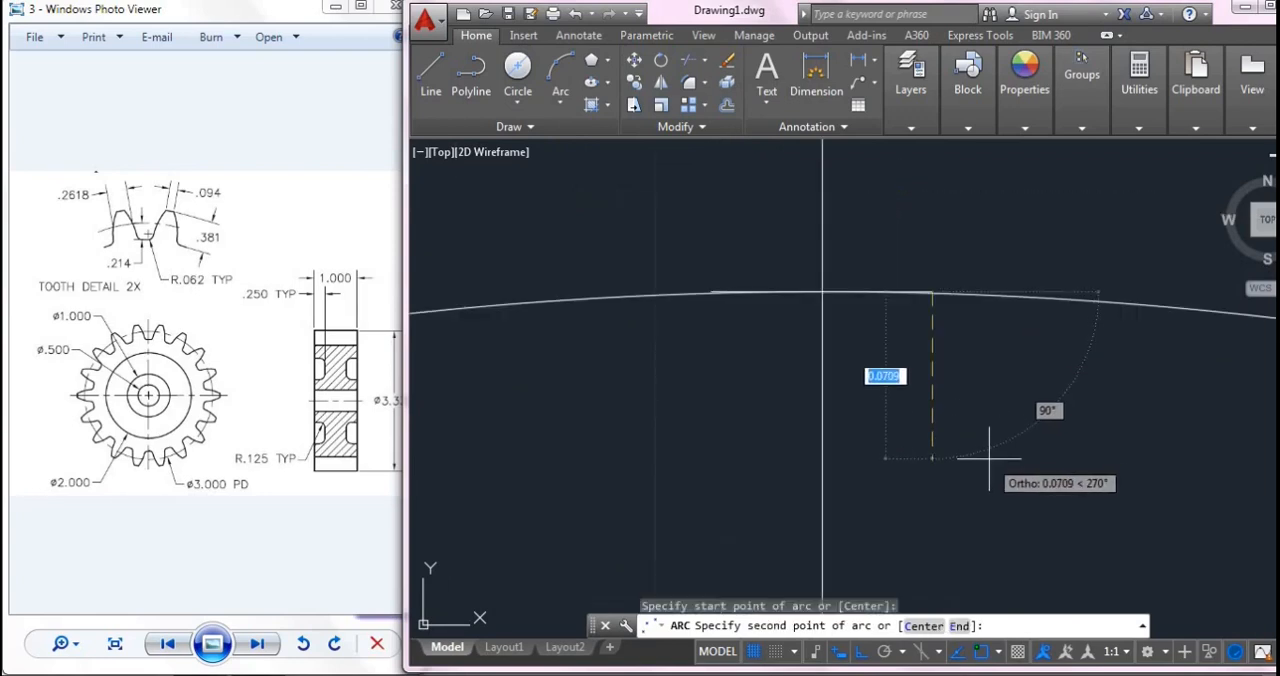
key(F8)
middle_drag(970, 505, 926, 331)
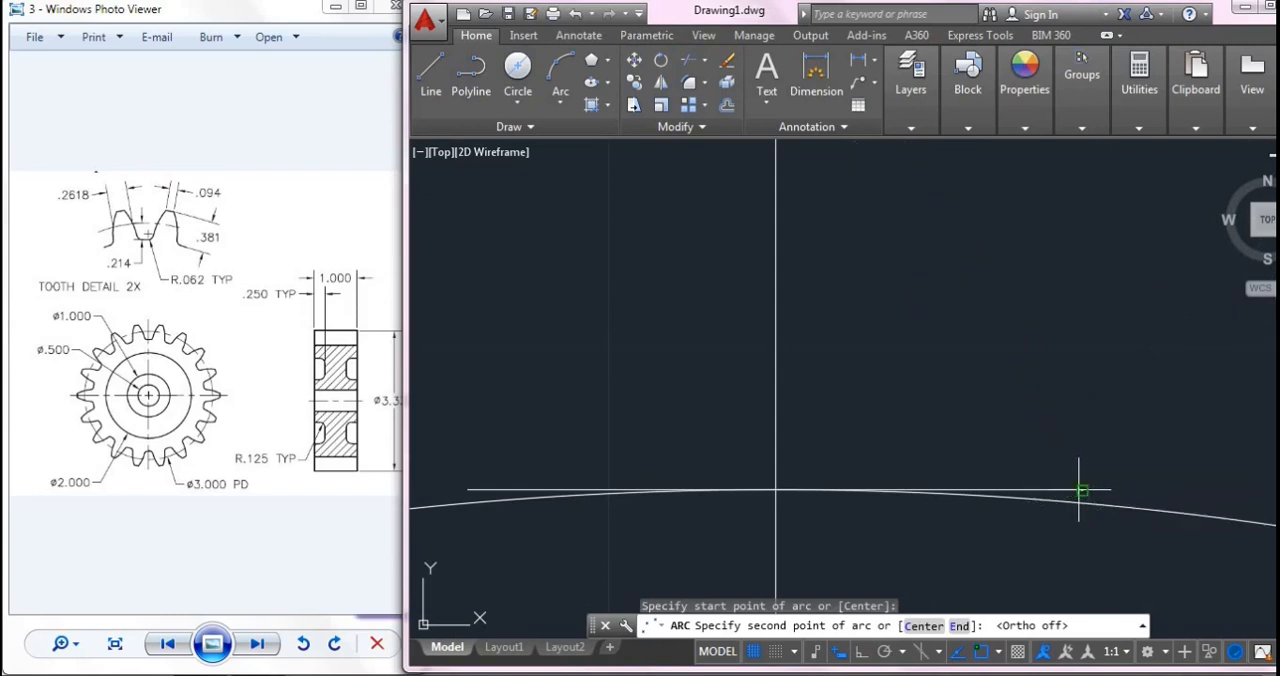
click(1075, 489)
middle_drag(1086, 543, 980, 380)
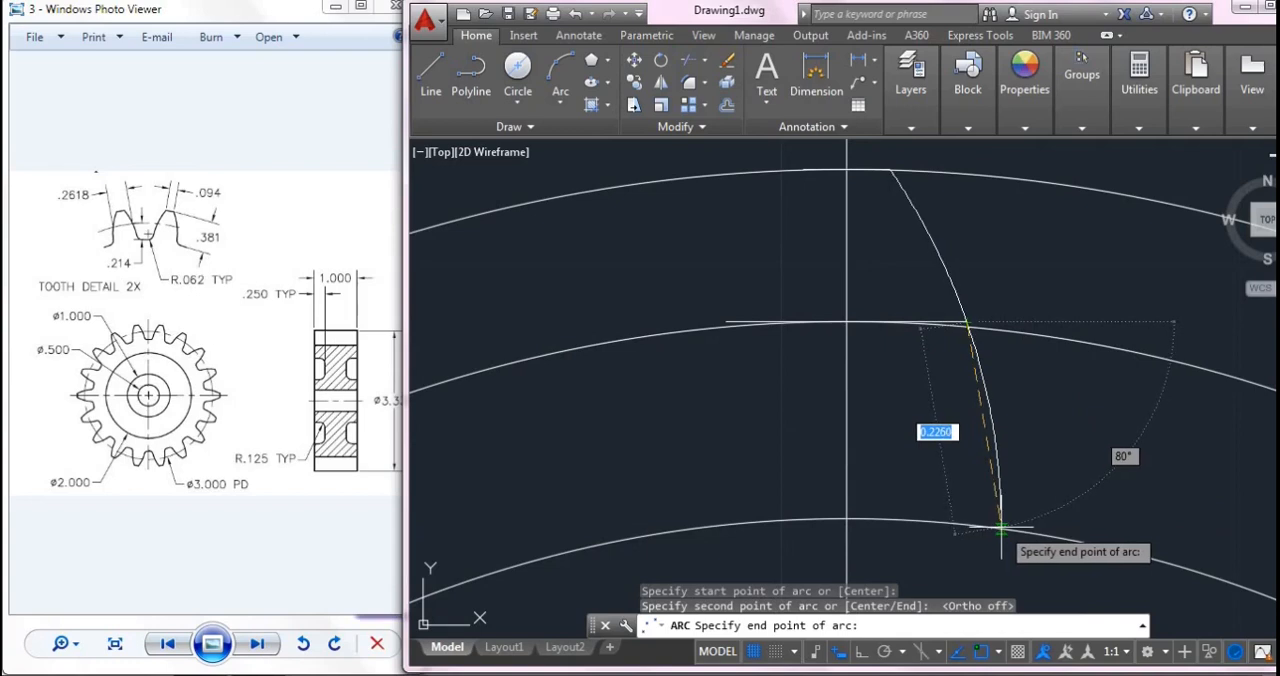
click(1006, 528)
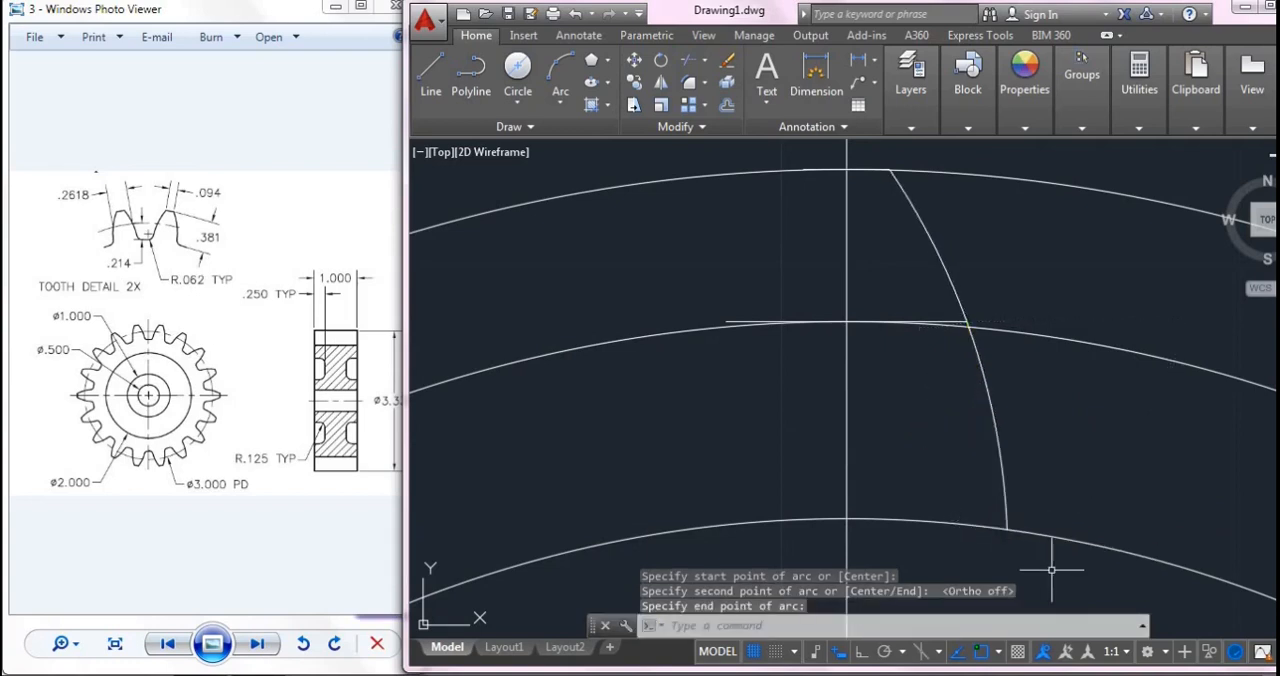
key(Escape)
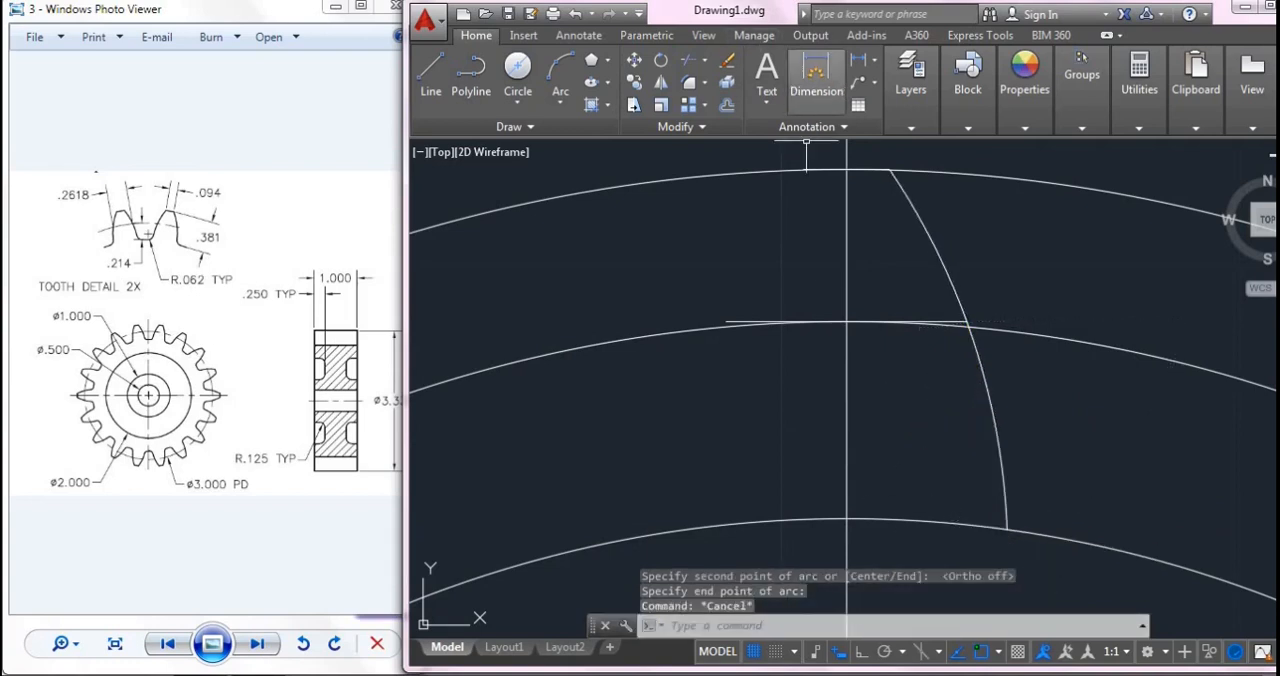
- Mirror the right tooth flank arc about the vertical centre line, keeping the source arc
click(661, 82)
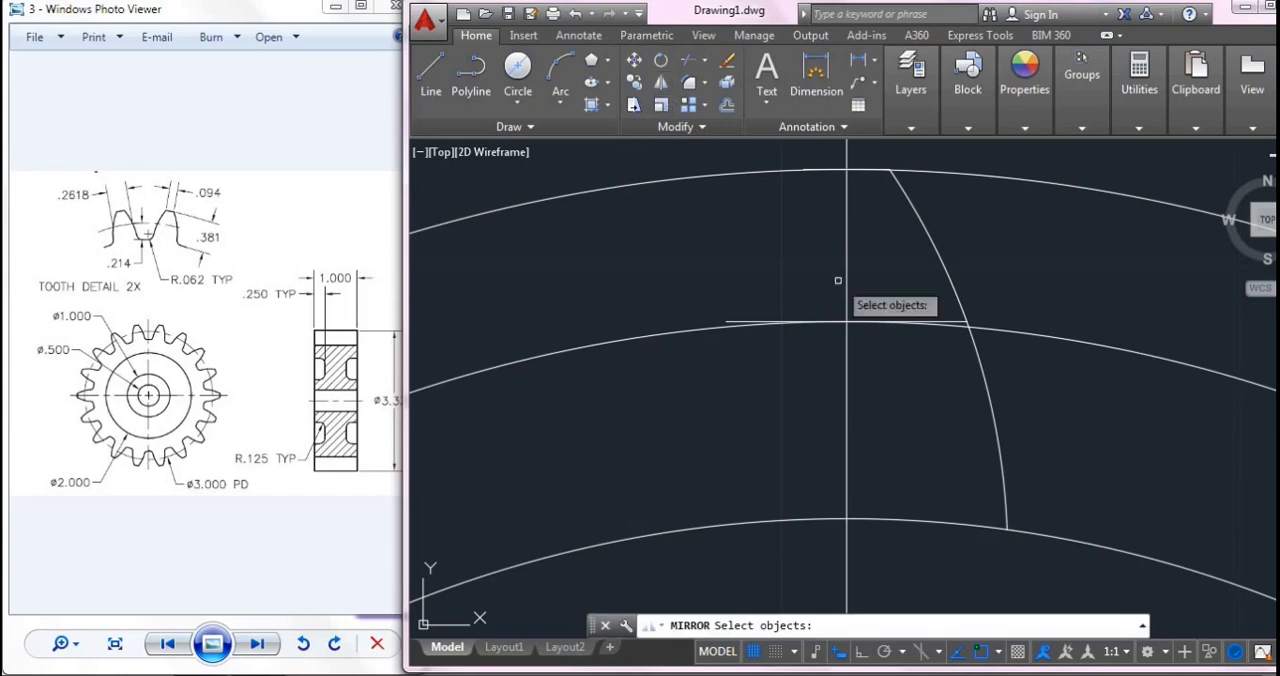
click(996, 434)
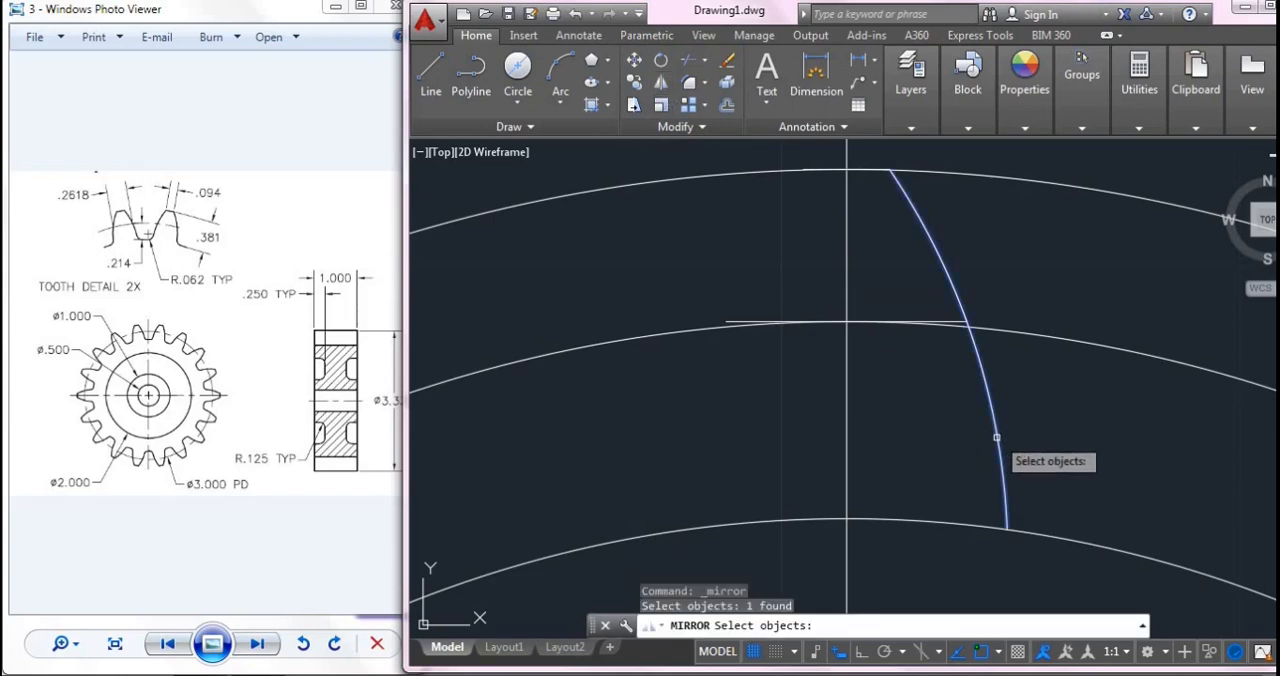
key(Return)
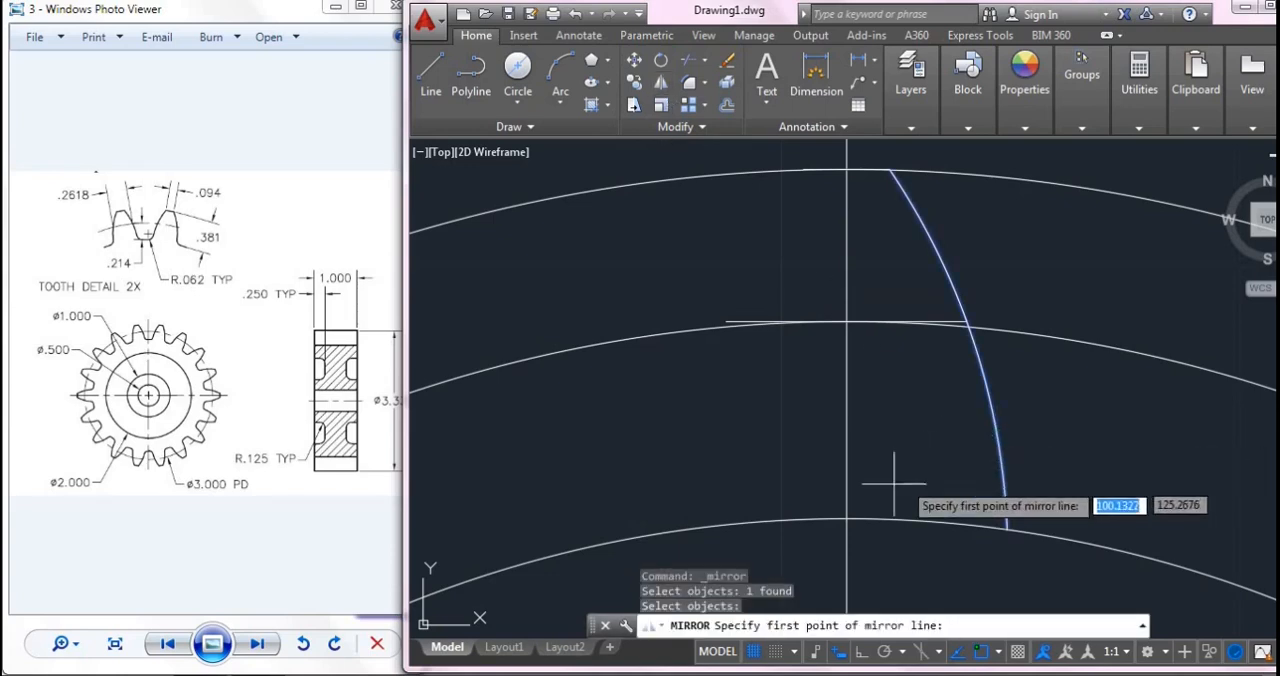
click(846, 519)
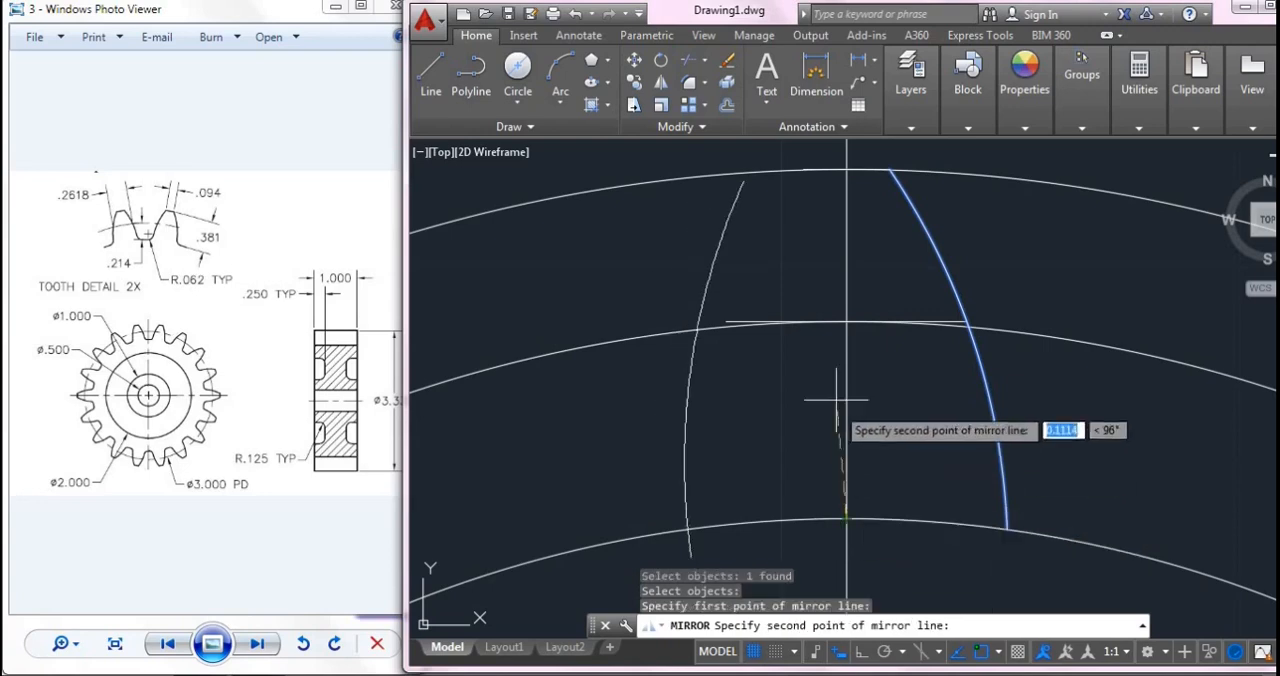
click(846, 323)
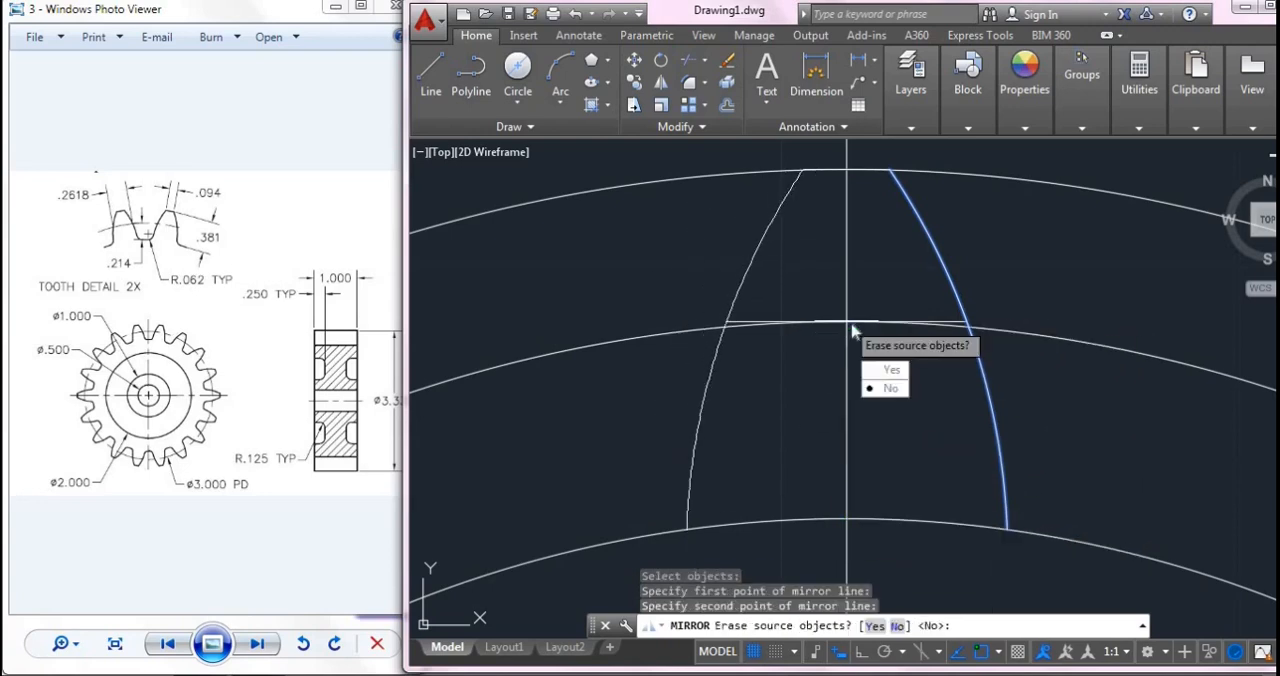
click(888, 386)
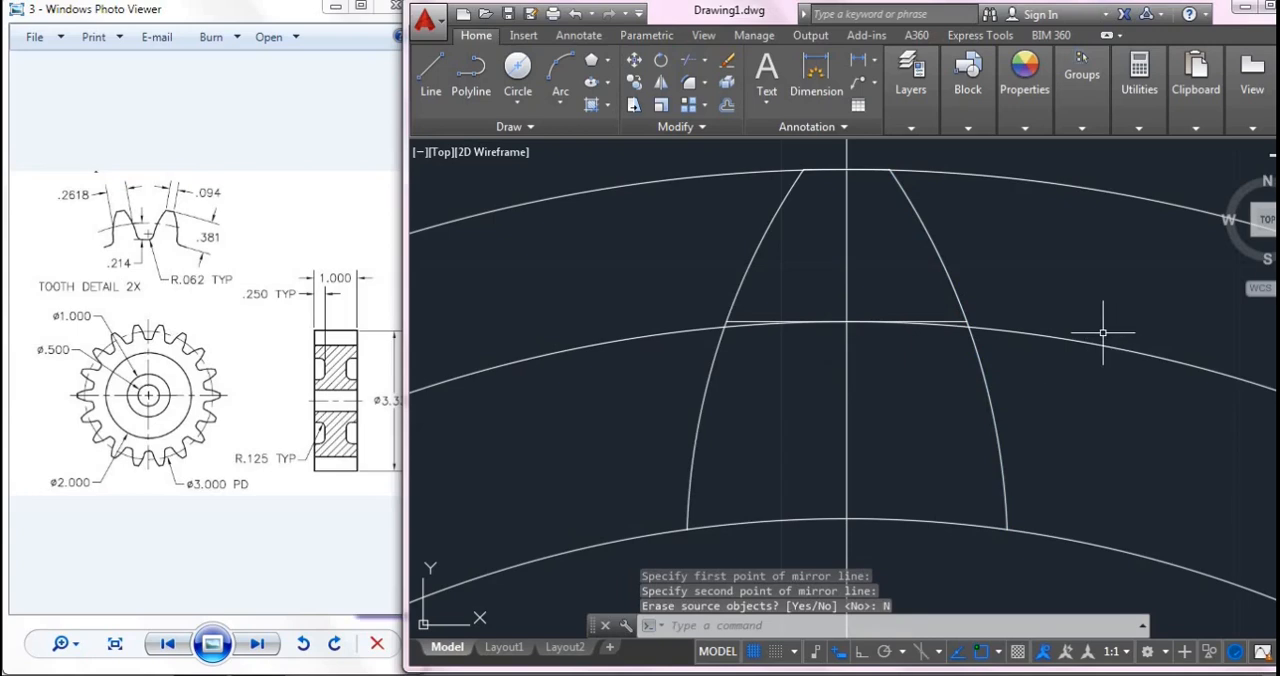
- Create a polar array of the tooth's two flank arcs and two tip lines about the centre of the concentric circles
scroll(1100, 337, down, 2)
scroll(943, 297, down, 3)
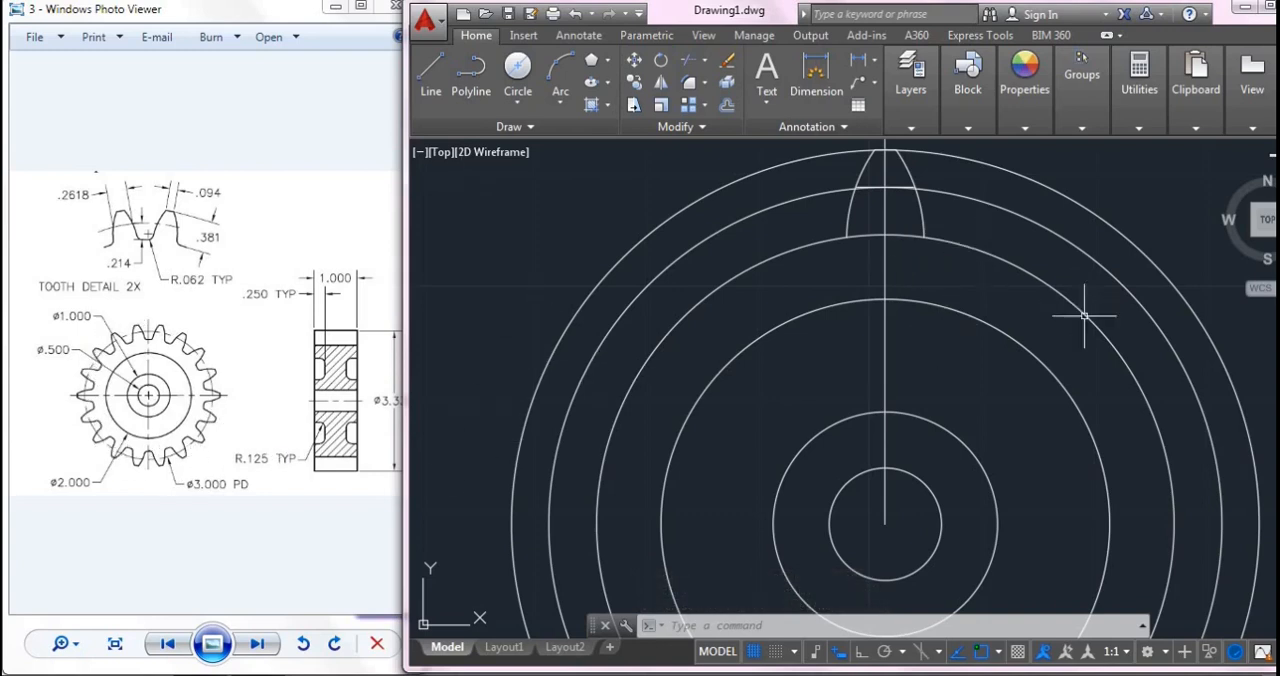
click(704, 106)
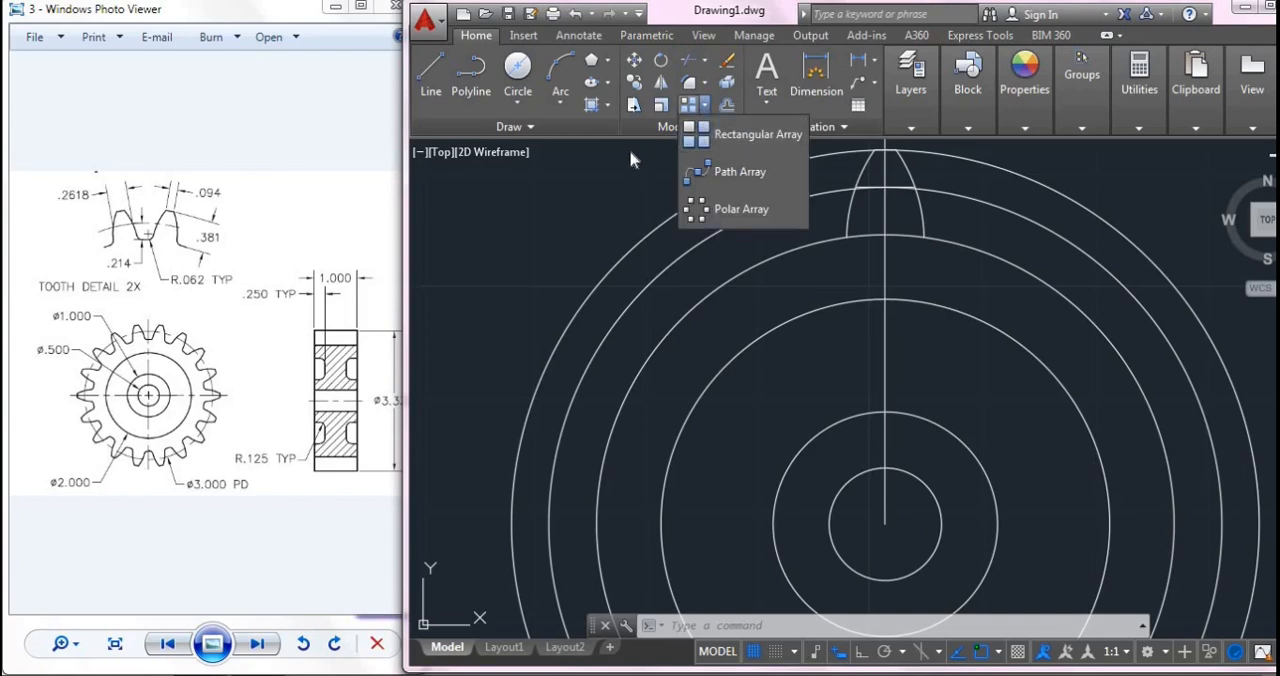
click(700, 209)
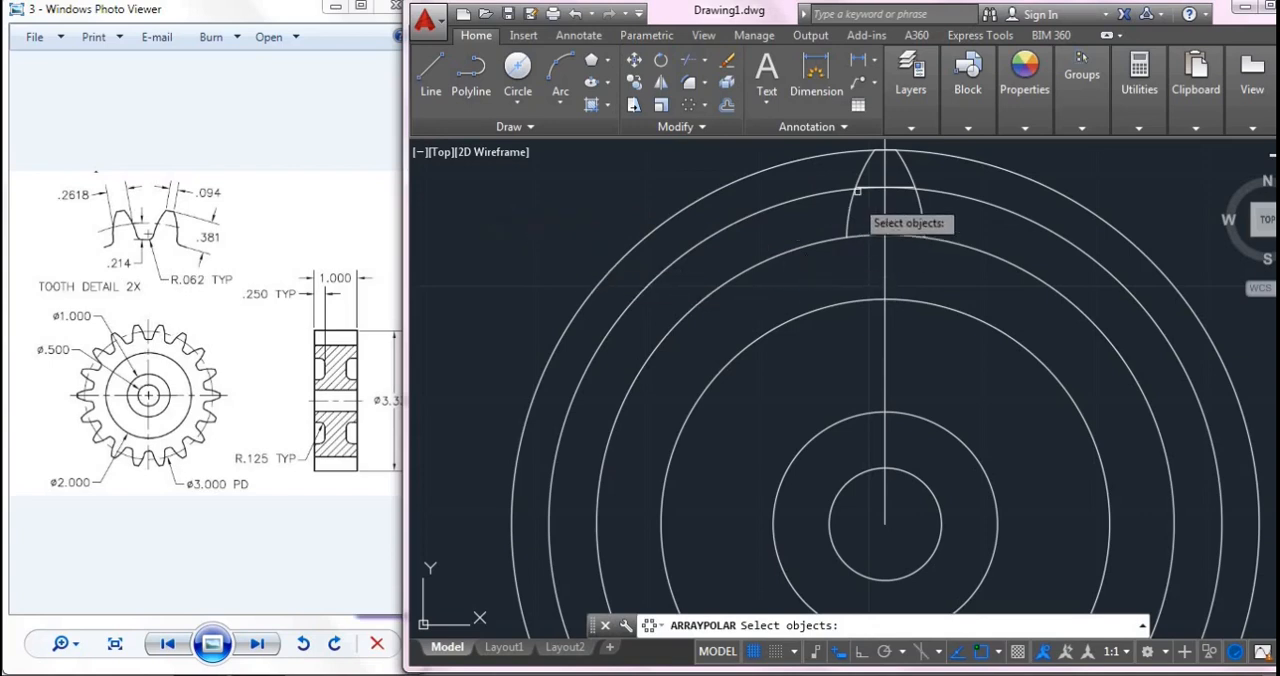
scroll(884, 153, up, 2)
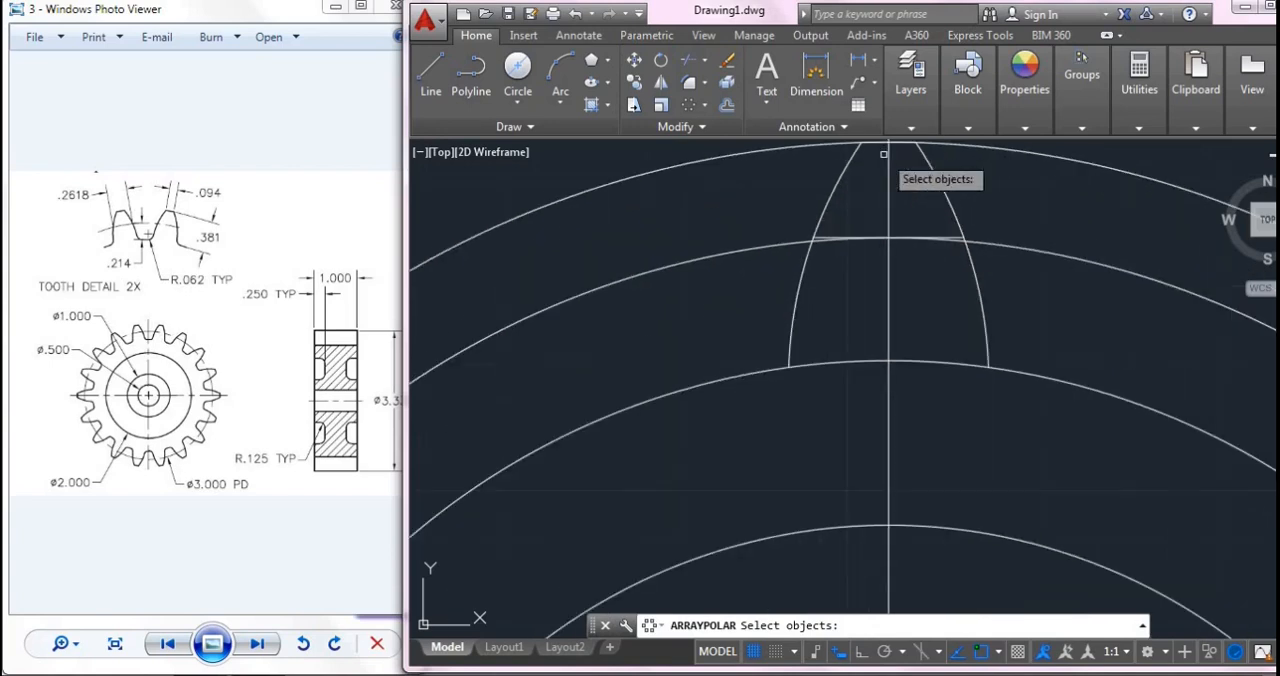
click(829, 209)
scroll(847, 206, up, 6)
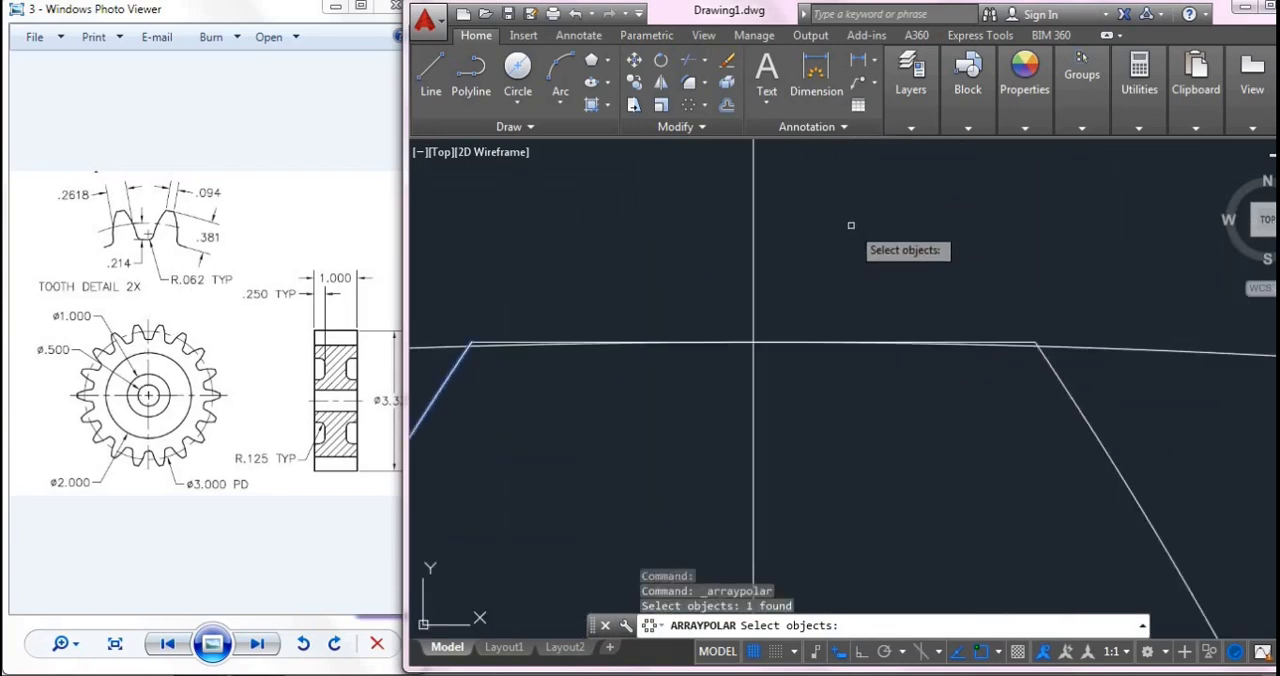
scroll(449, 402, down, 5)
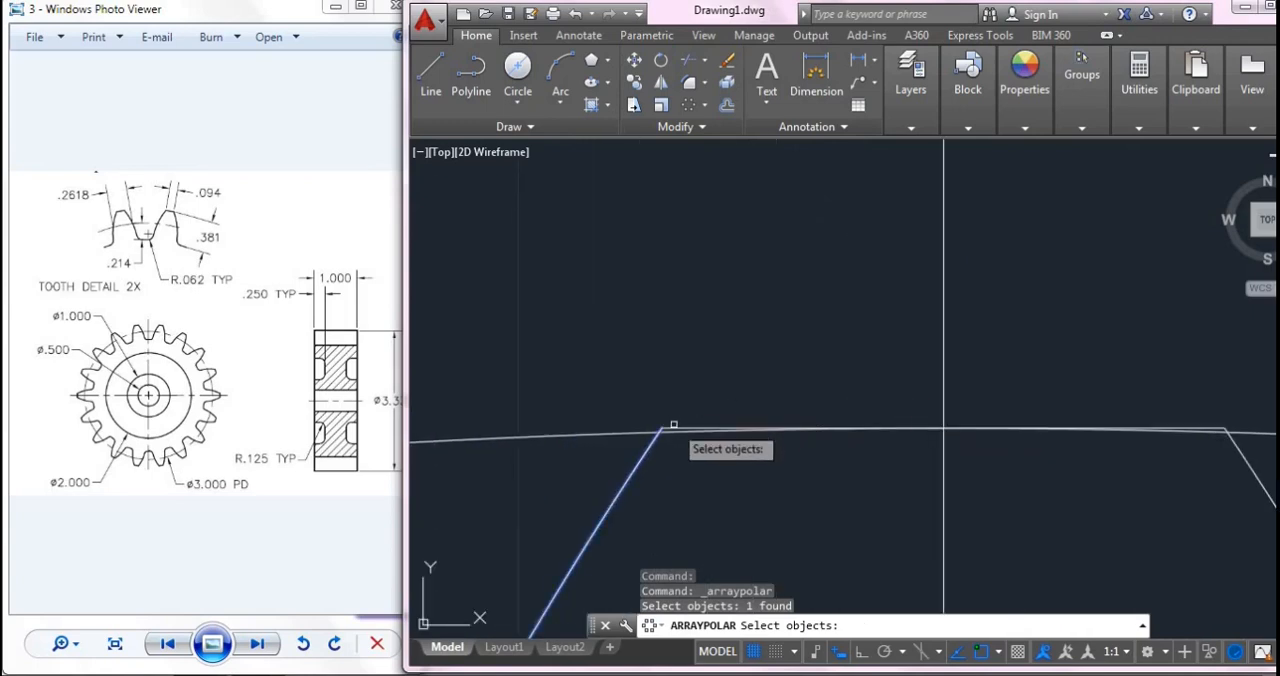
click(673, 429)
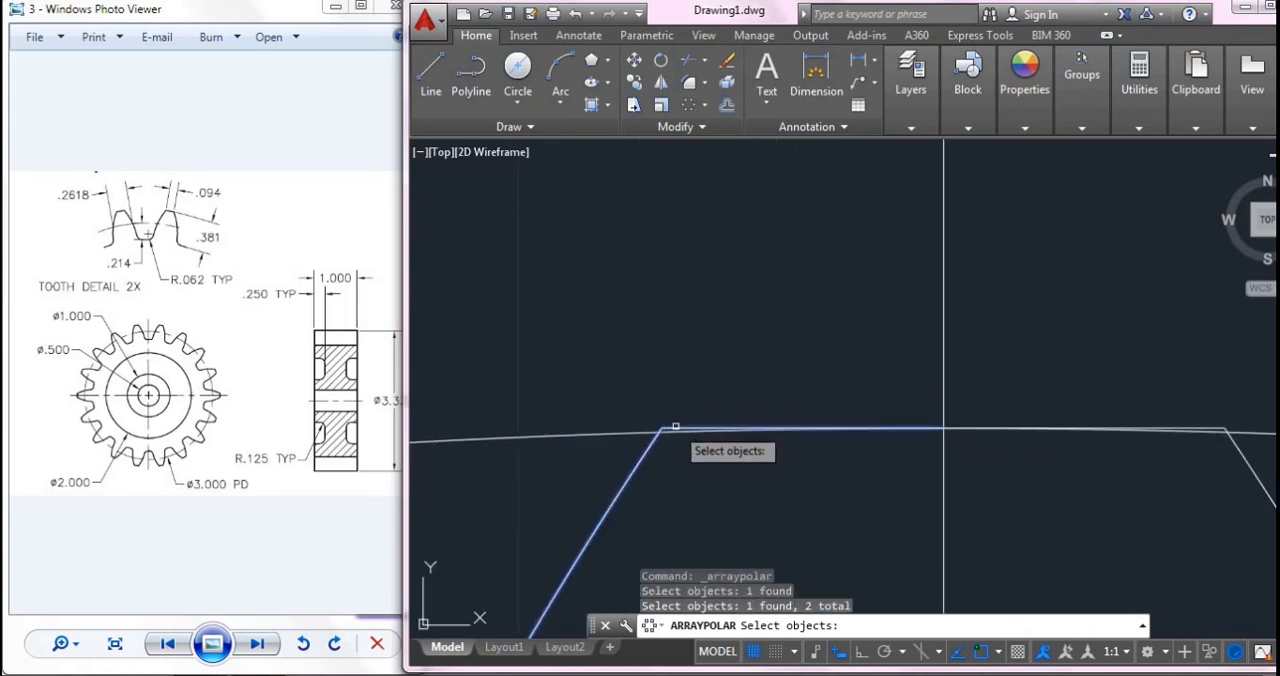
click(1215, 429)
click(1246, 465)
scroll(1115, 462, down, 6)
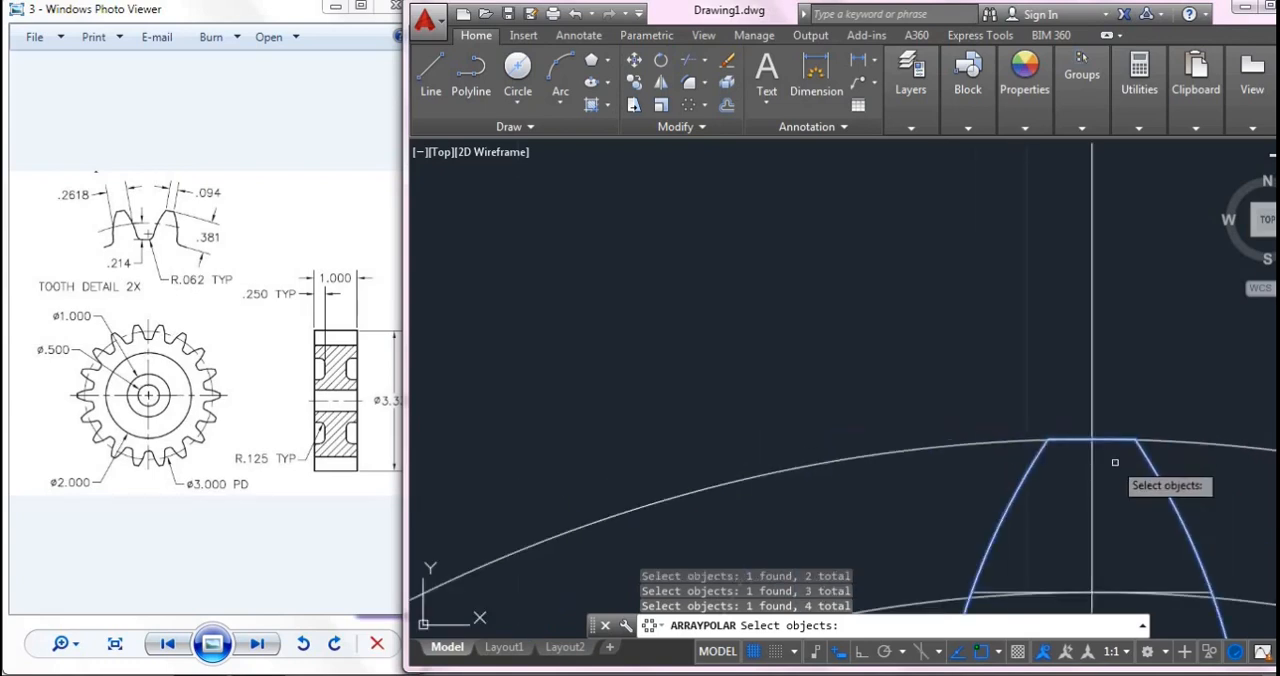
scroll(1116, 485, down, 2)
middle_drag(1123, 556, 825, 282)
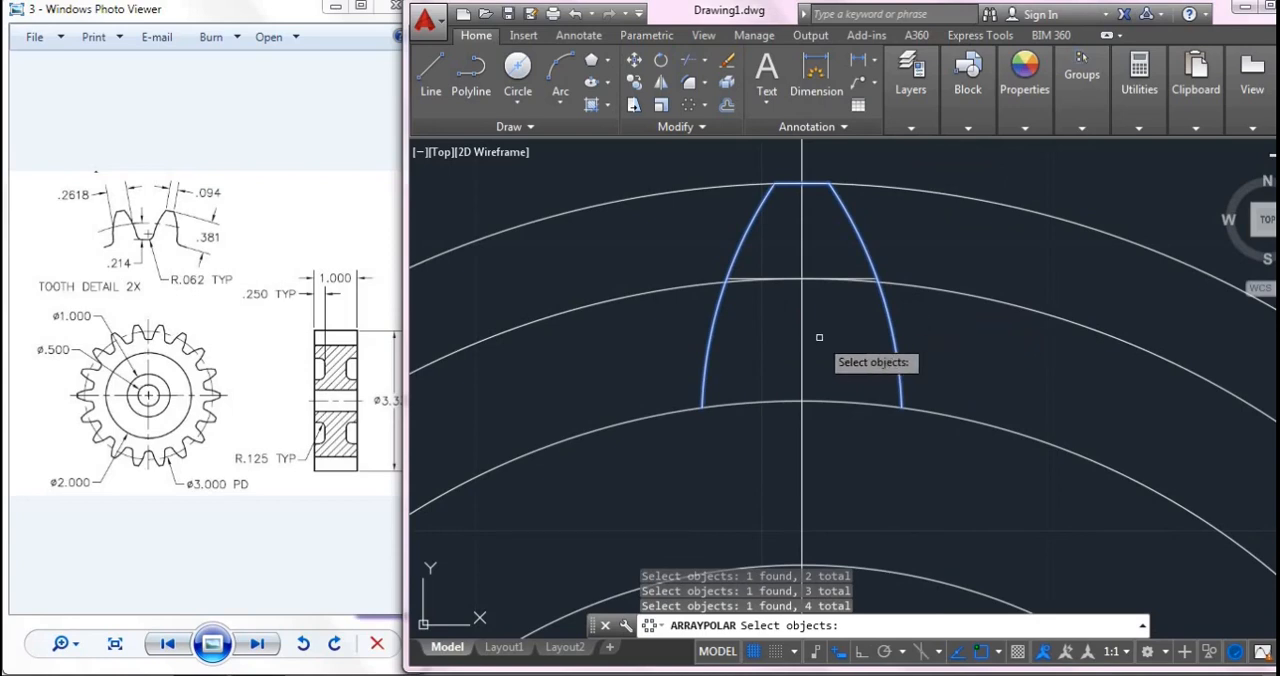
key(Return)
scroll(846, 460, down, 2)
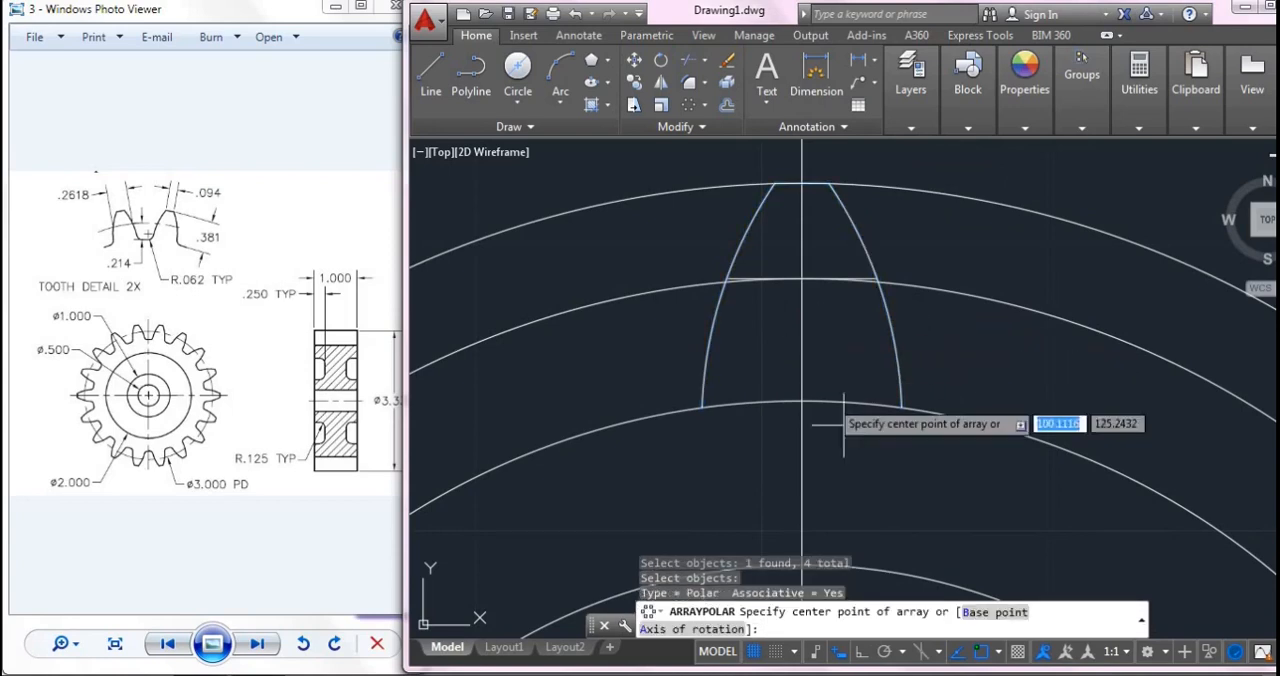
scroll(847, 465, down, 2)
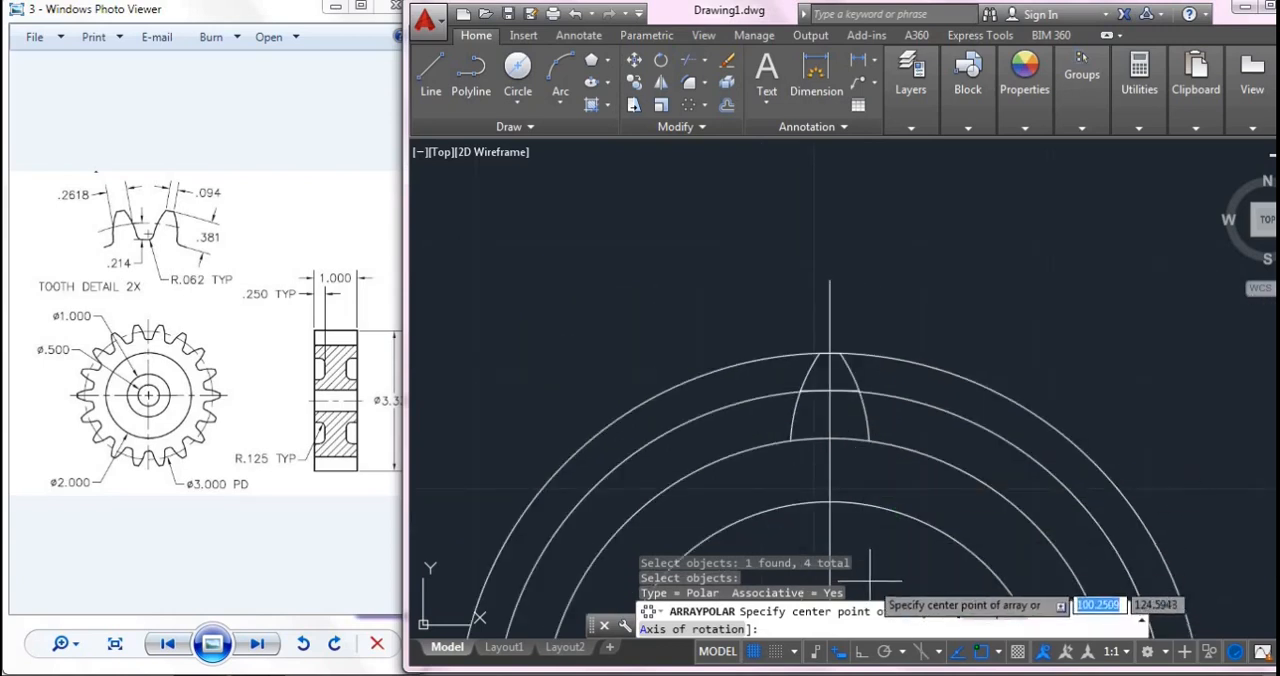
middle_drag(870, 563, 876, 348)
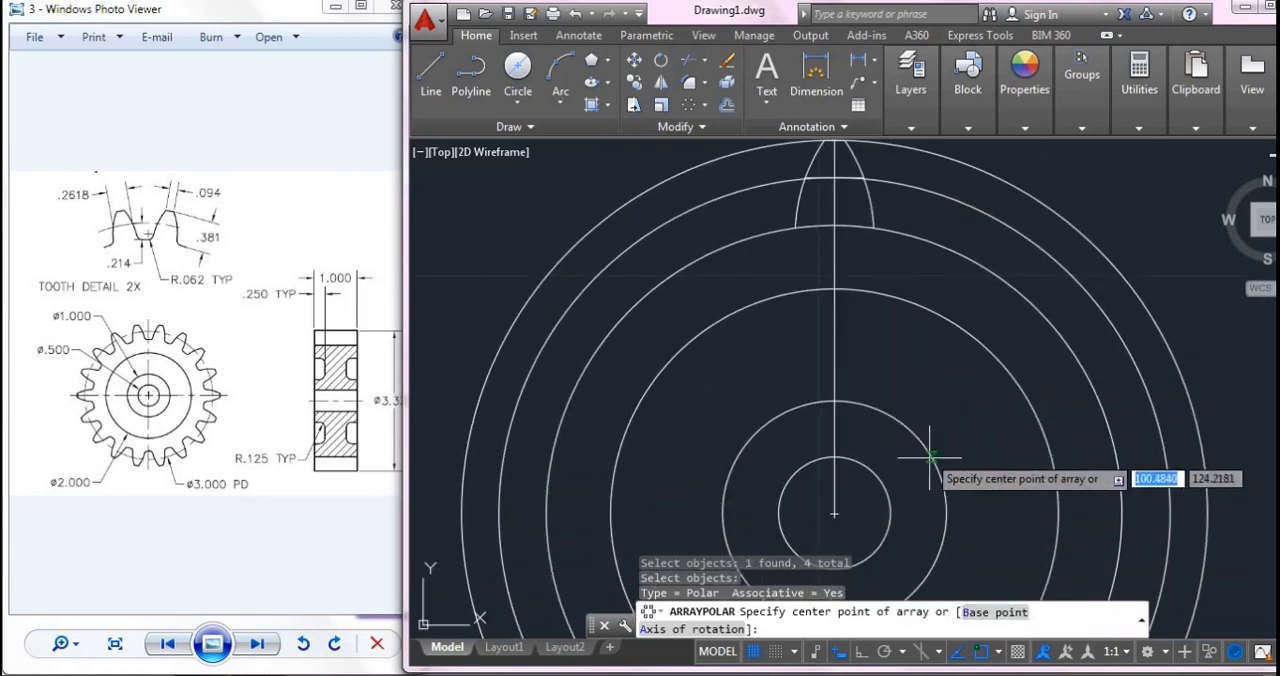
click(834, 514)
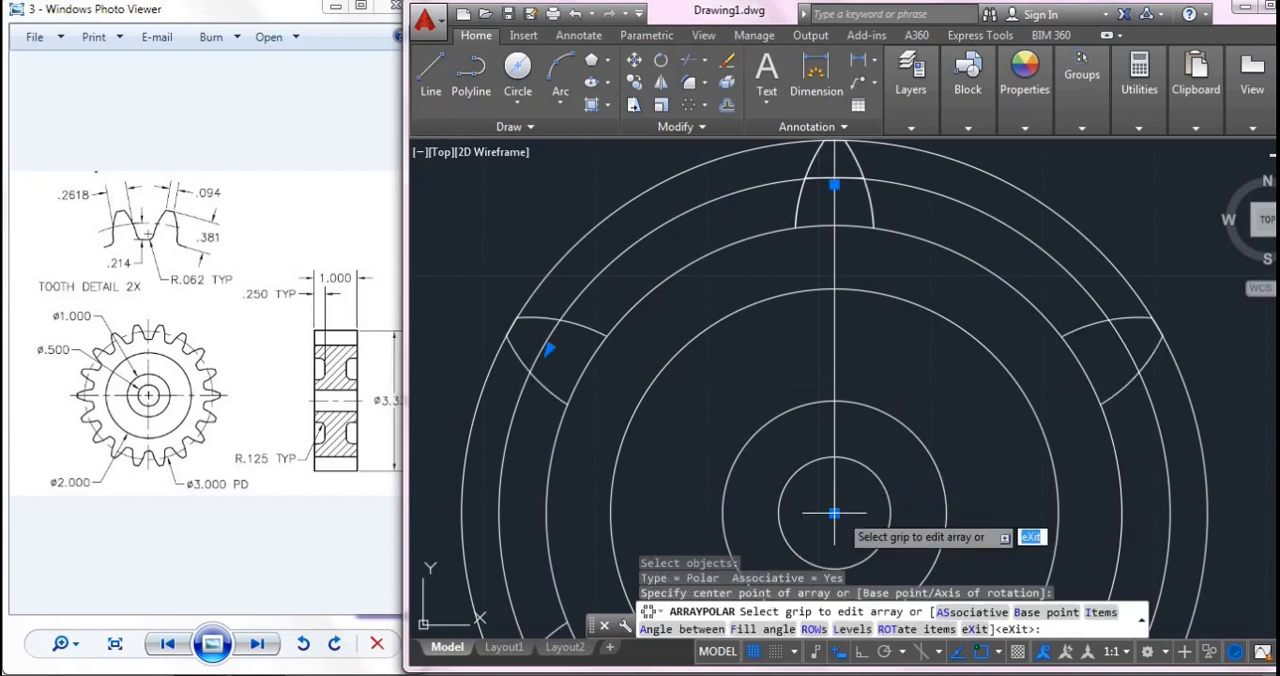
- Set the tooth array to 18 items over the full 360 degrees and finish it
scroll(640, 431, down, 2)
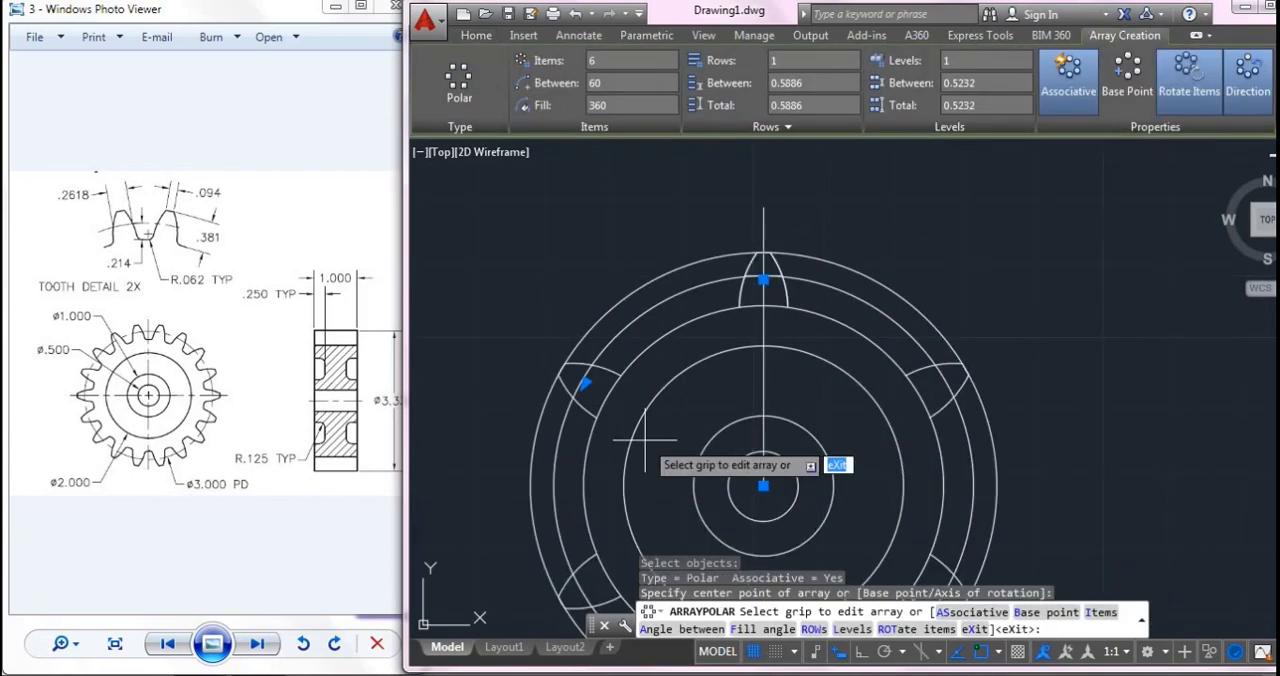
middle_drag(686, 434, 701, 380)
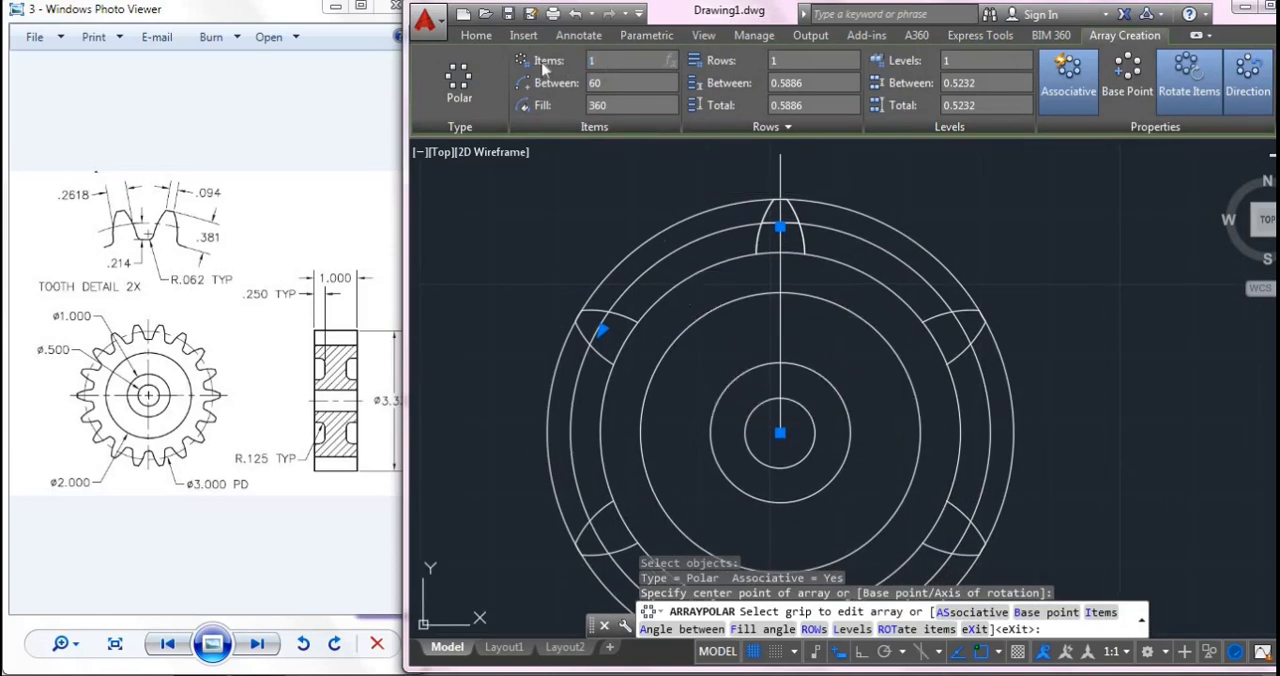
key(Return)
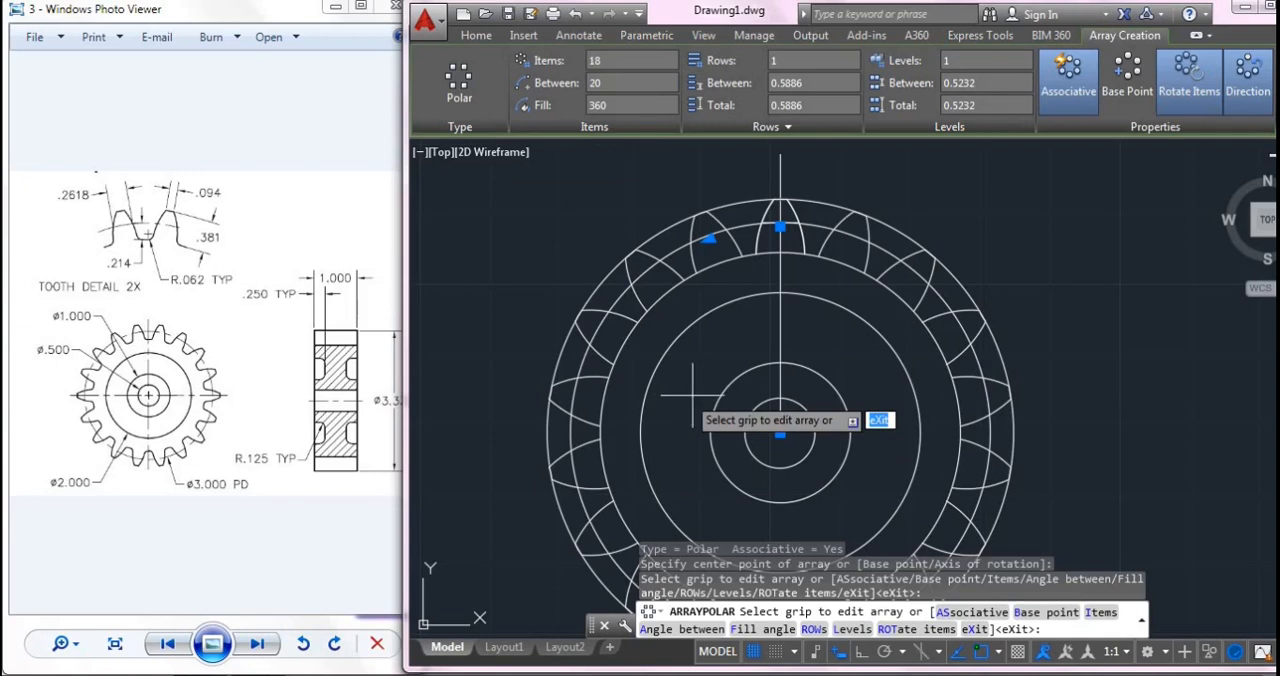
key(Return)
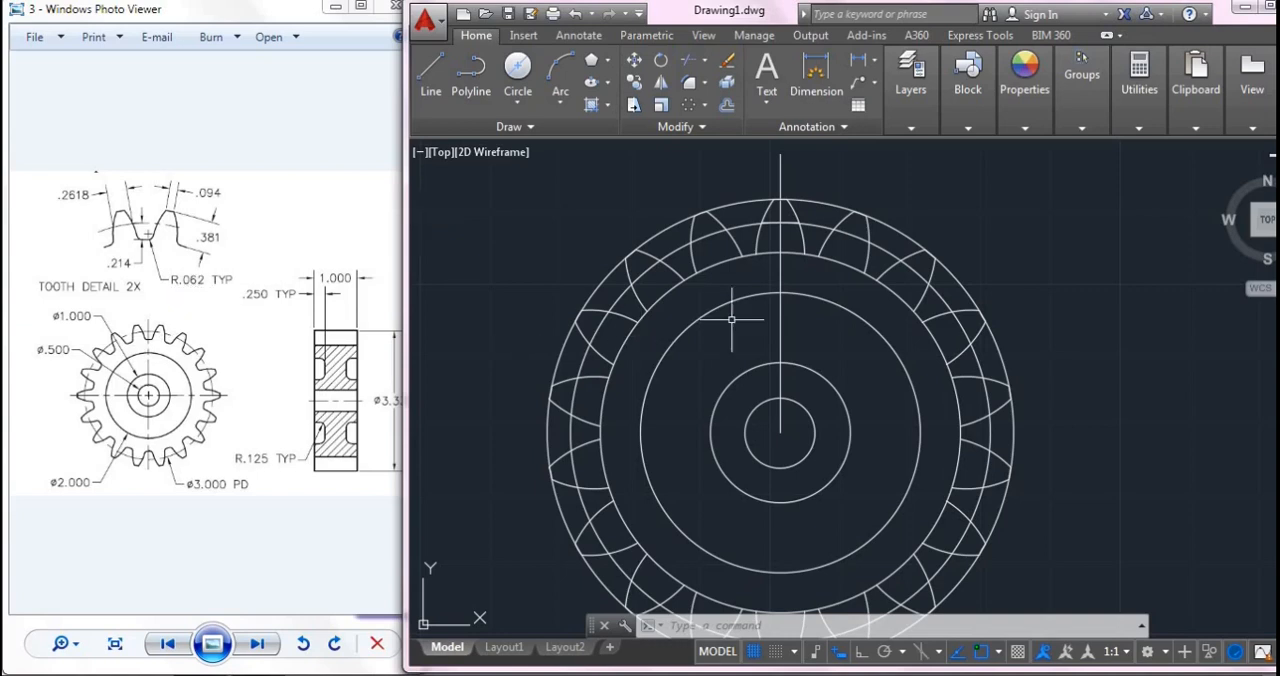
- Try to fillet the arrayed top tooth's right flank with the root circle at a radius of 0.062
scroll(803, 272, up, 4)
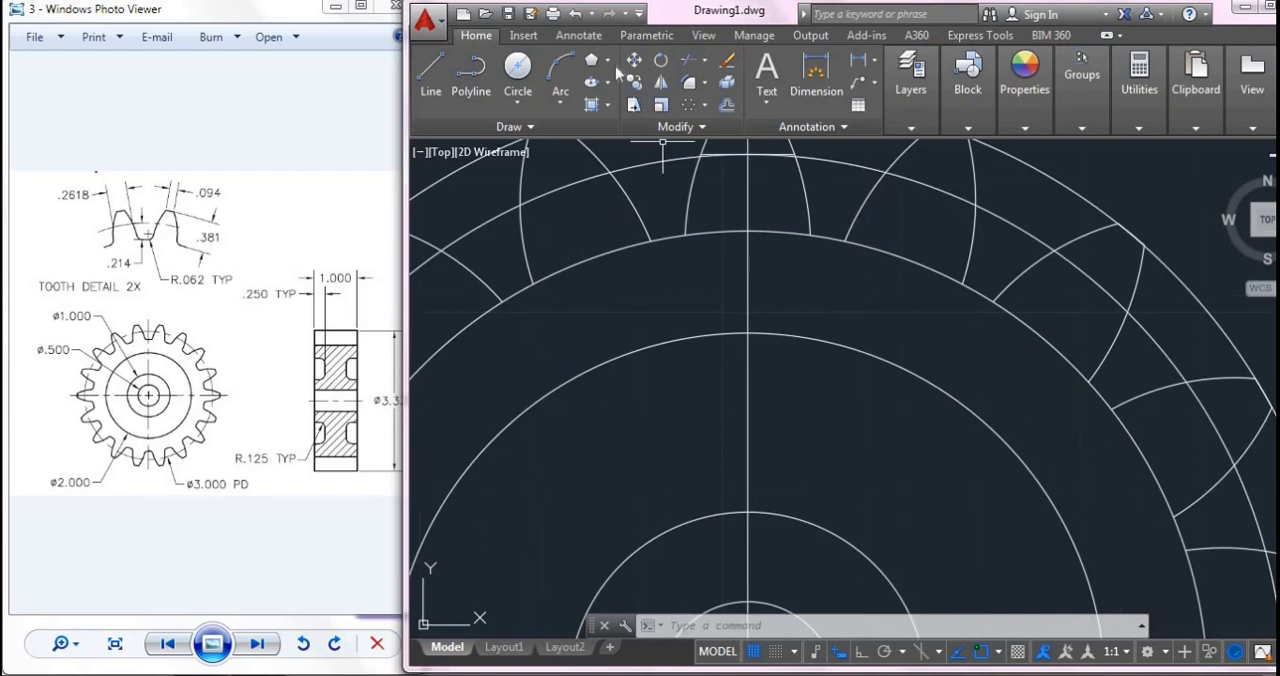
click(689, 83)
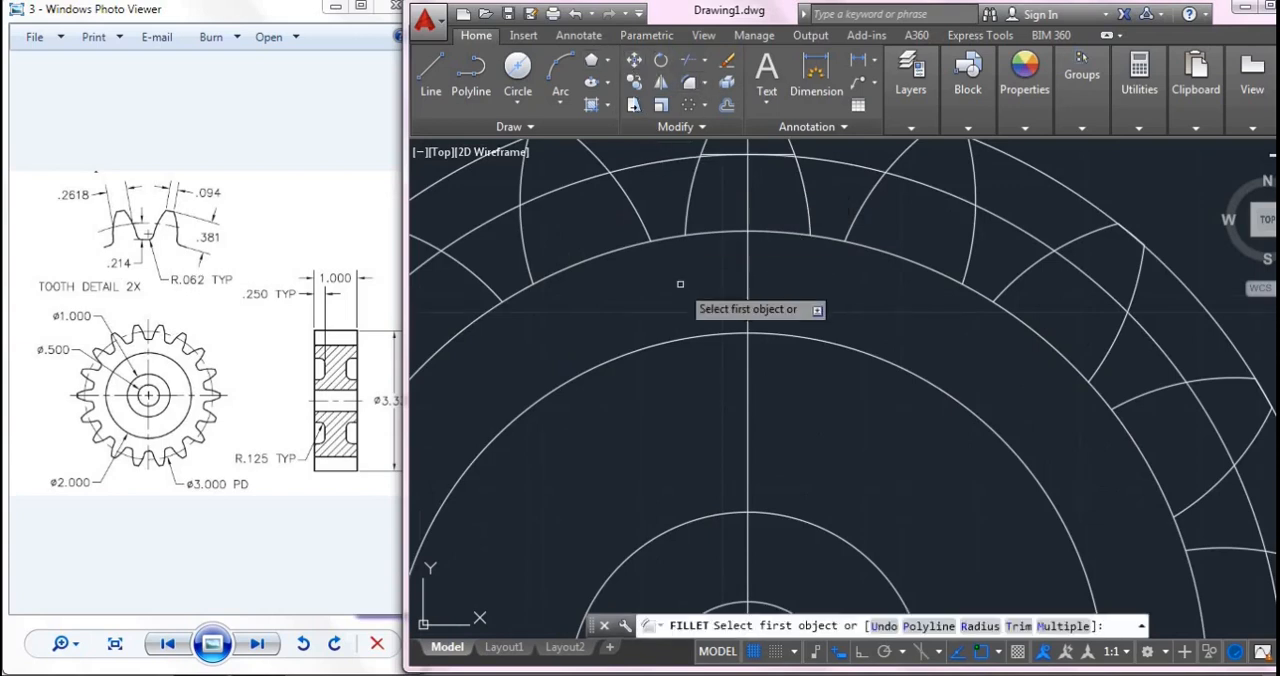
click(982, 626)
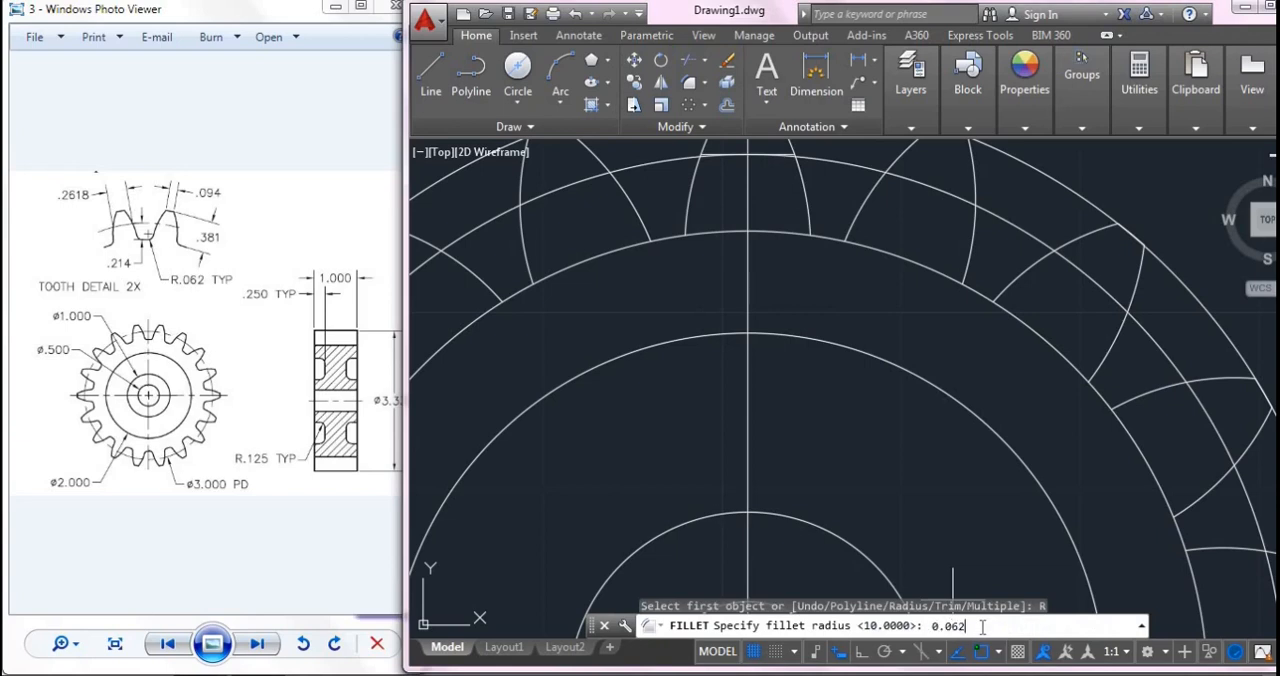
key(Return)
click(809, 212)
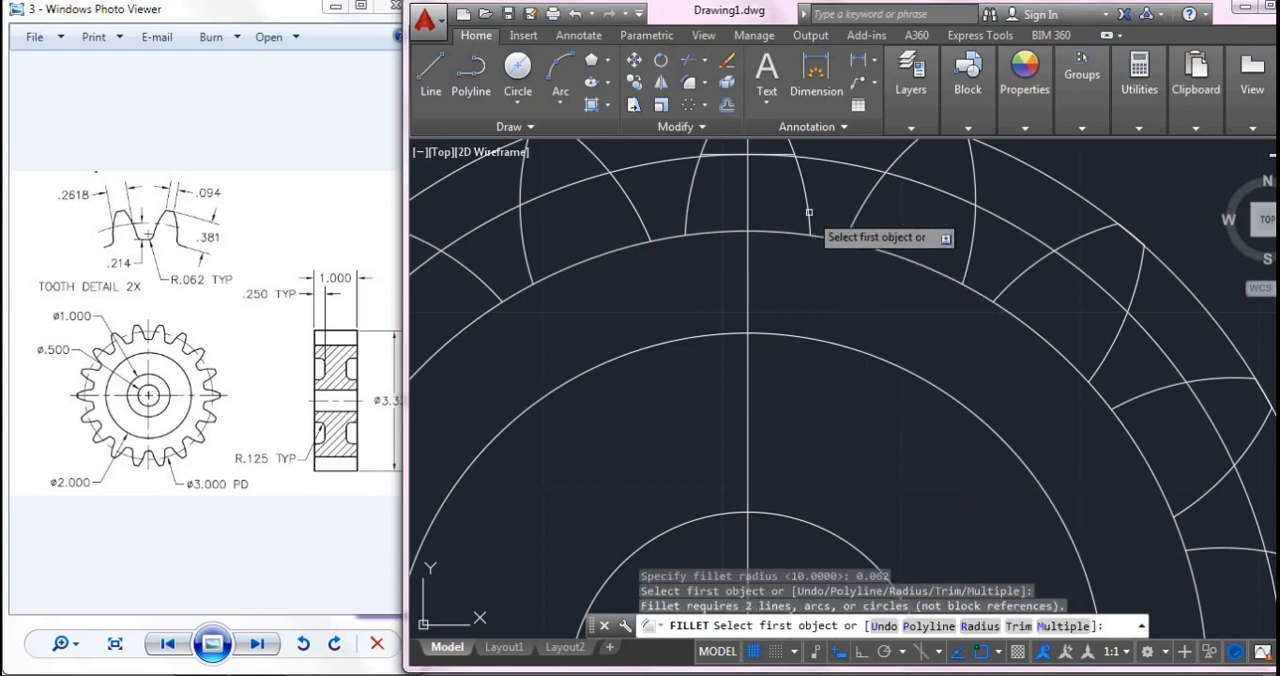
click(813, 230)
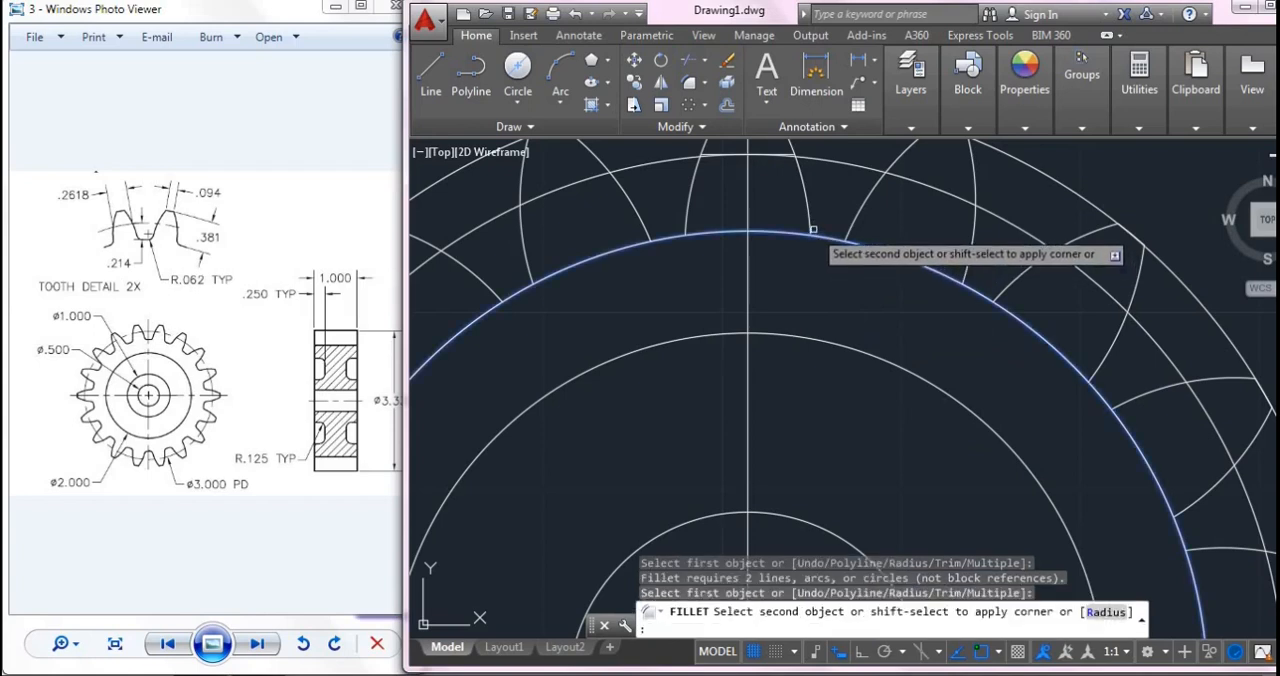
click(813, 229)
key(Escape)
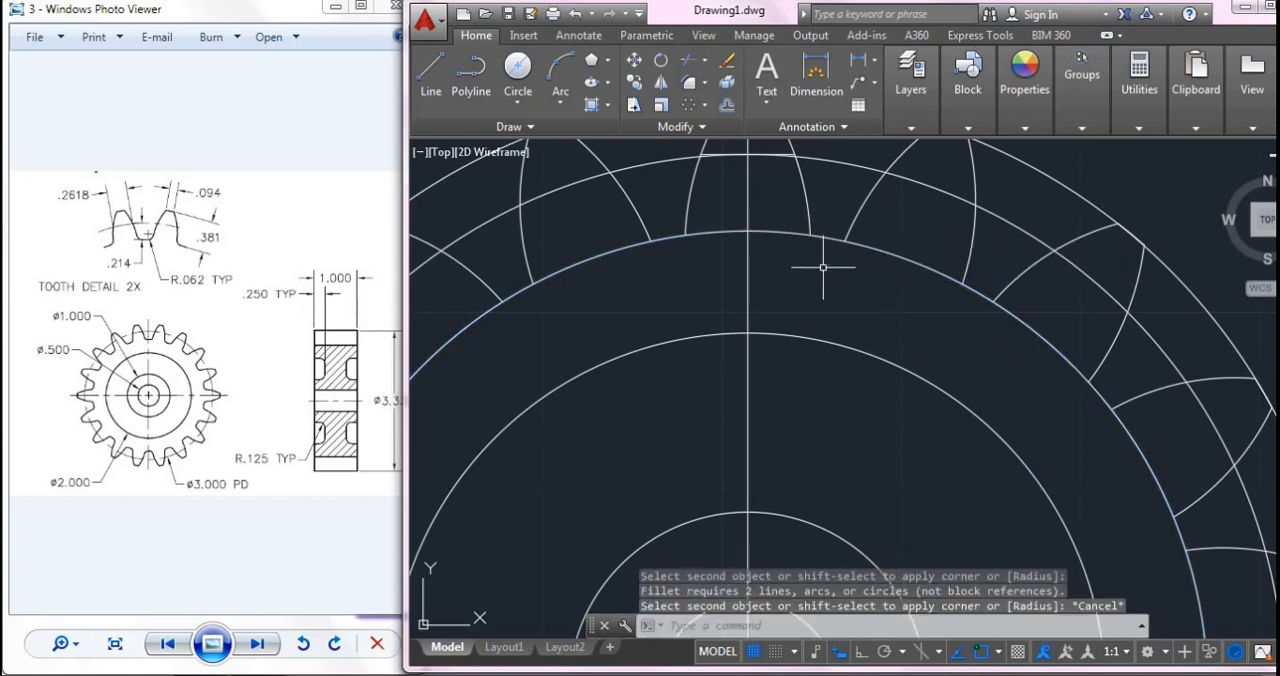
- Examine the reference image's tooth detail and gear front view for the tooth root rounding, and compare it with the drawn gear
scroll(829, 271, down, 2)
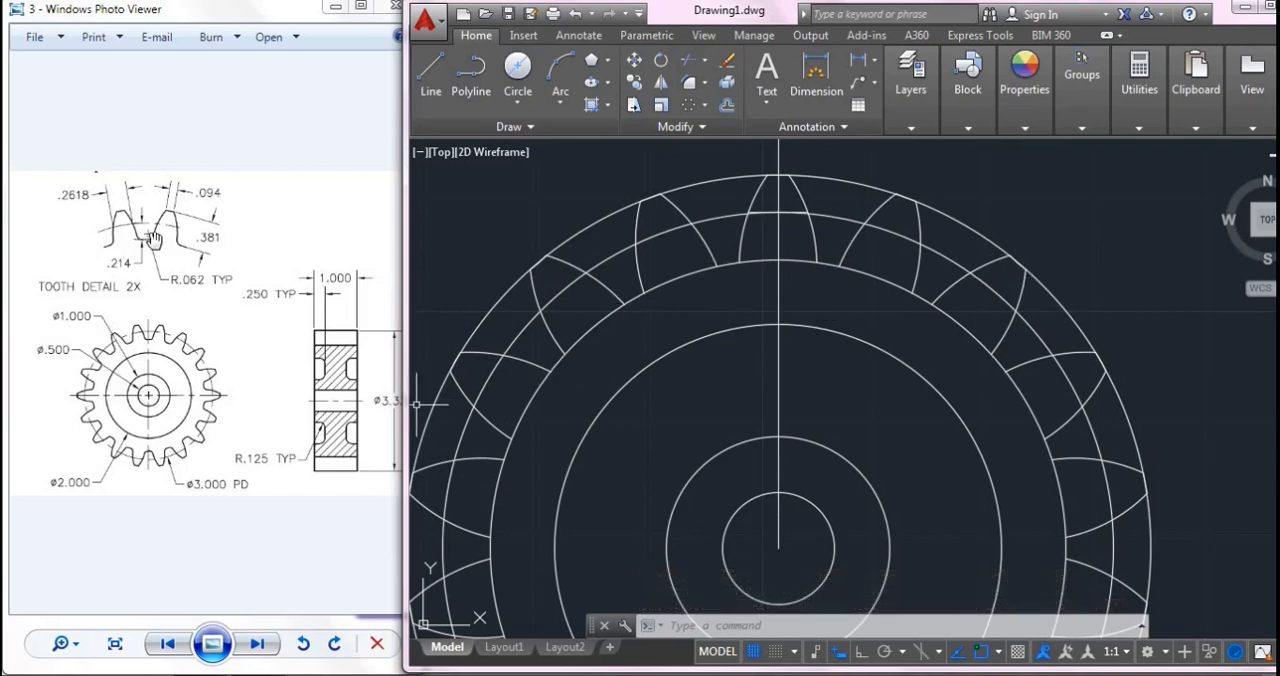
scroll(216, 362, up, 2)
click(216, 362)
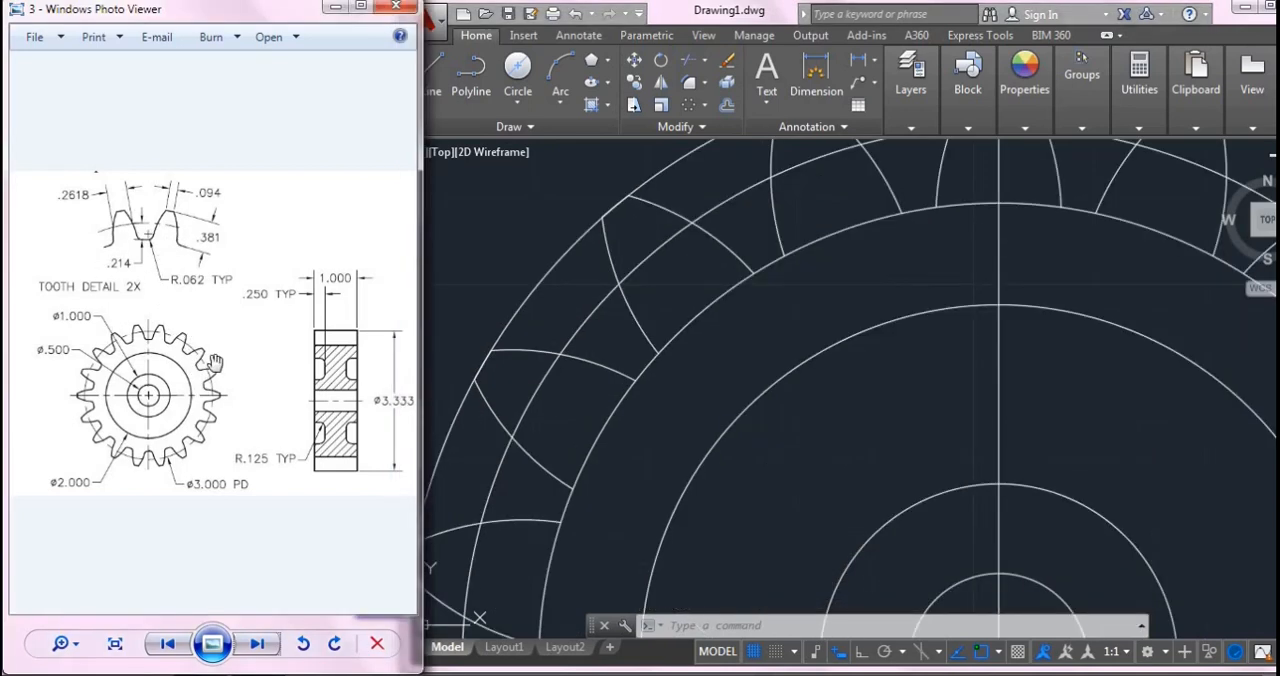
scroll(190, 378, up, 3)
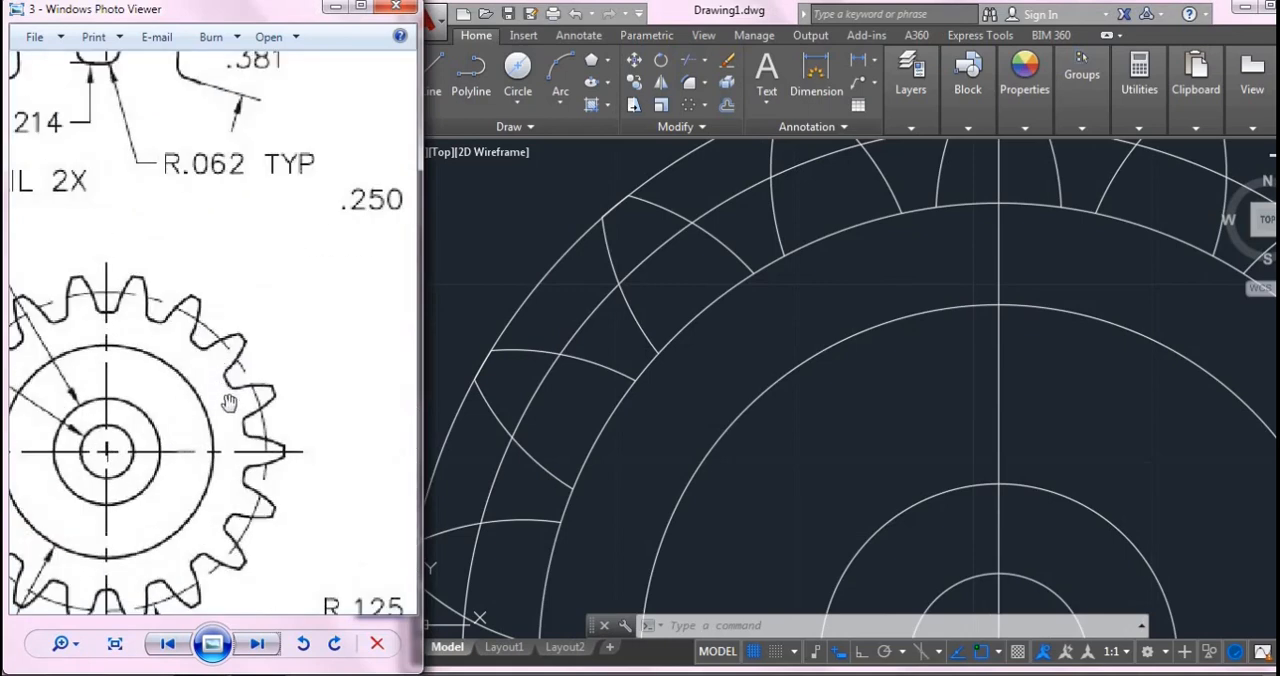
scroll(314, 481, down, 4)
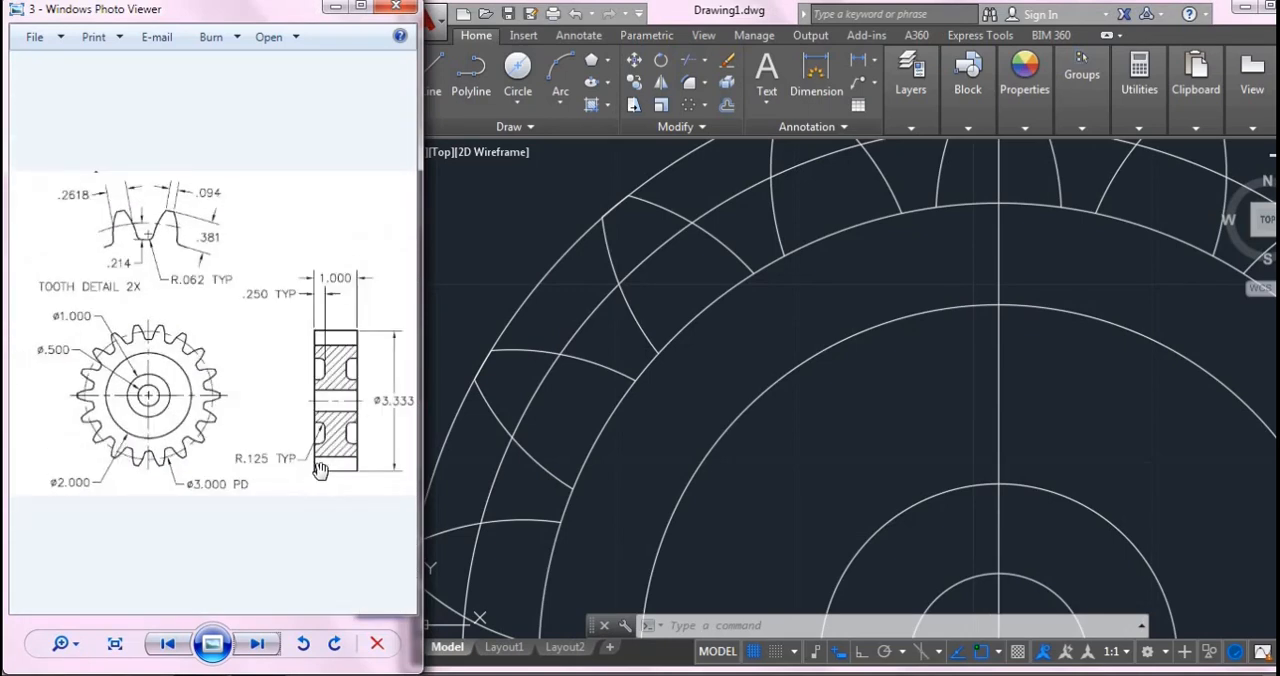
click(1137, 365)
scroll(1137, 365, down, 5)
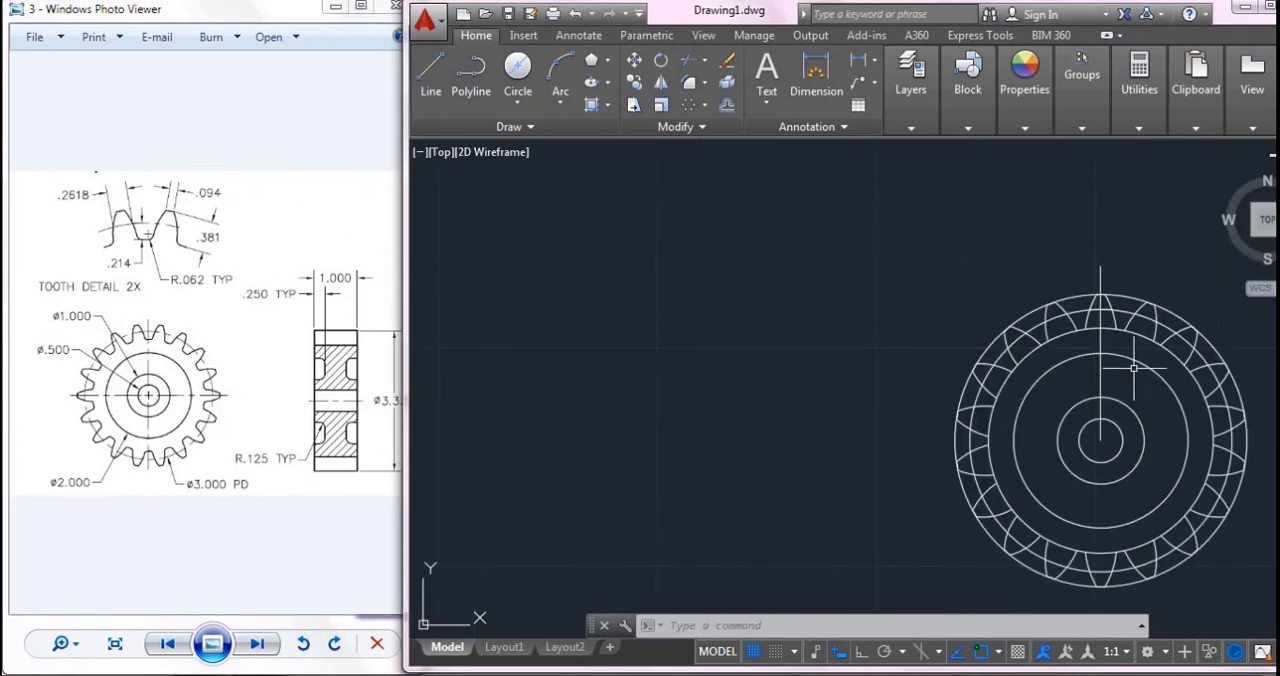
scroll(1132, 368, up, 3)
middle_drag(1131, 374, 946, 346)
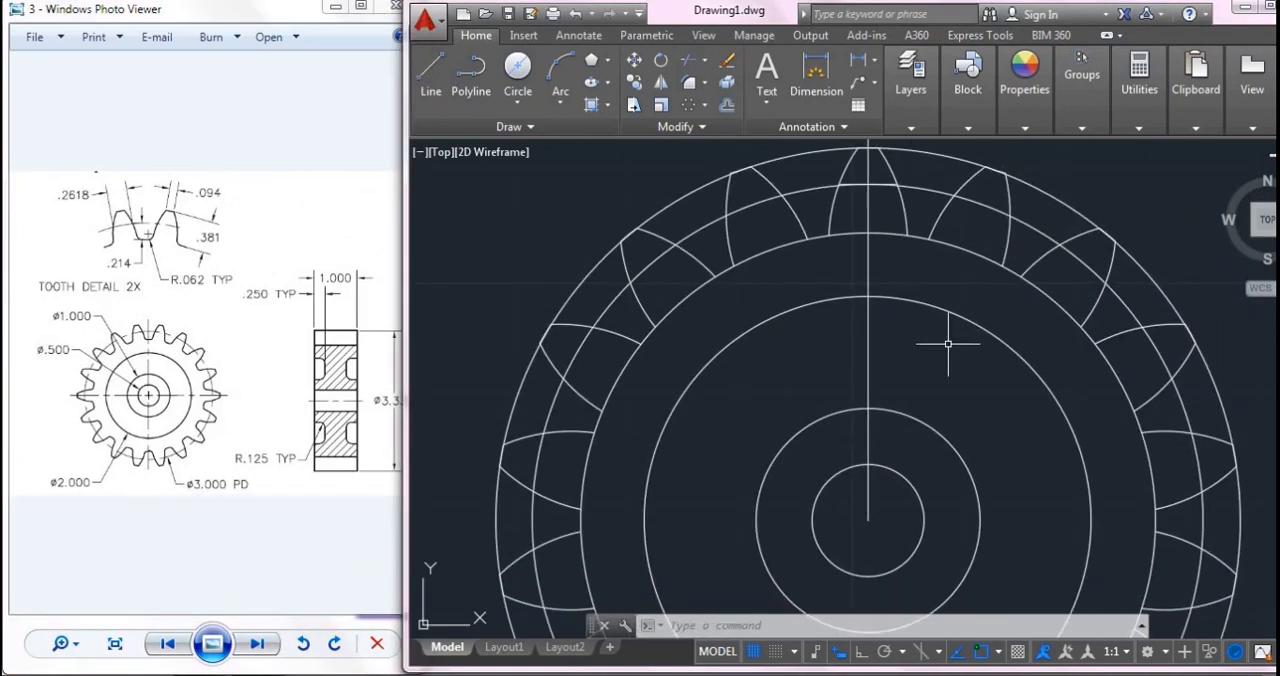
- Undo the fillet attempt and the polar array of the teeth
scroll(948, 344, up, 3)
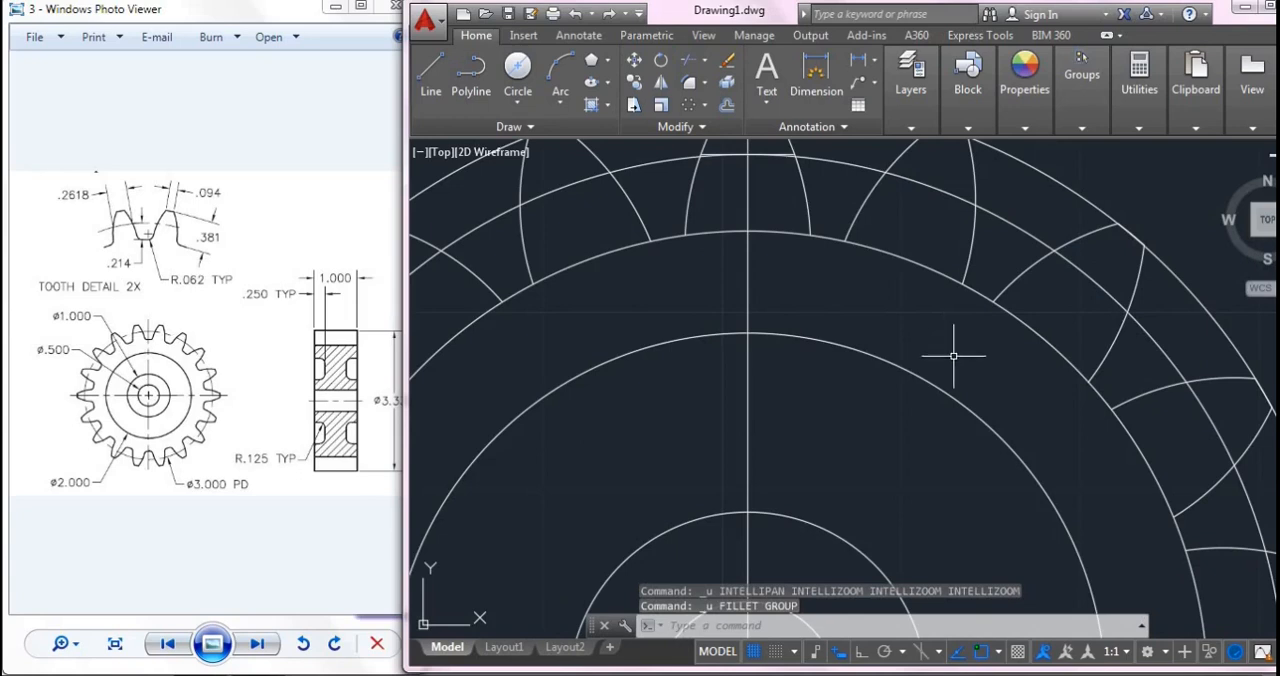
scroll(955, 357, down, 3)
key(ctrl+z)
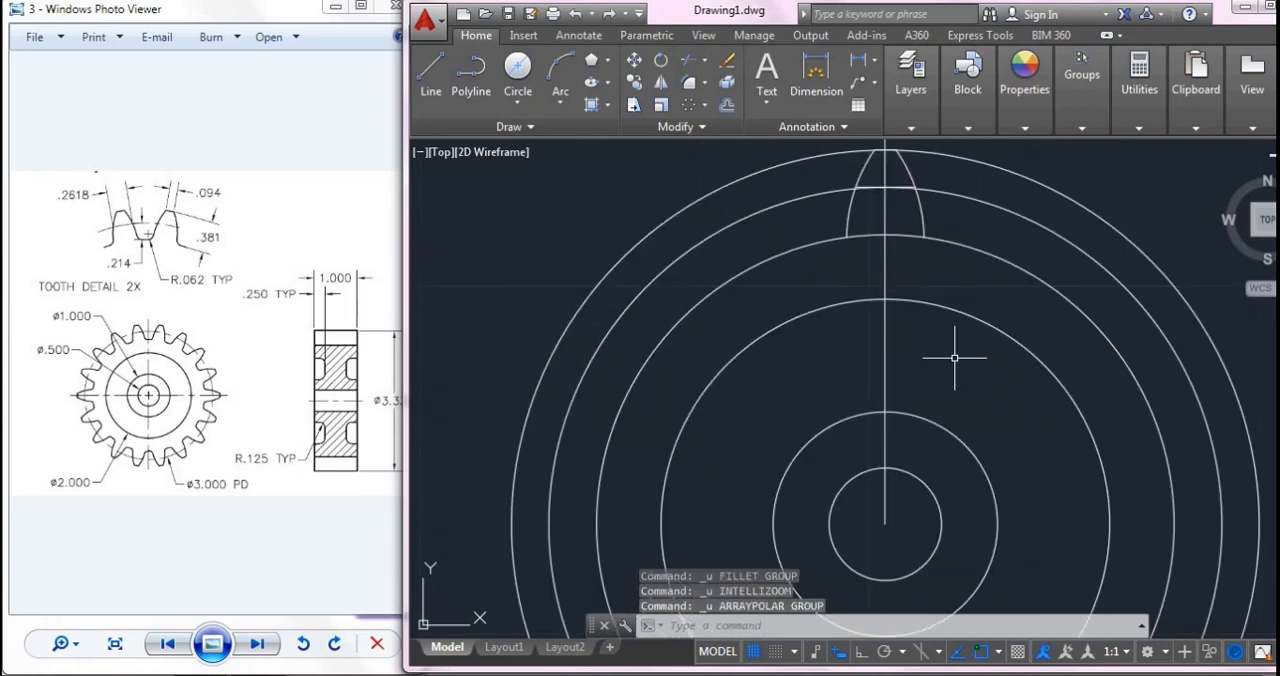
- Fillet the corner between the top tooth's right flank and the root circle with a radius of 0.062
click(688, 84)
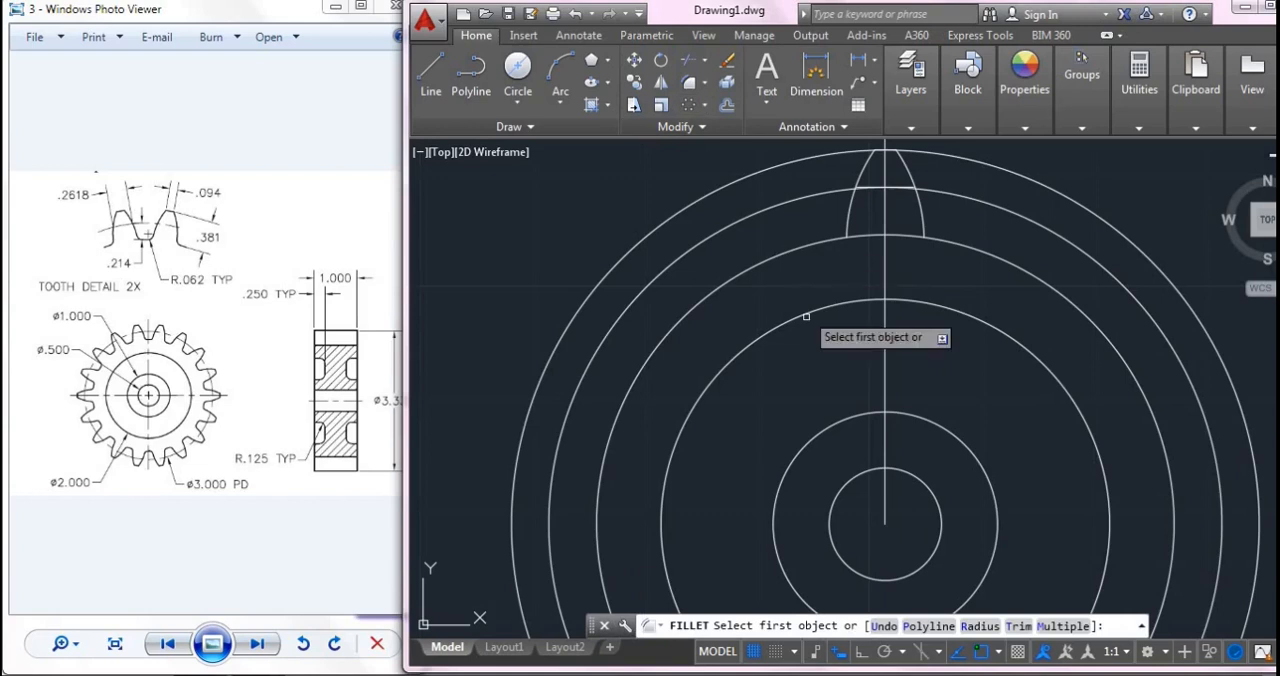
click(979, 626)
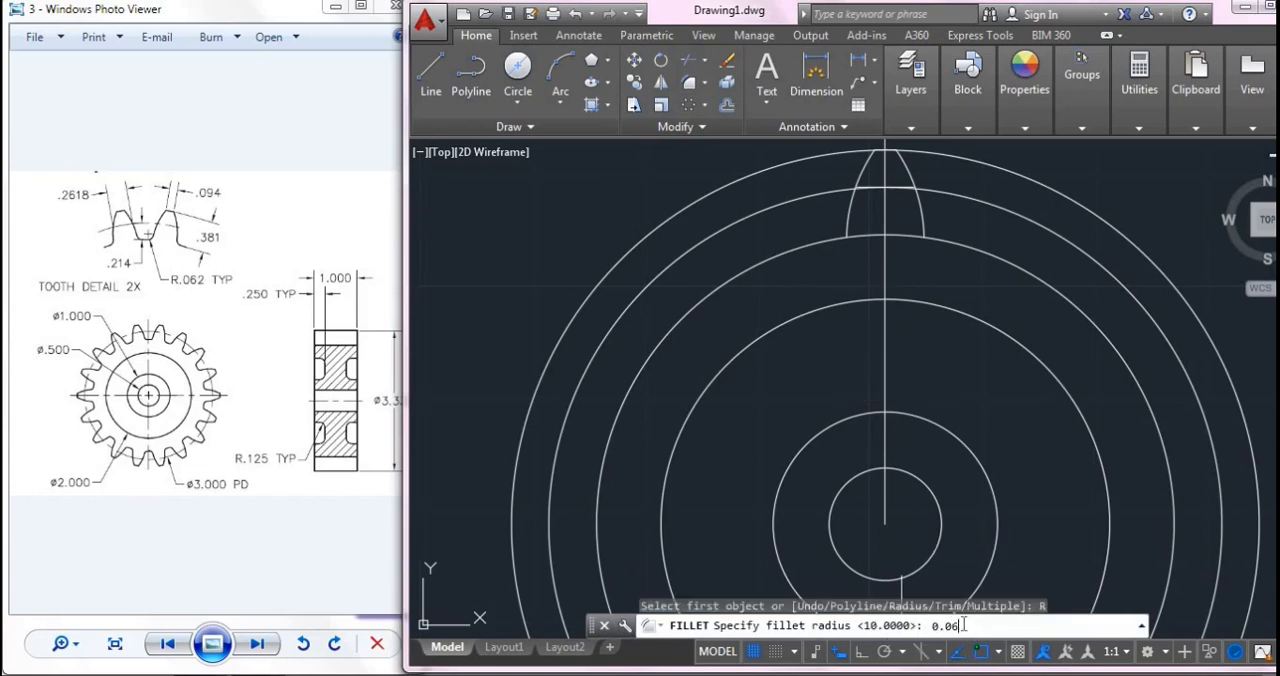
text(0.062)
key(Return)
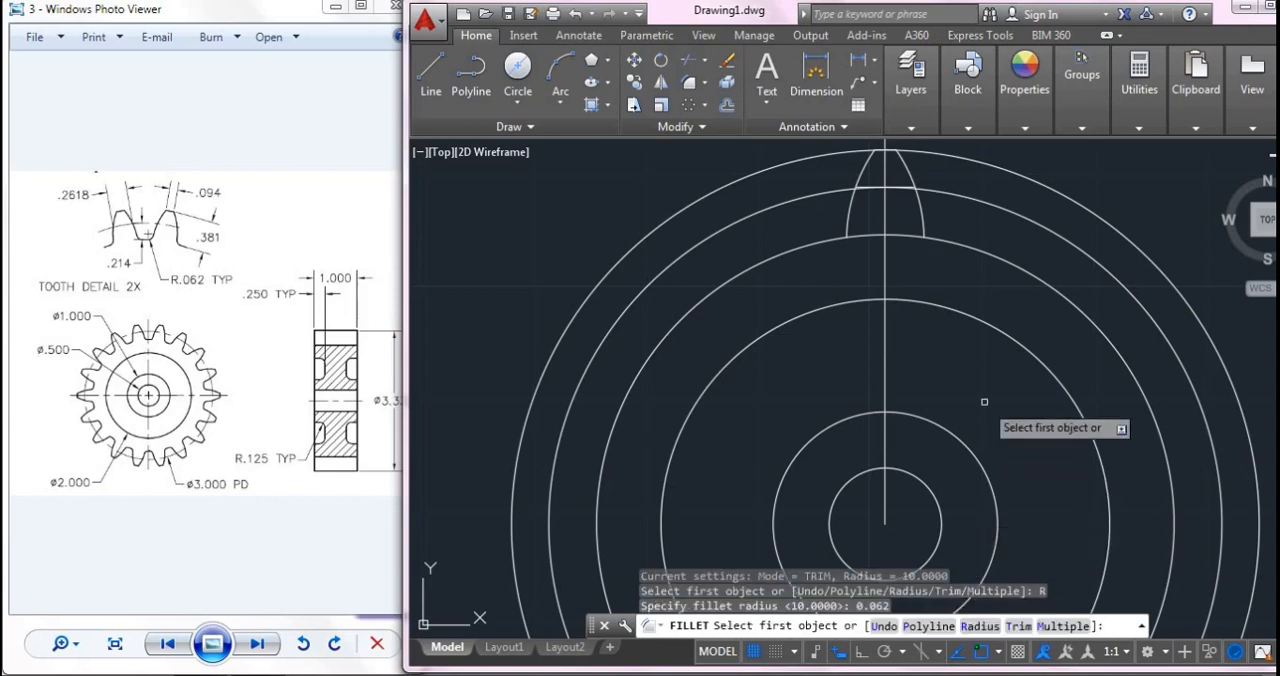
scroll(1006, 428, up, 2)
scroll(875, 219, up, 1)
middle_drag(875, 219, 877, 267)
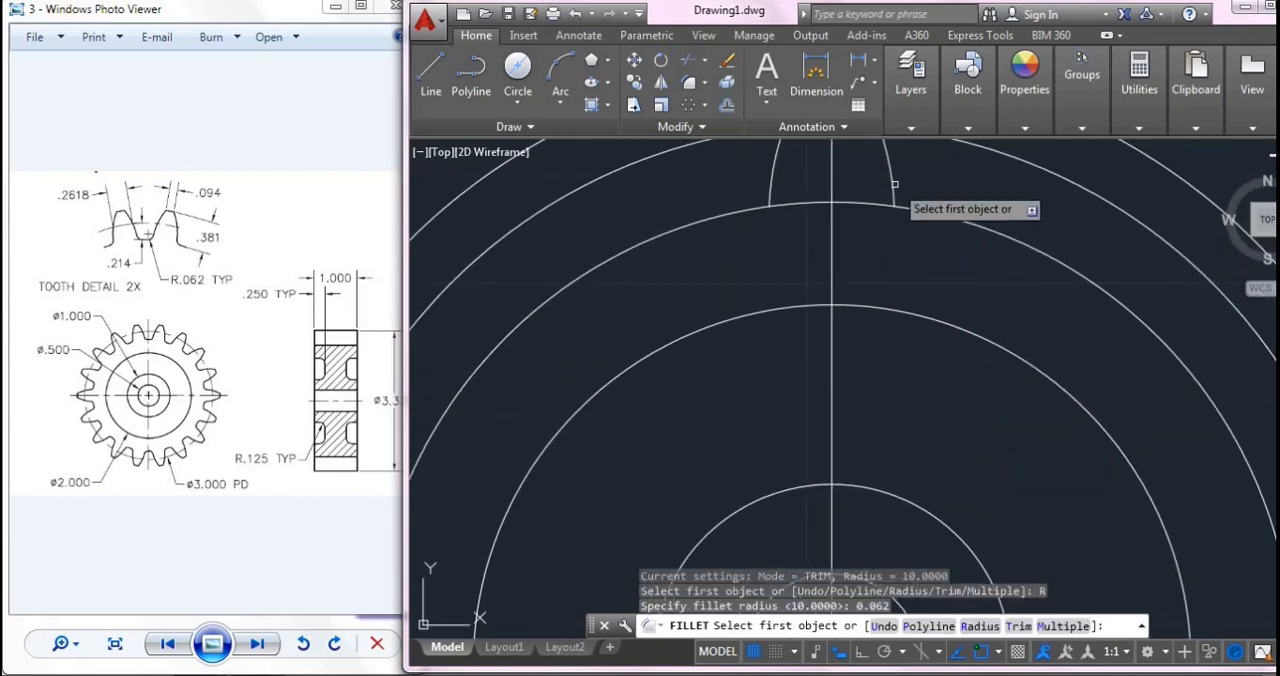
click(890, 206)
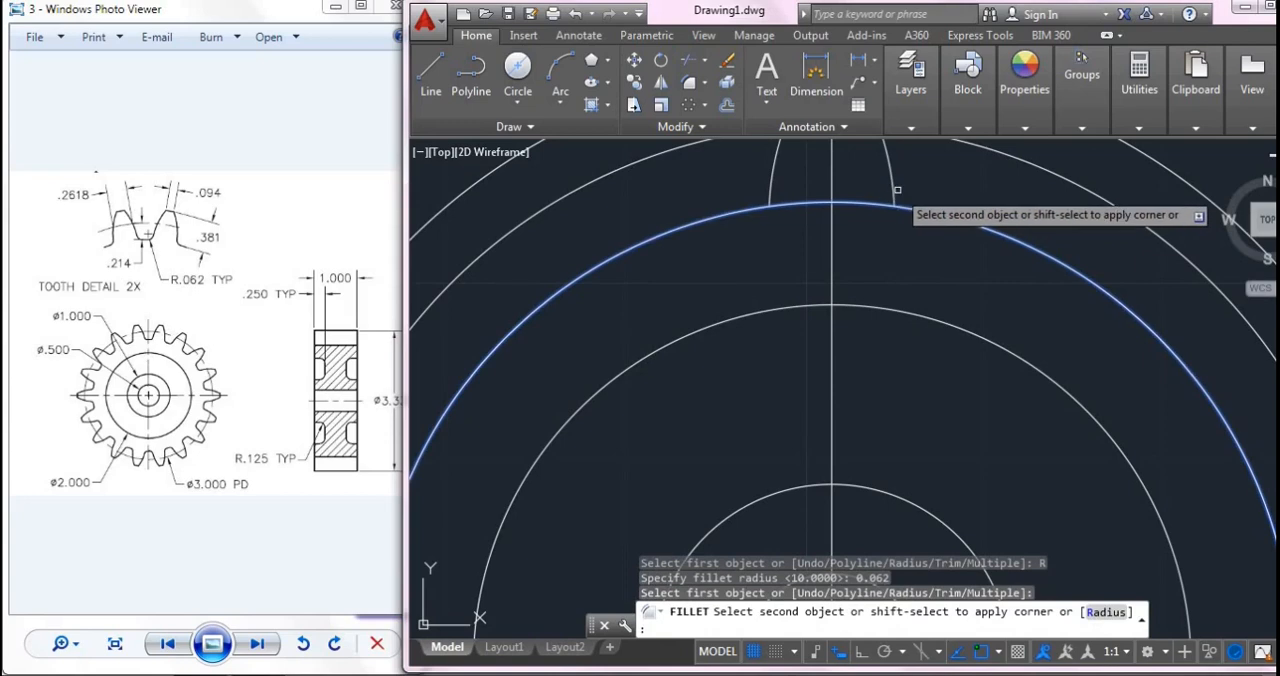
click(892, 197)
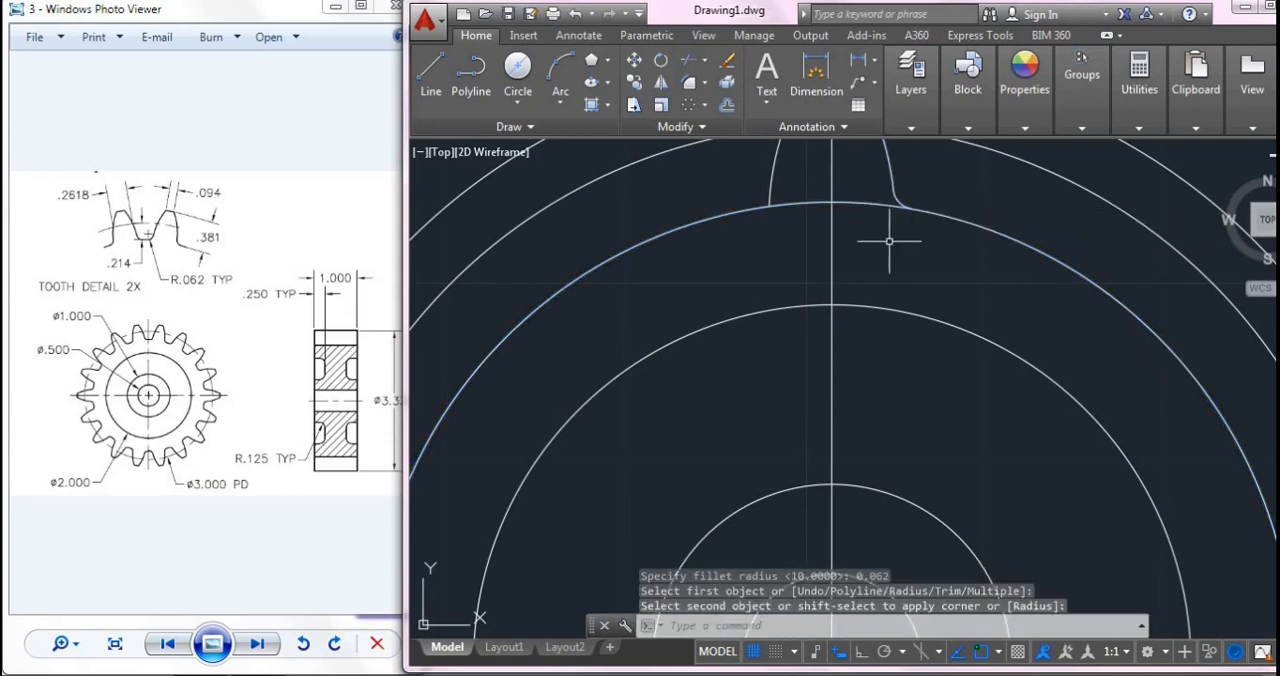
- Fillet the top tooth's left flank with the root circle using the same 0.062 radius
click(766, 206)
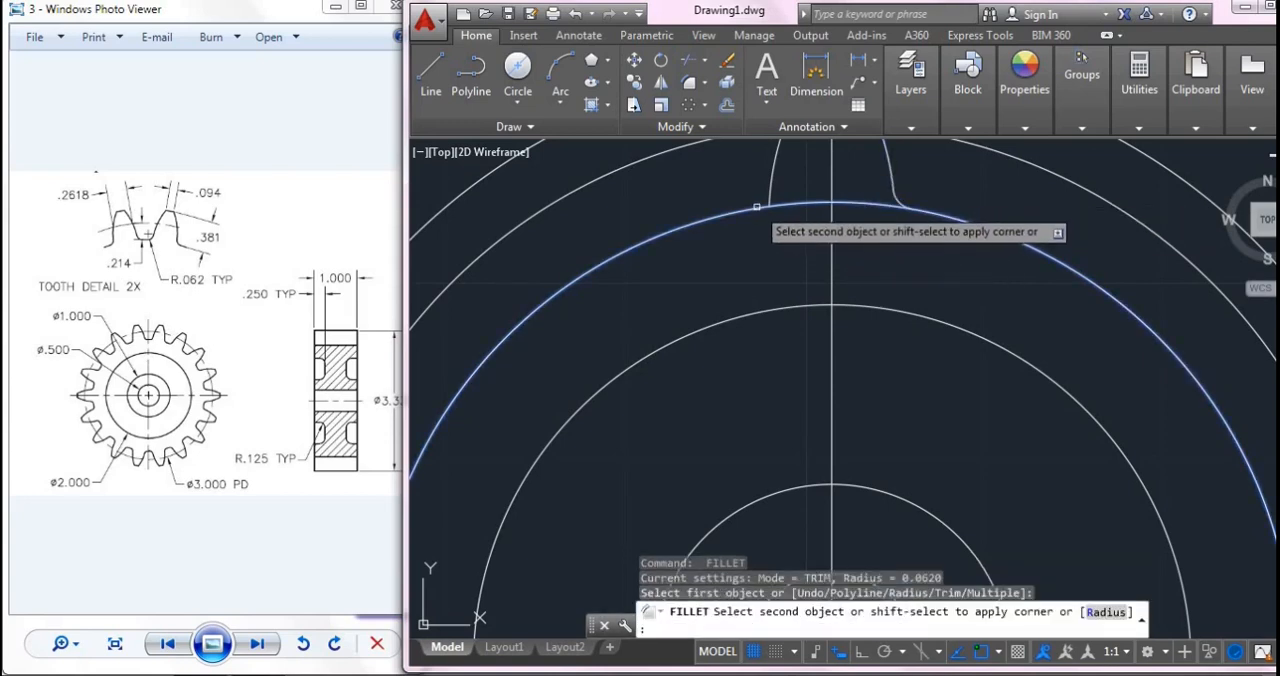
click(770, 194)
middle_drag(766, 194, 781, 349)
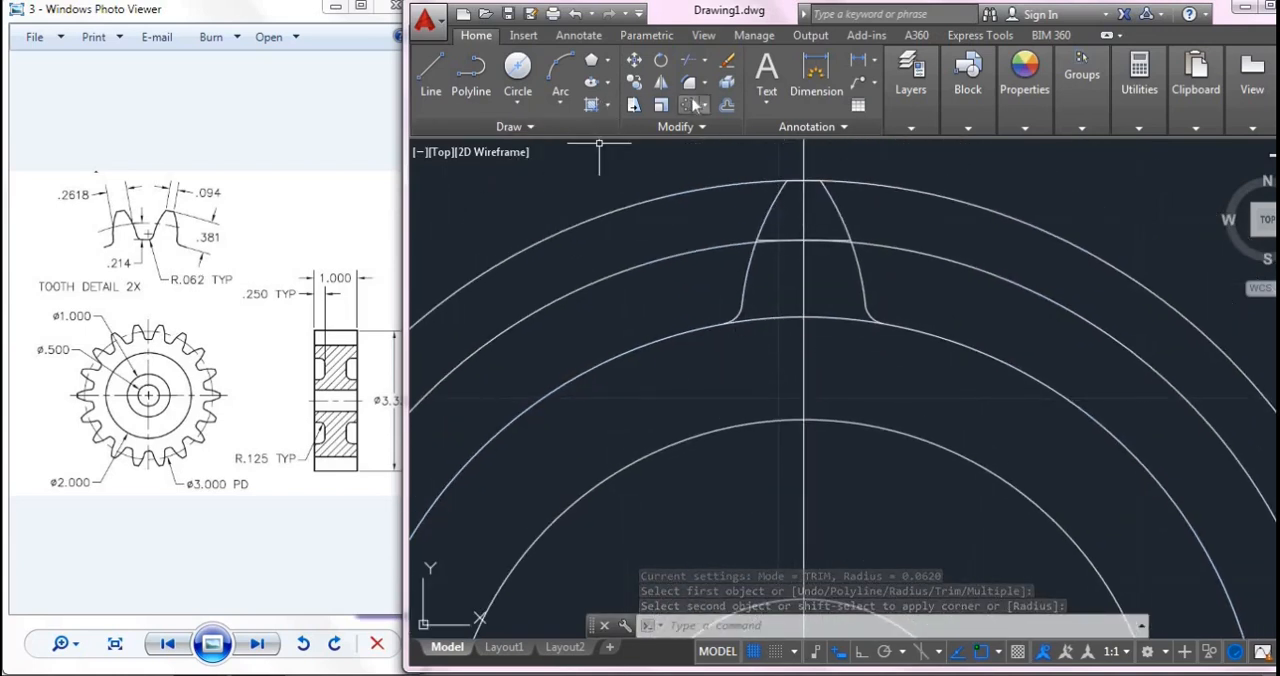
- Start a polar array of the top tooth's two flanks, two root fillets and both halves of its tip line
click(690, 105)
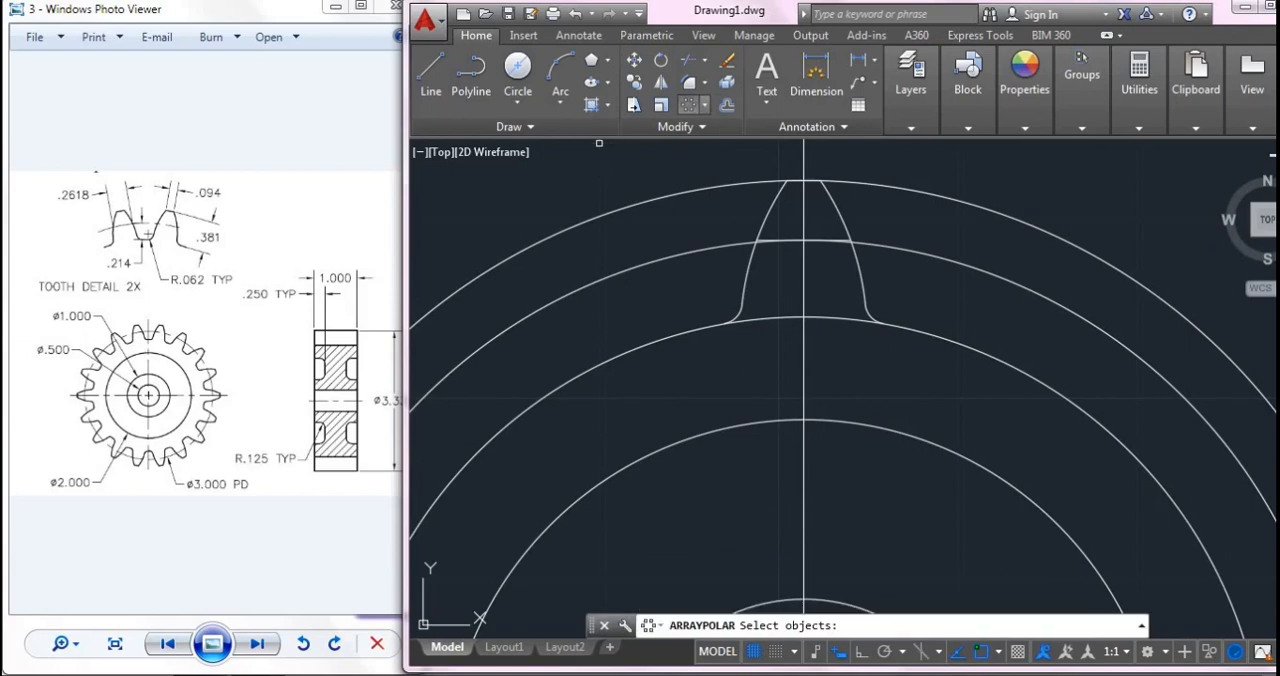
click(734, 316)
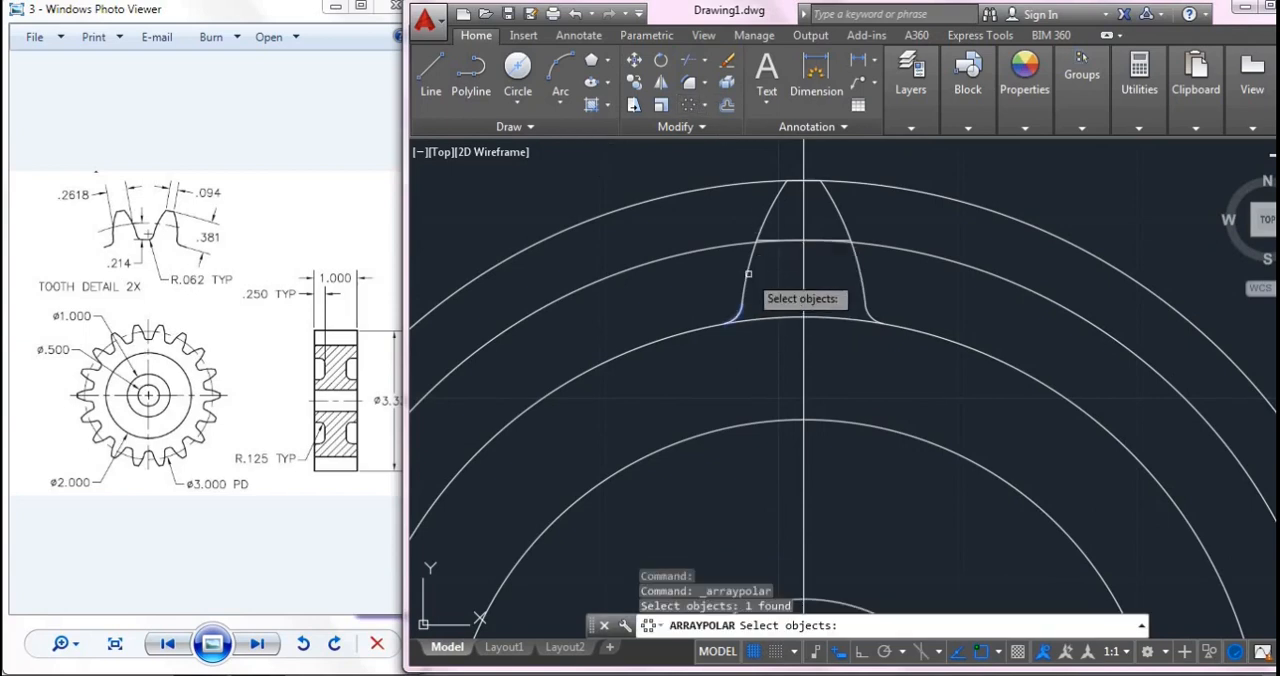
click(750, 272)
click(858, 293)
click(864, 311)
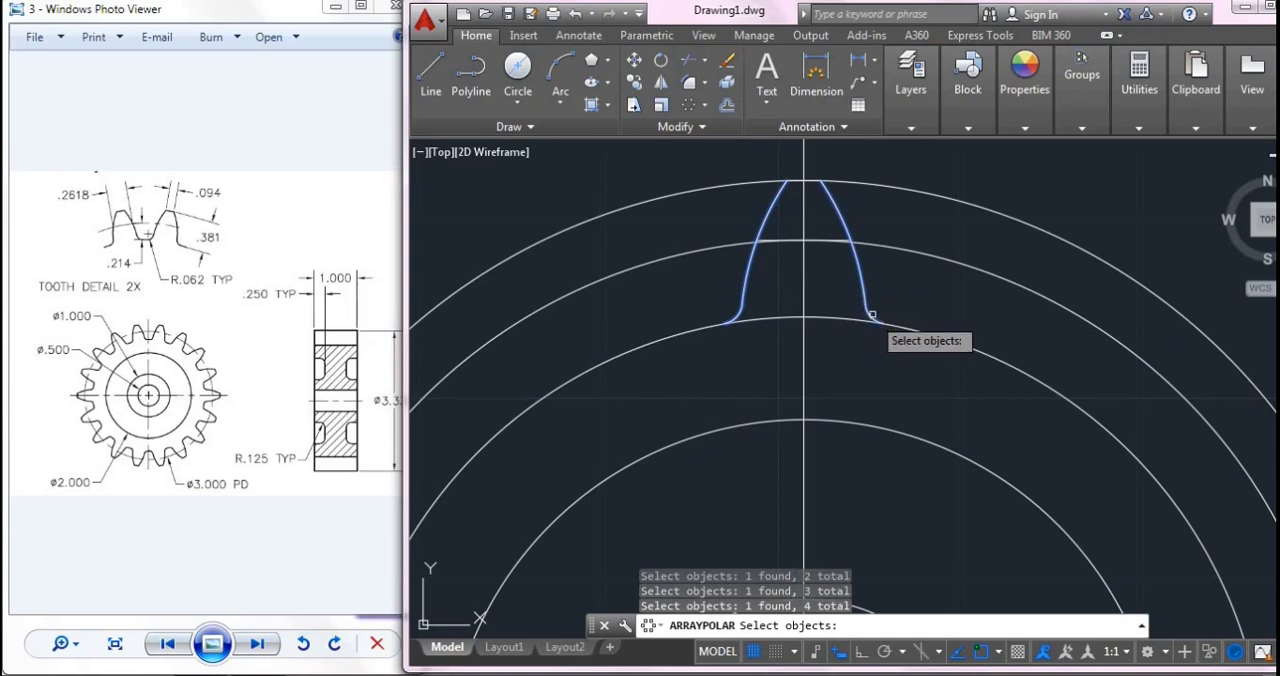
scroll(812, 178, up, 10)
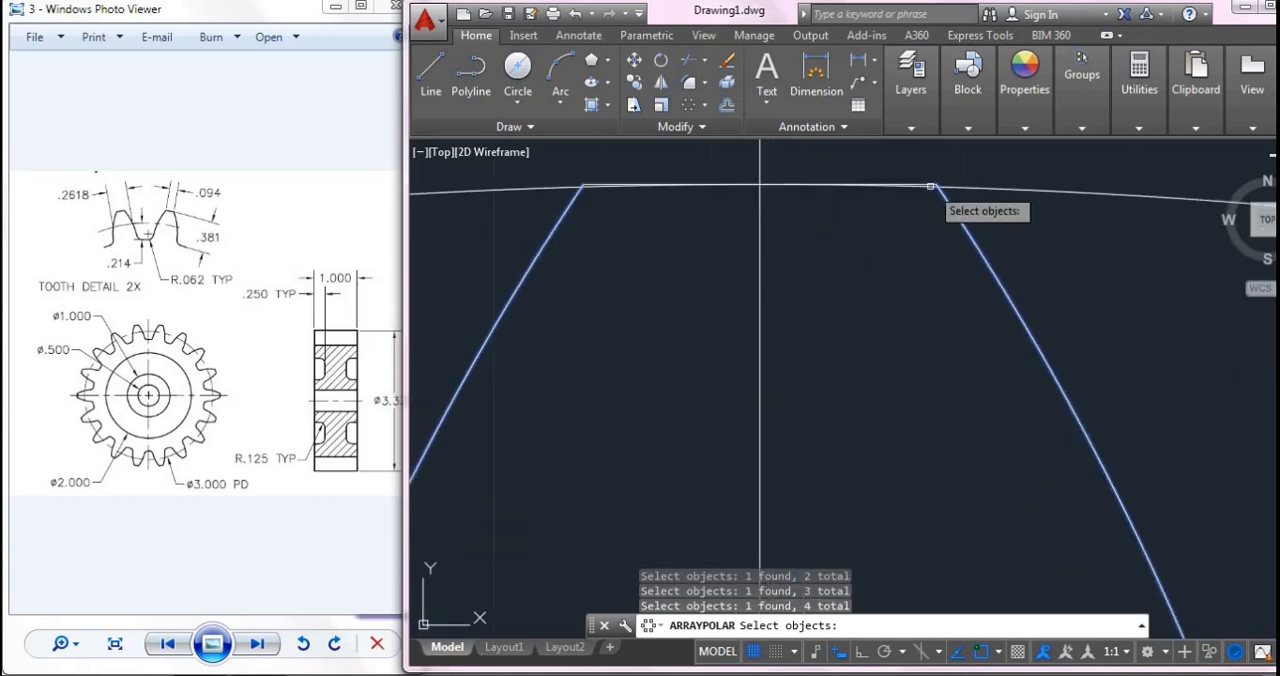
click(930, 185)
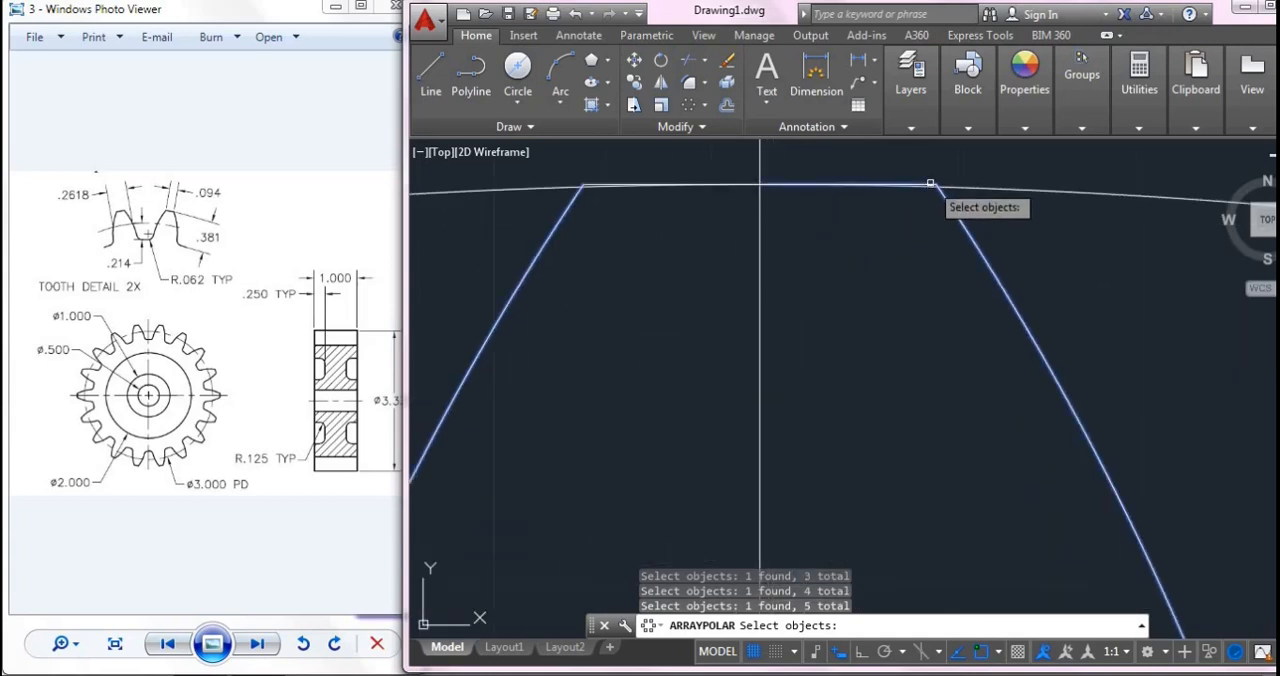
click(590, 183)
scroll(877, 400, down, 10)
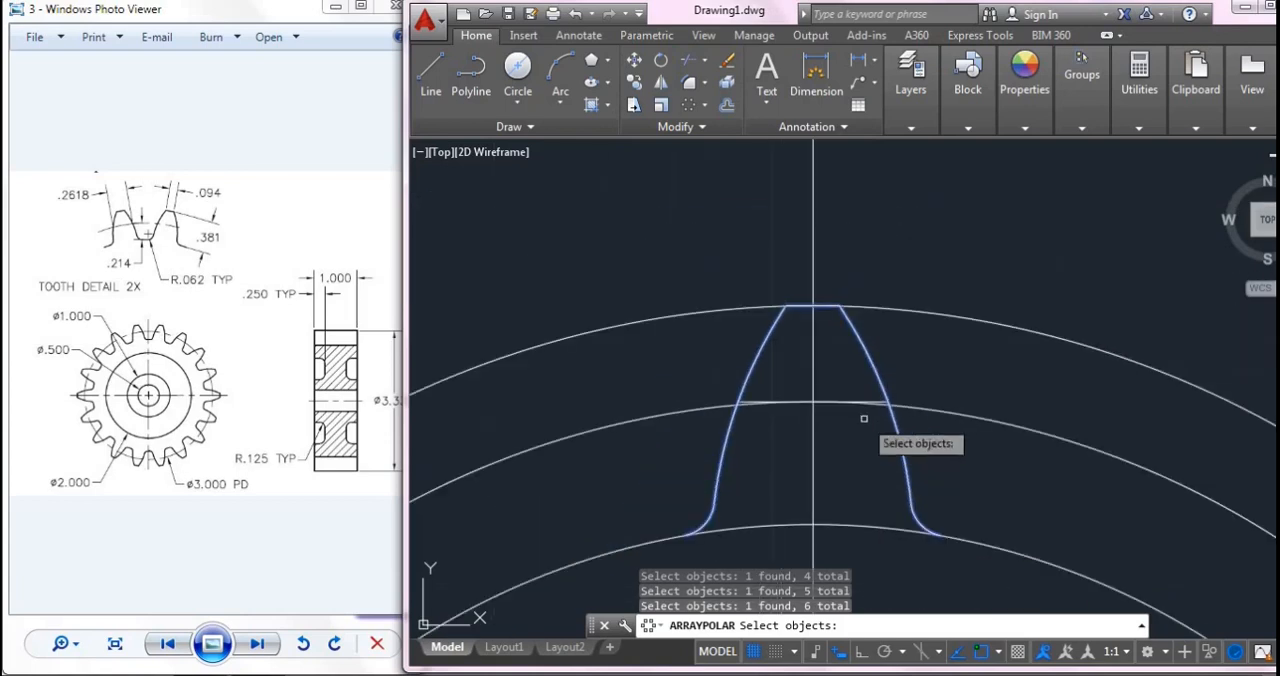
key(Return)
- Centre the polar array on the gear's centre, set it to 18 items and finish it
mouse_move(902, 500)
middle_down()
mouse_move(871, 391)
mouse_move(850, 215)
middle_up()
scroll(851, 218, down, 5)
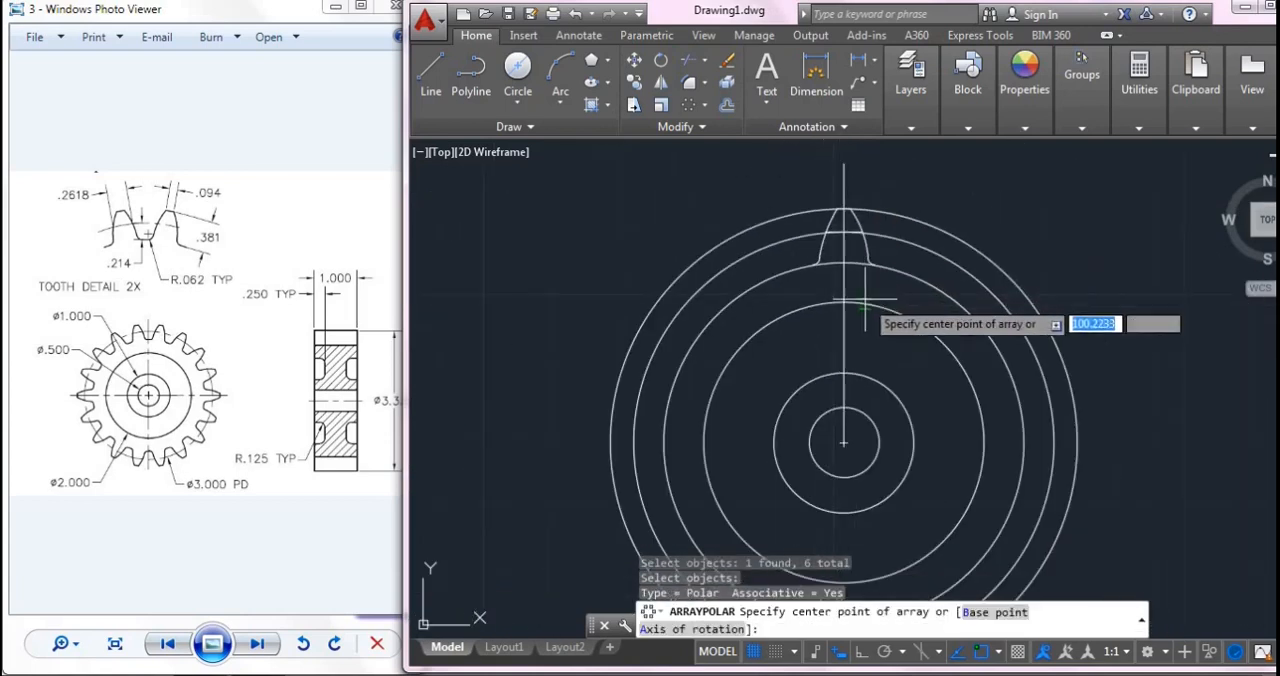
click(852, 428)
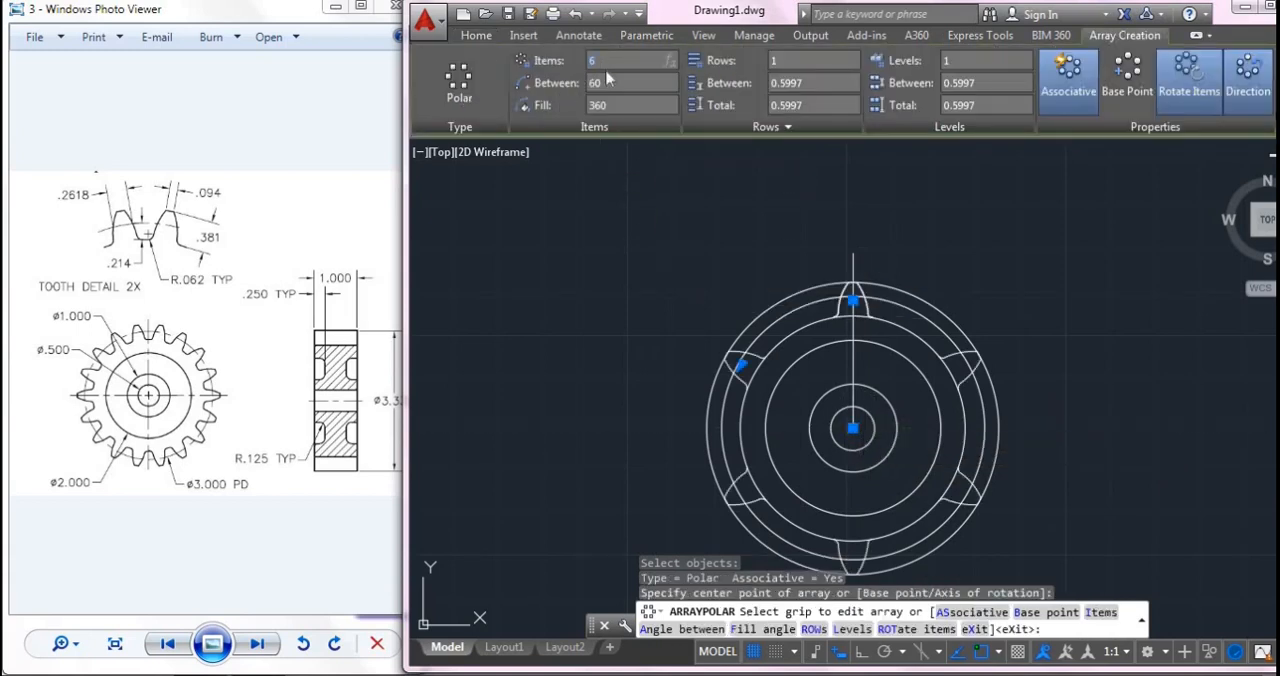
text(18)
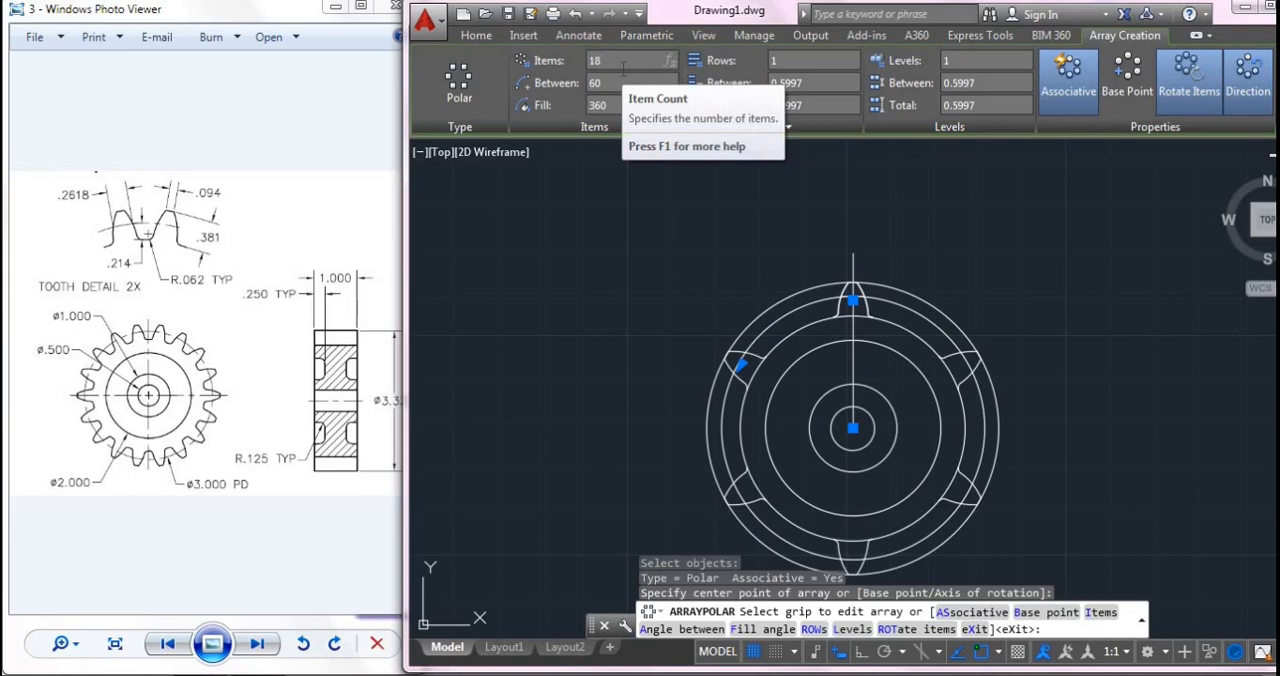
key(Return)
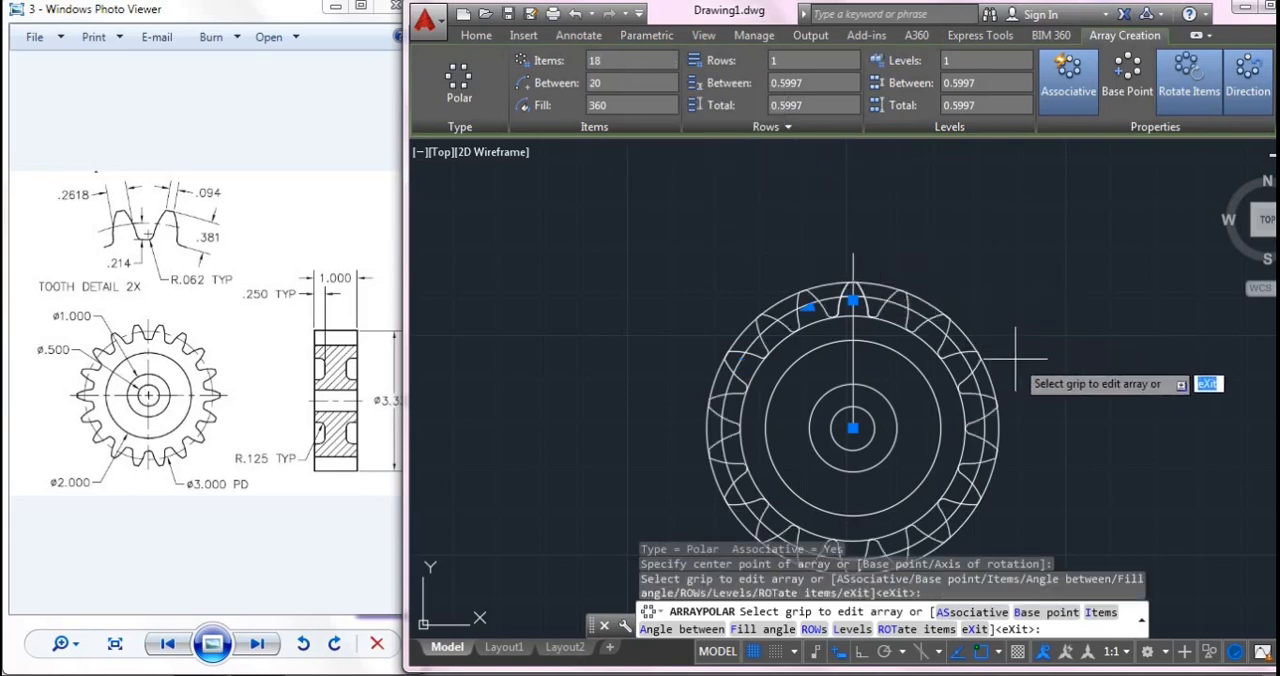
scroll(980, 390, up, 4)
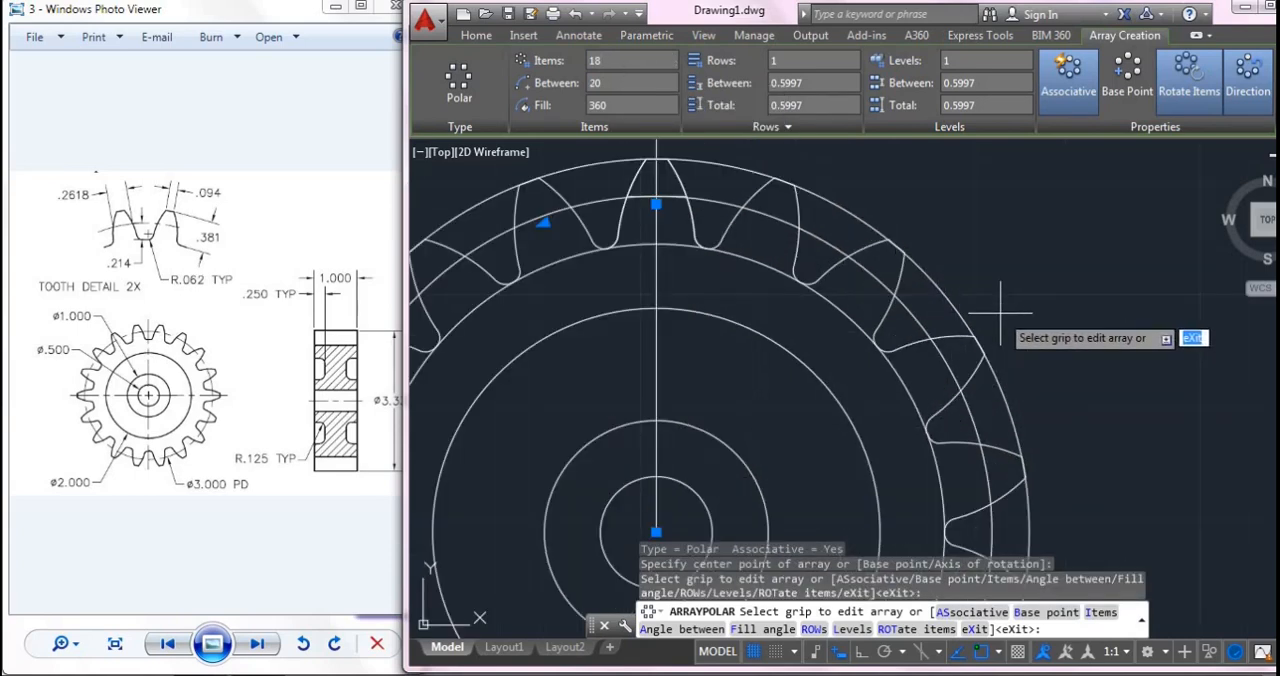
key(Return)
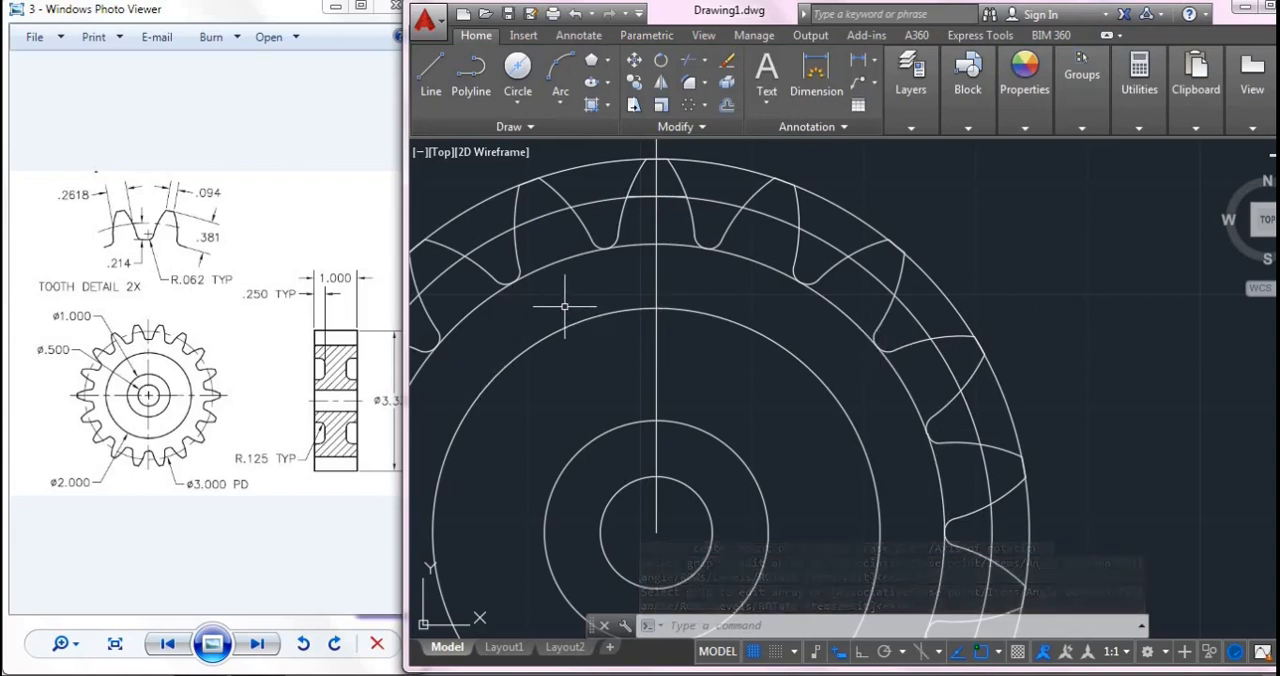
- Erase the outermost circle at the tooth tips and the root circle at the tooth bases
click(849, 207)
key(Delete)
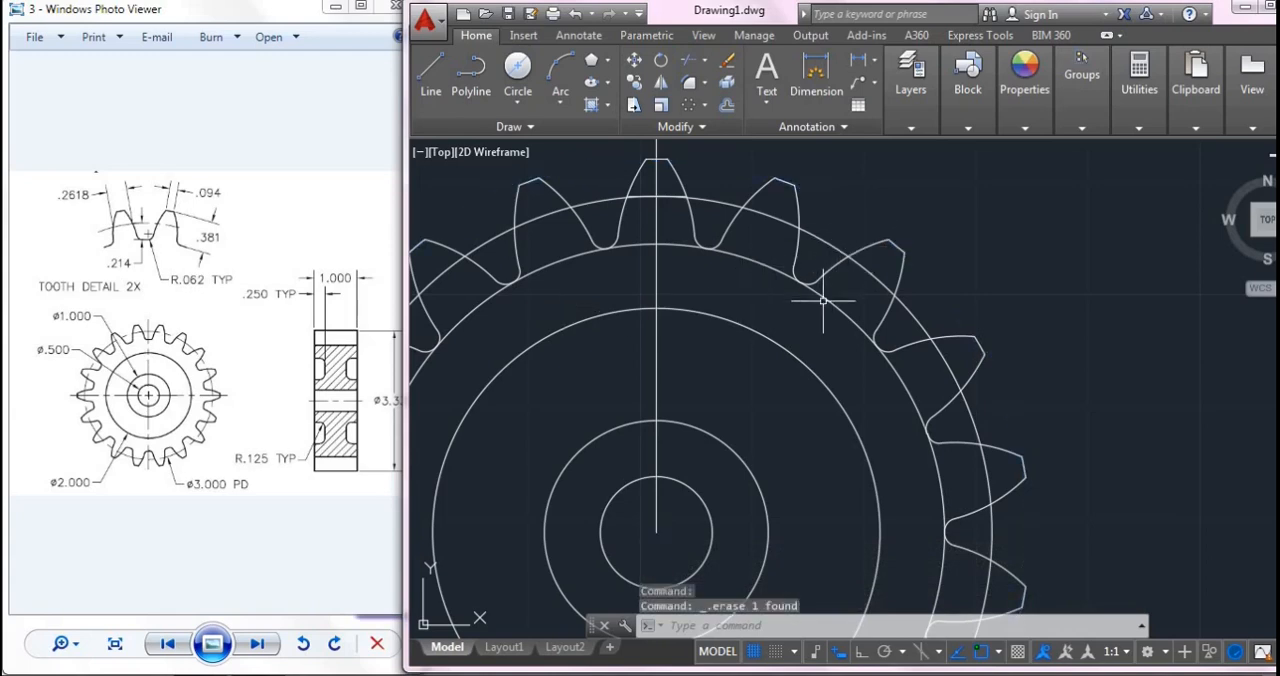
scroll(829, 294, down, 3)
scroll(817, 314, up, 1)
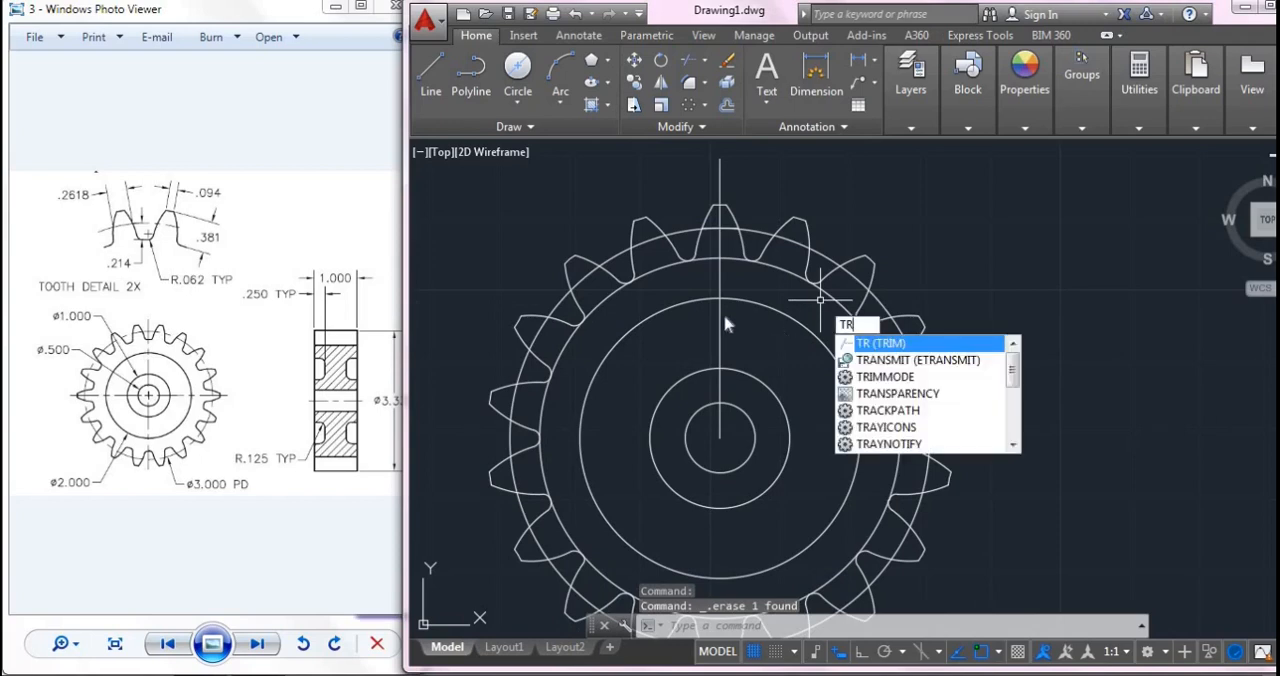
key(Escape)
click(661, 268)
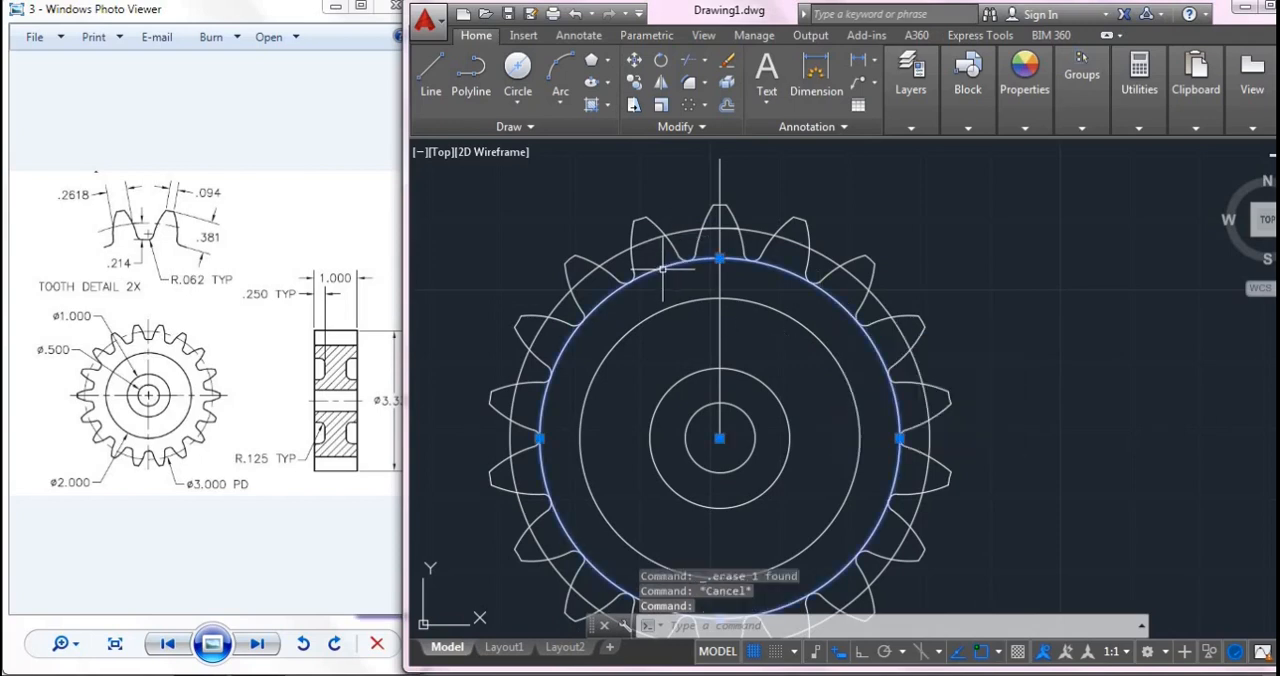
key(Delete)
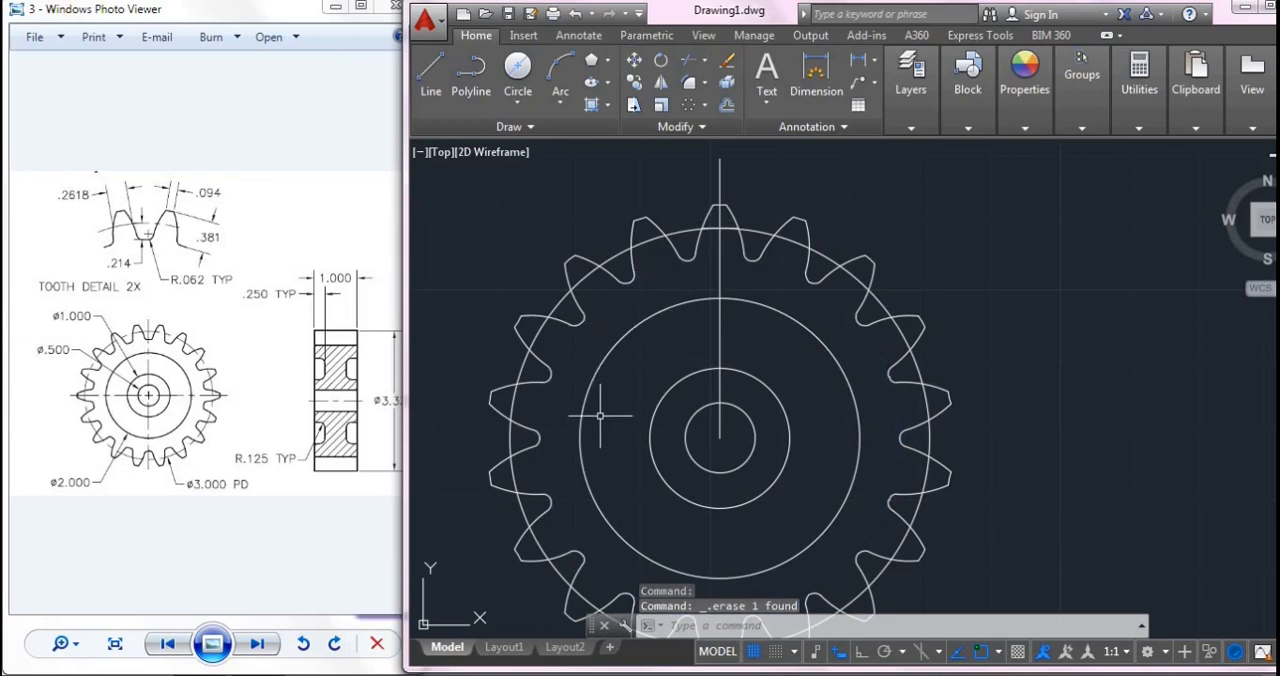
- Erase the vertical construction line running up from the gear's centre
middle_drag(663, 422, 663, 371)
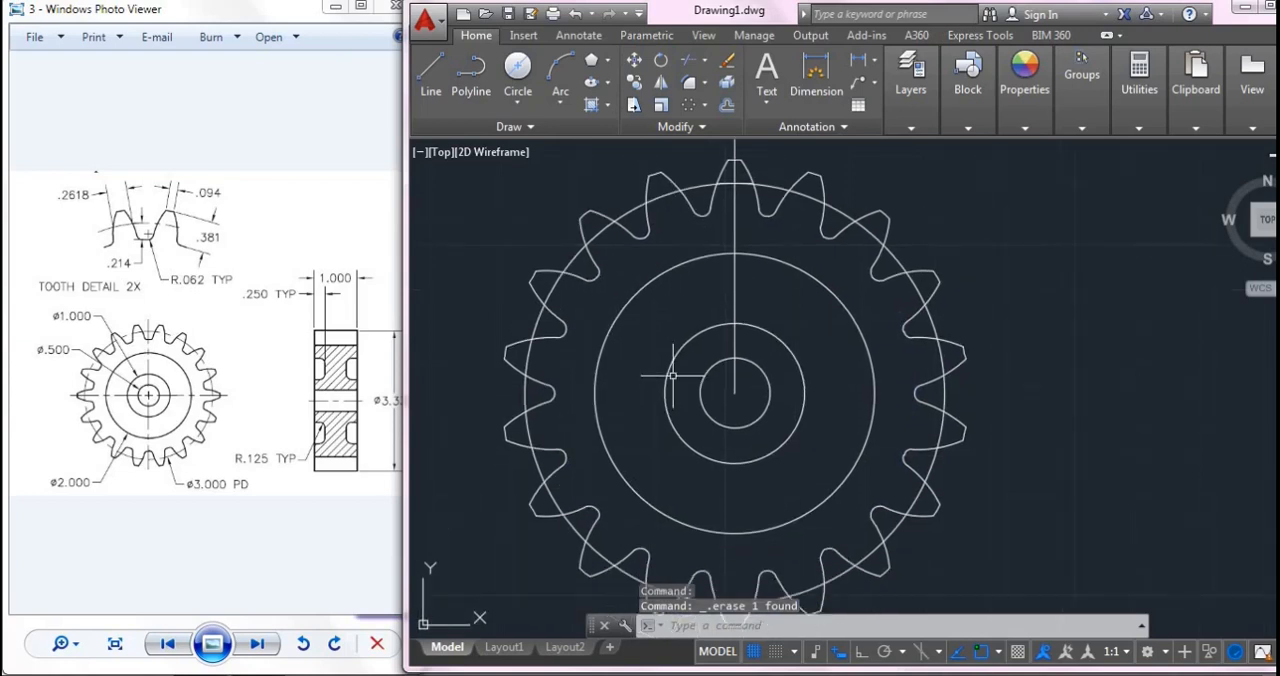
click(735, 300)
key(Delete)
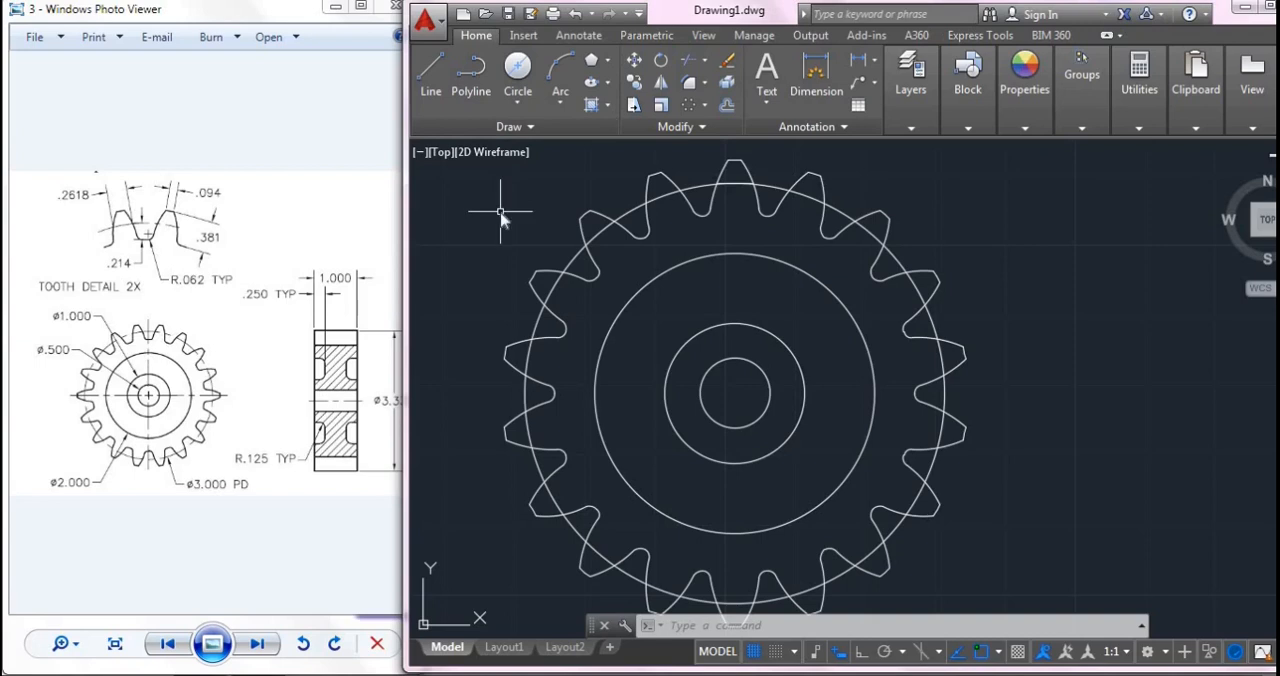
- Load the DASHED linetype from acad.lin into the drawing through the Linetype Manager
text(L)
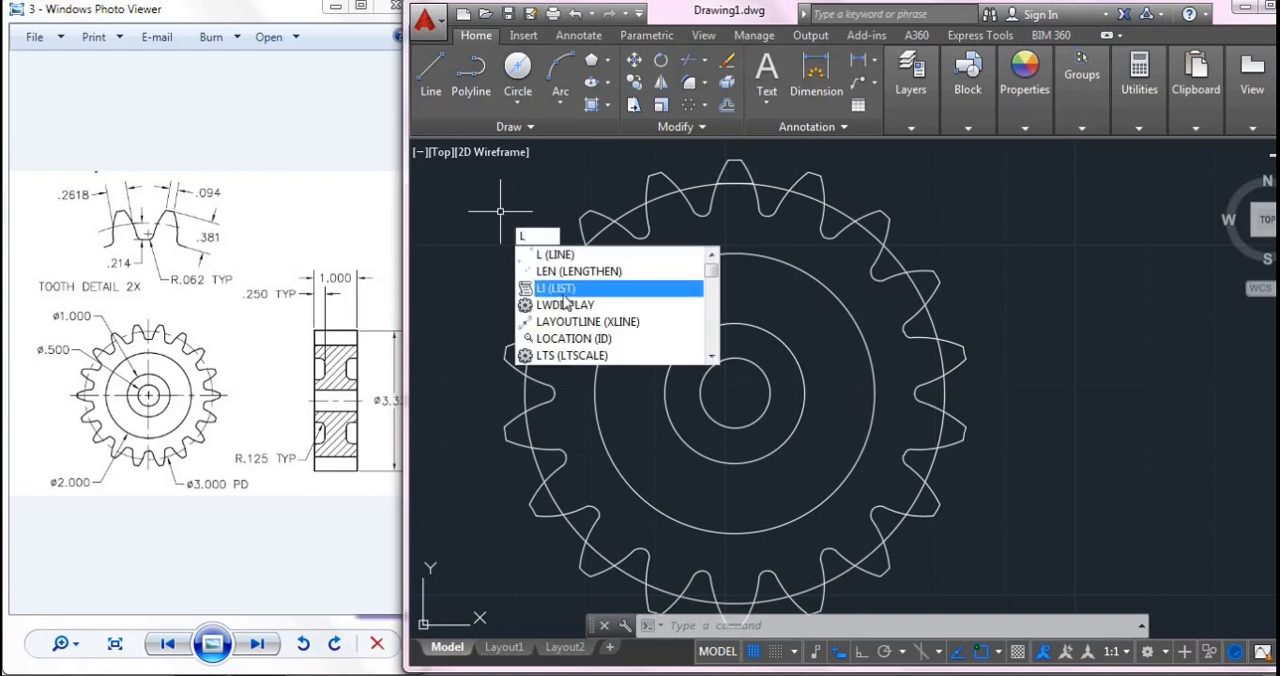
text(INE)
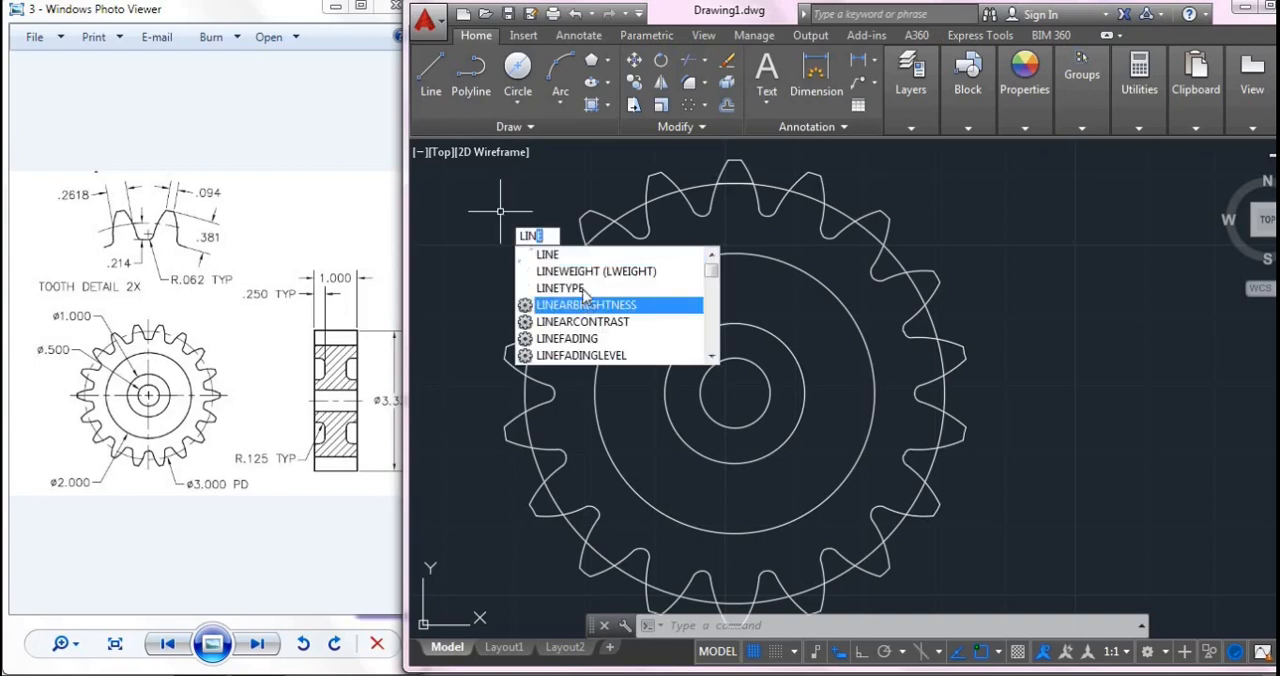
click(560, 288)
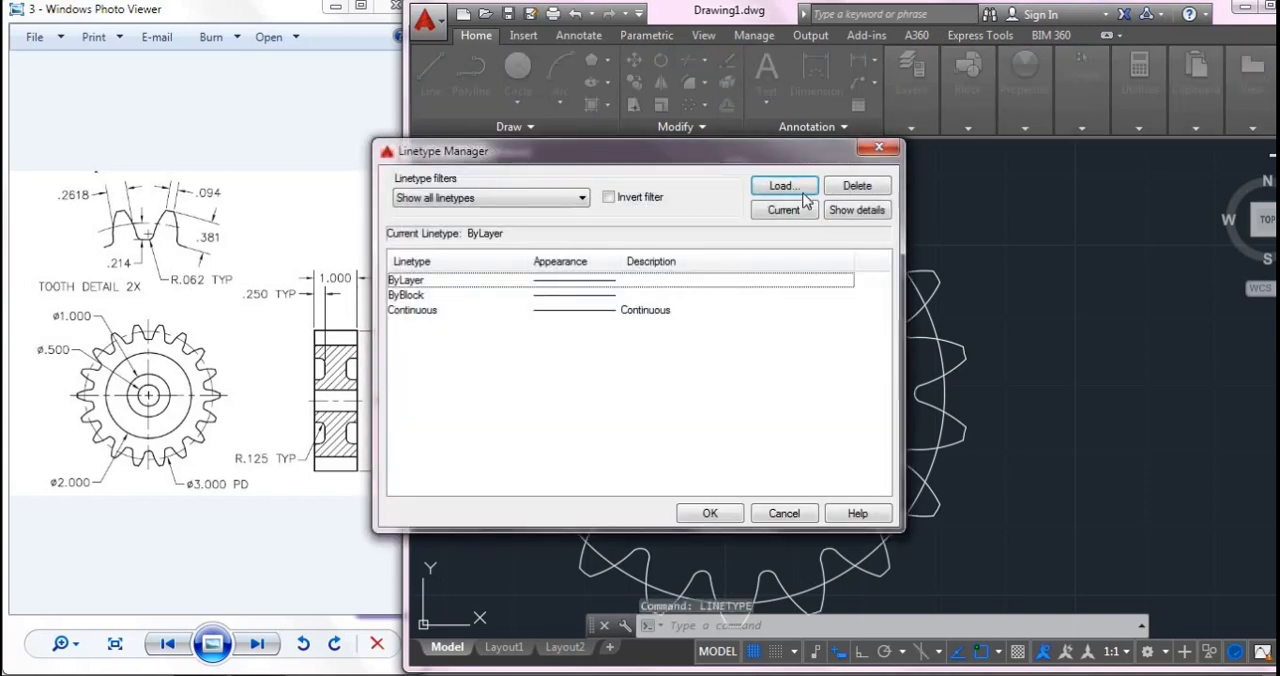
click(784, 185)
key(Tab)
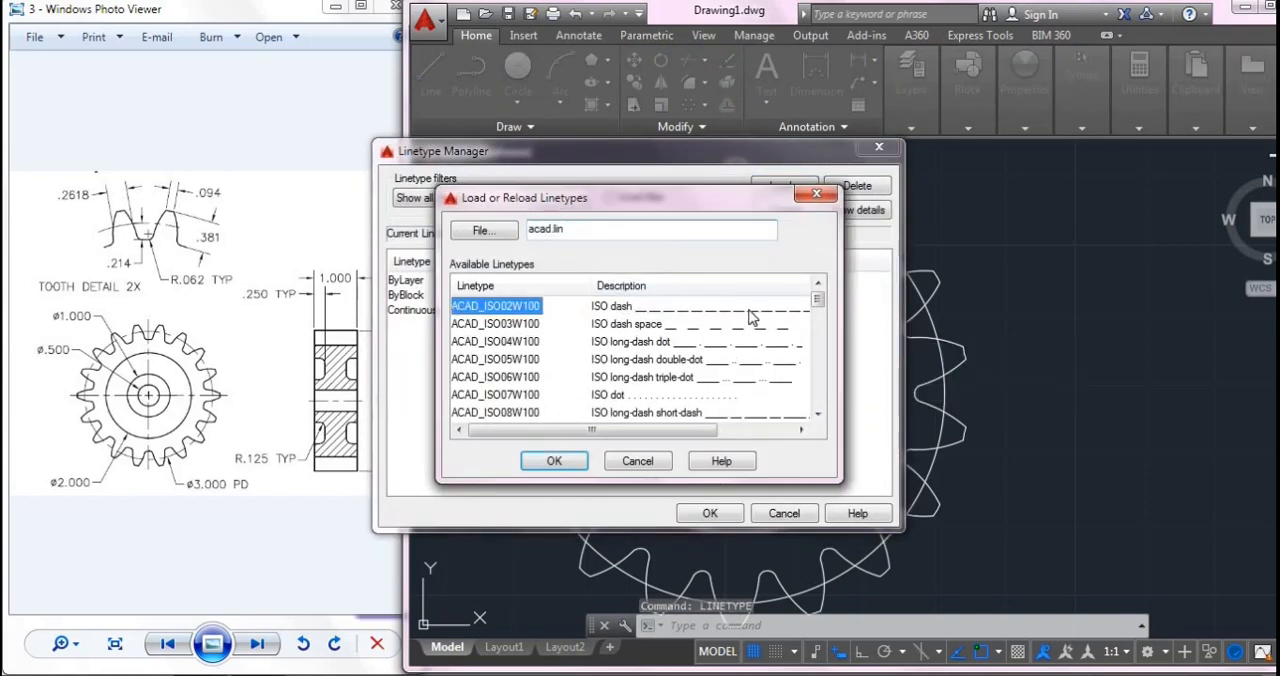
scroll(706, 340, down, 2)
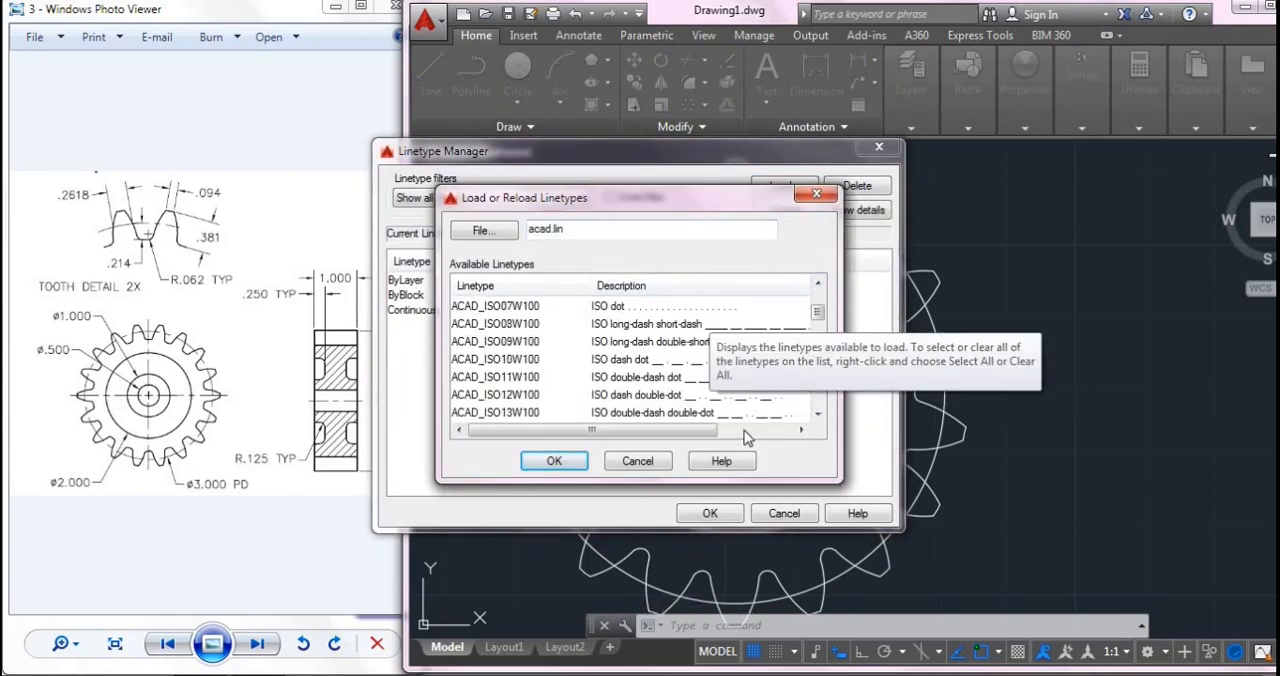
click(818, 414)
click(818, 414)
click(818, 414)
click(818, 414)
click(818, 414)
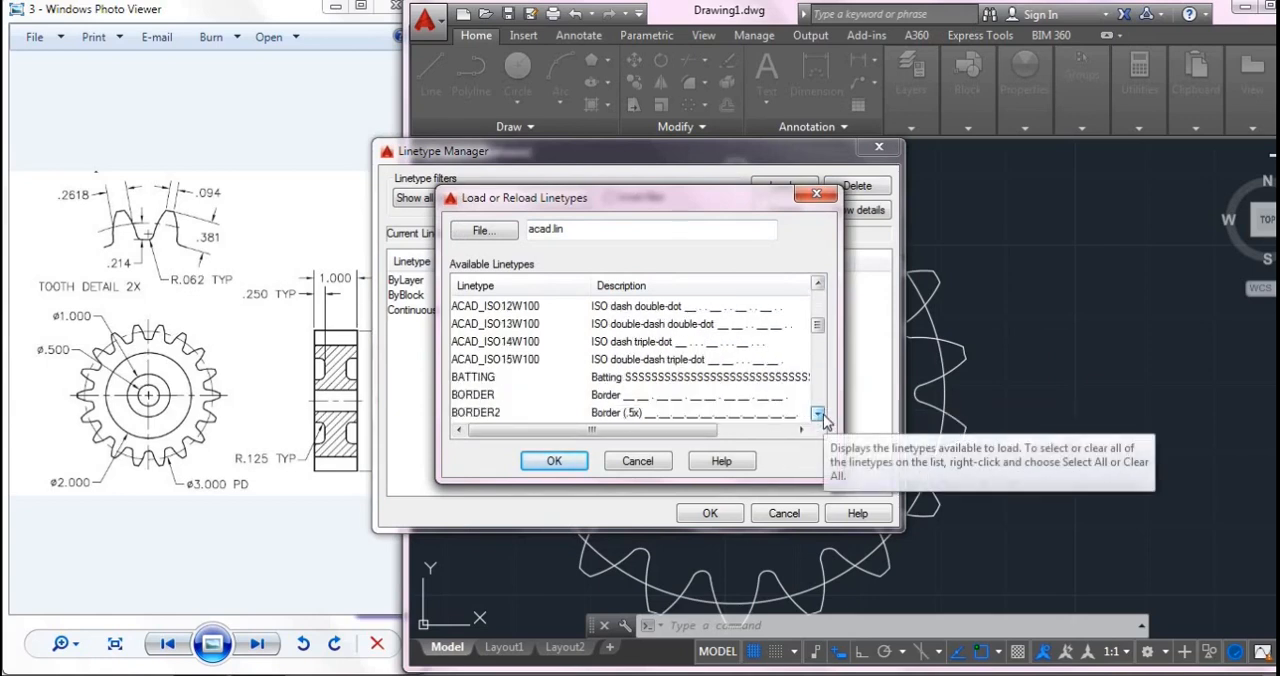
click(823, 416)
click(823, 416)
click(823, 416)
click(823, 416)
click(823, 416)
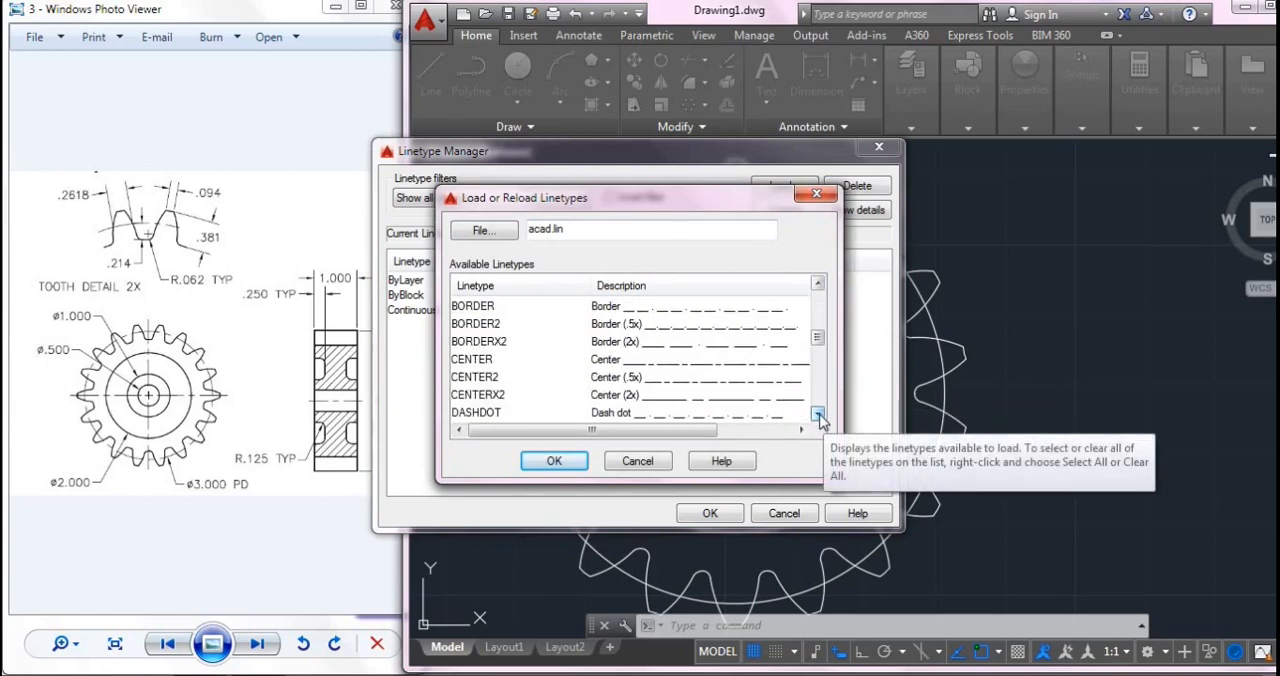
click(818, 414)
click(818, 414)
click(818, 414)
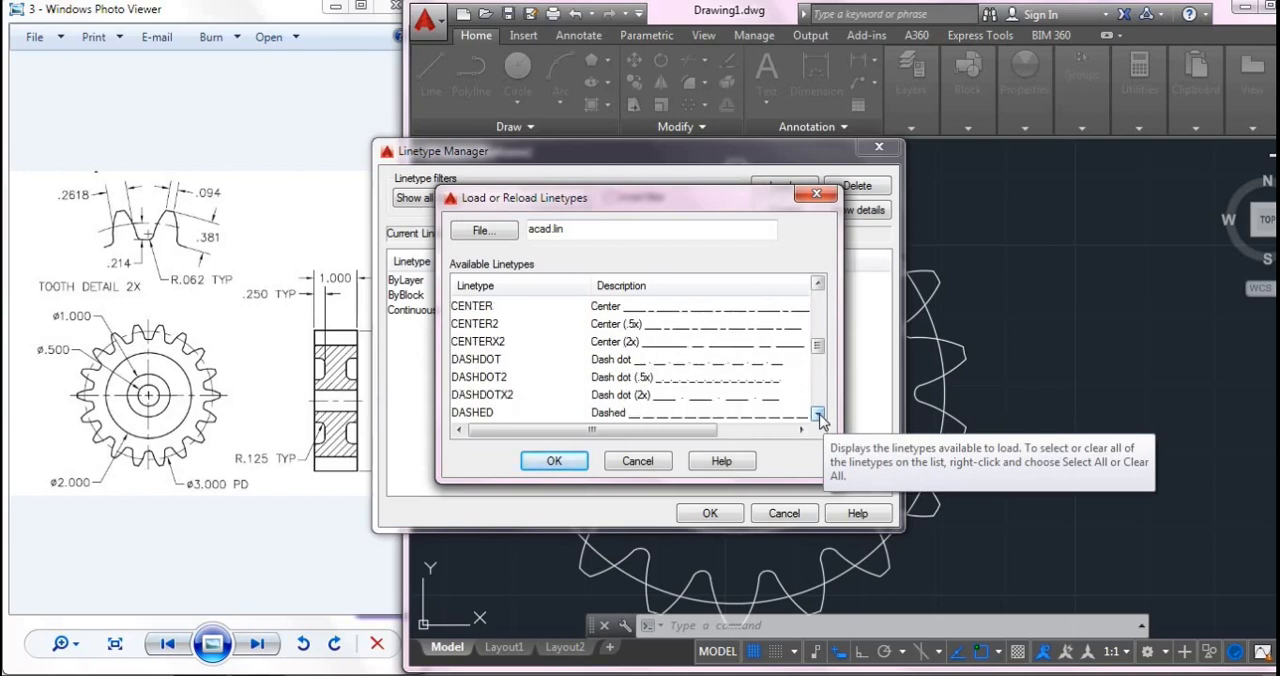
click(818, 414)
click(818, 414)
click(633, 384)
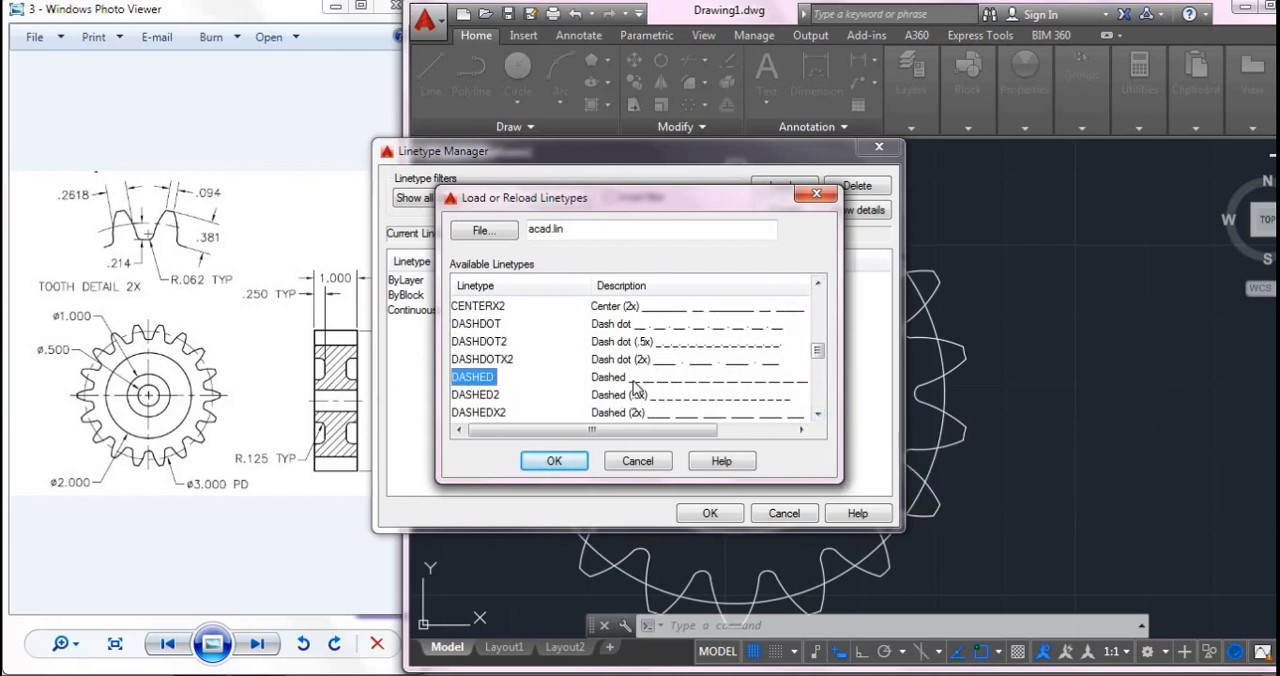
click(540, 465)
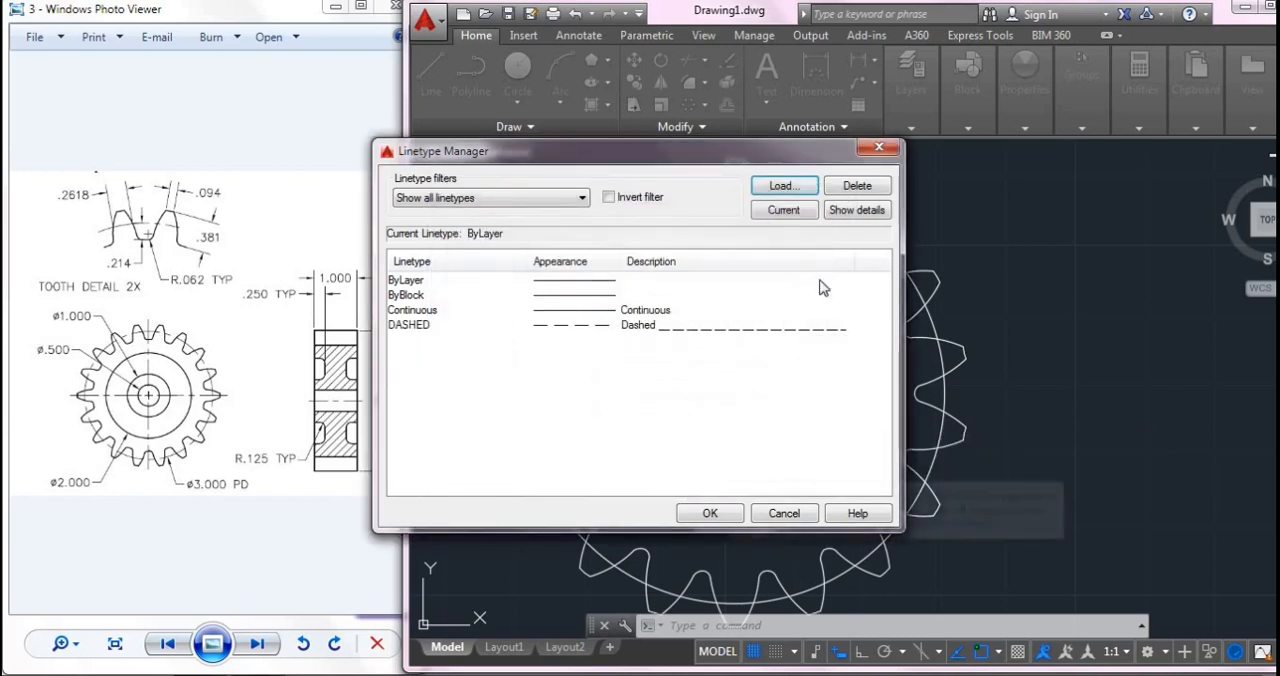
- Make DASHED the current linetype and accept the linetype settings
click(700, 325)
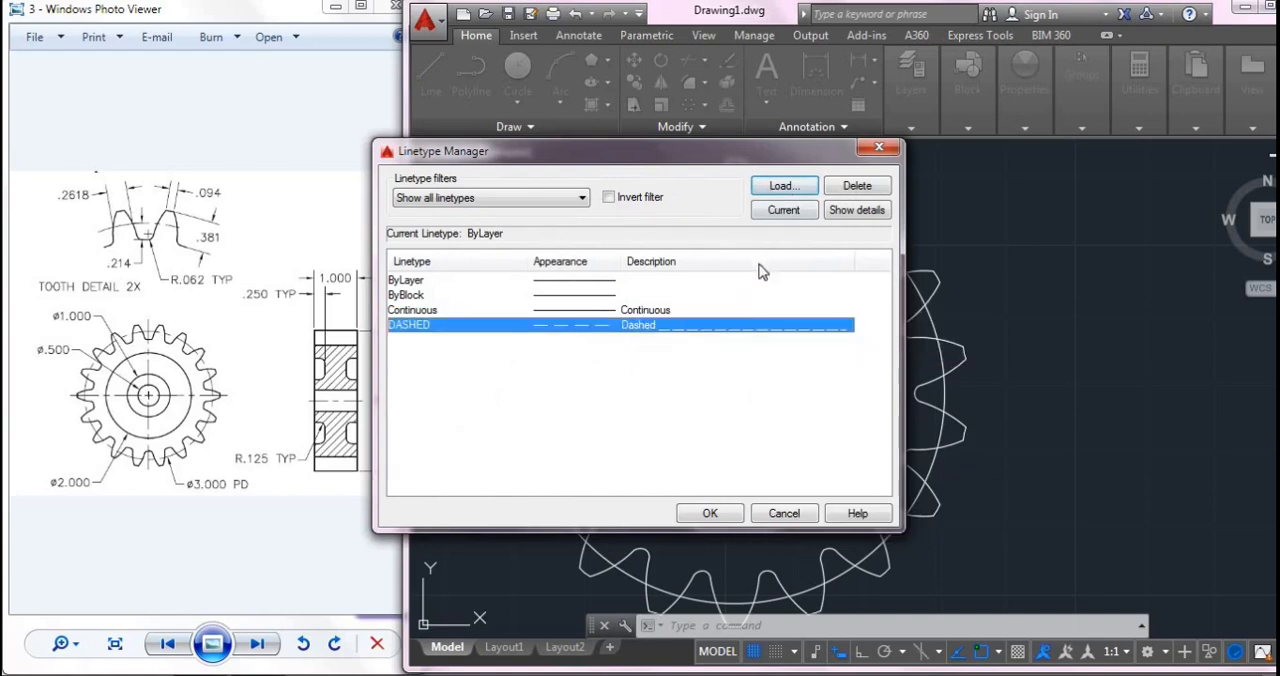
click(784, 210)
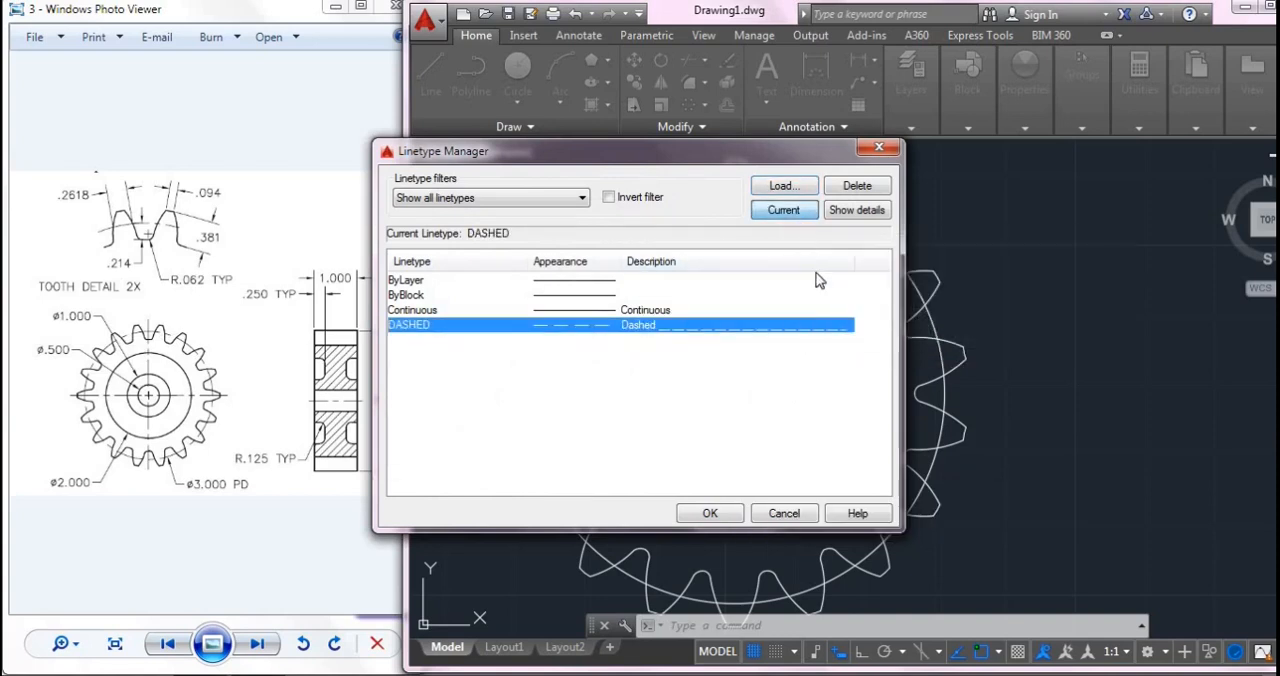
click(706, 513)
- Draw a nearly vertical sample line about 1.48 units long in the empty space to the right of the gear
text(l)
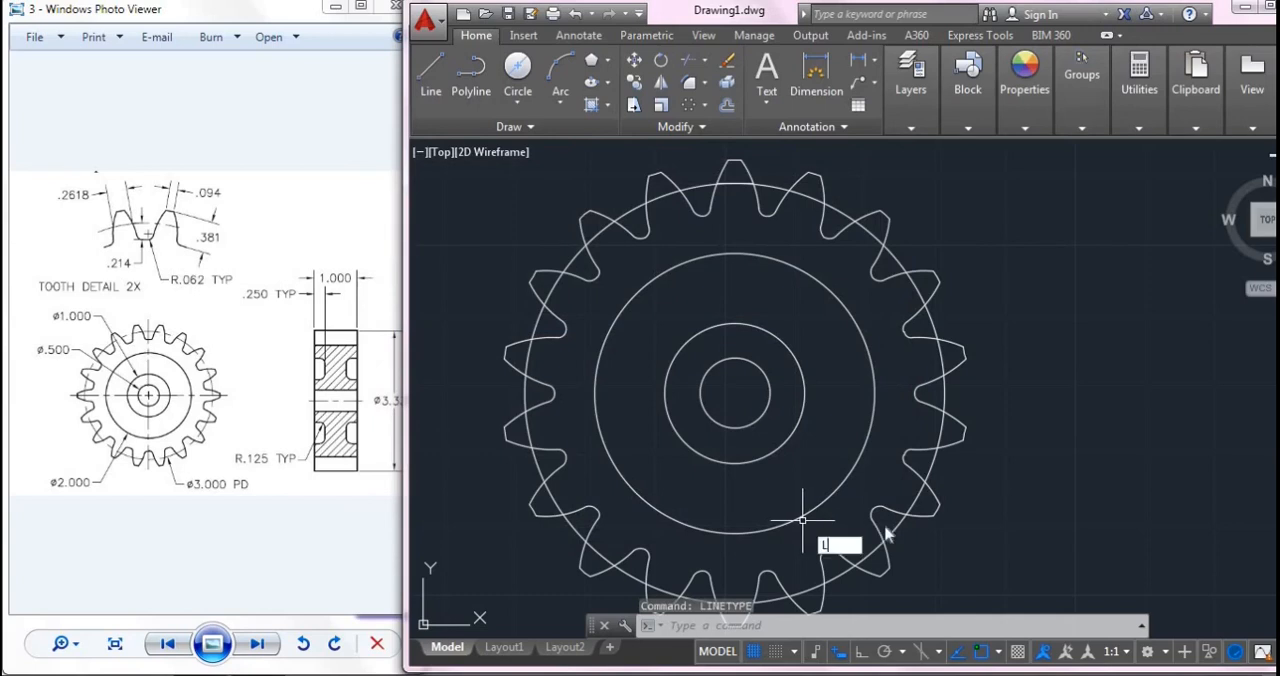
key(Return)
click(1127, 476)
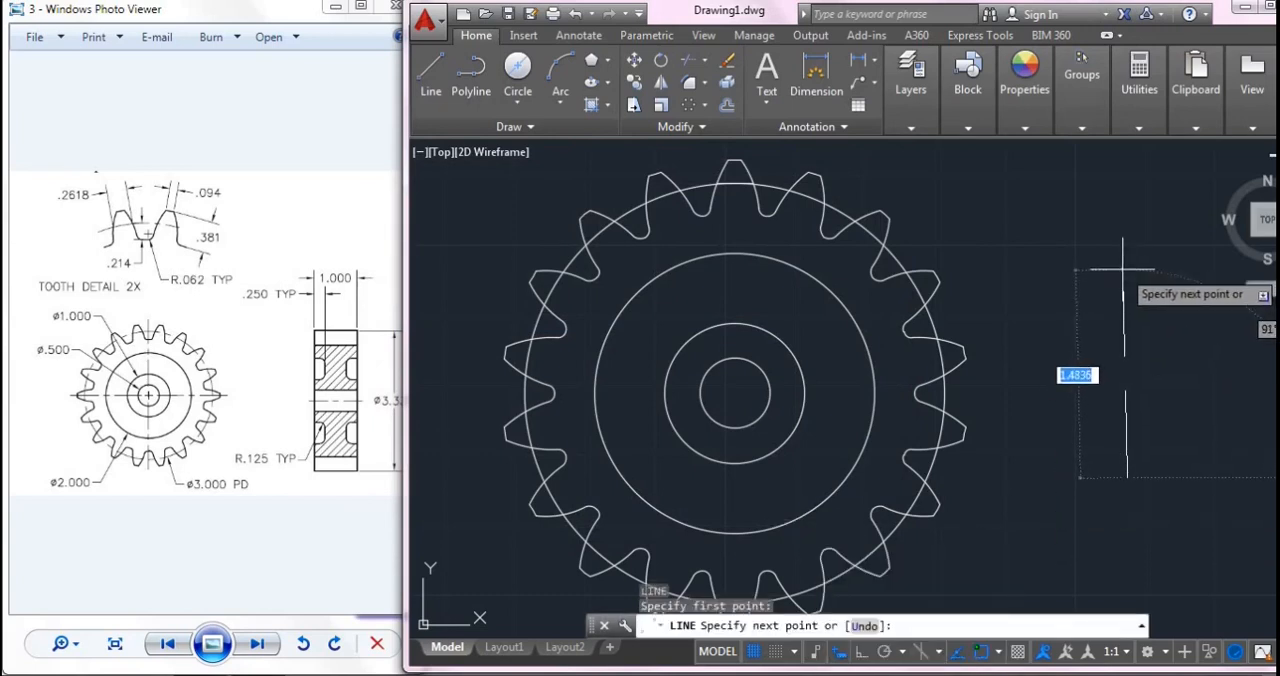
click(1125, 270)
key(Escape)
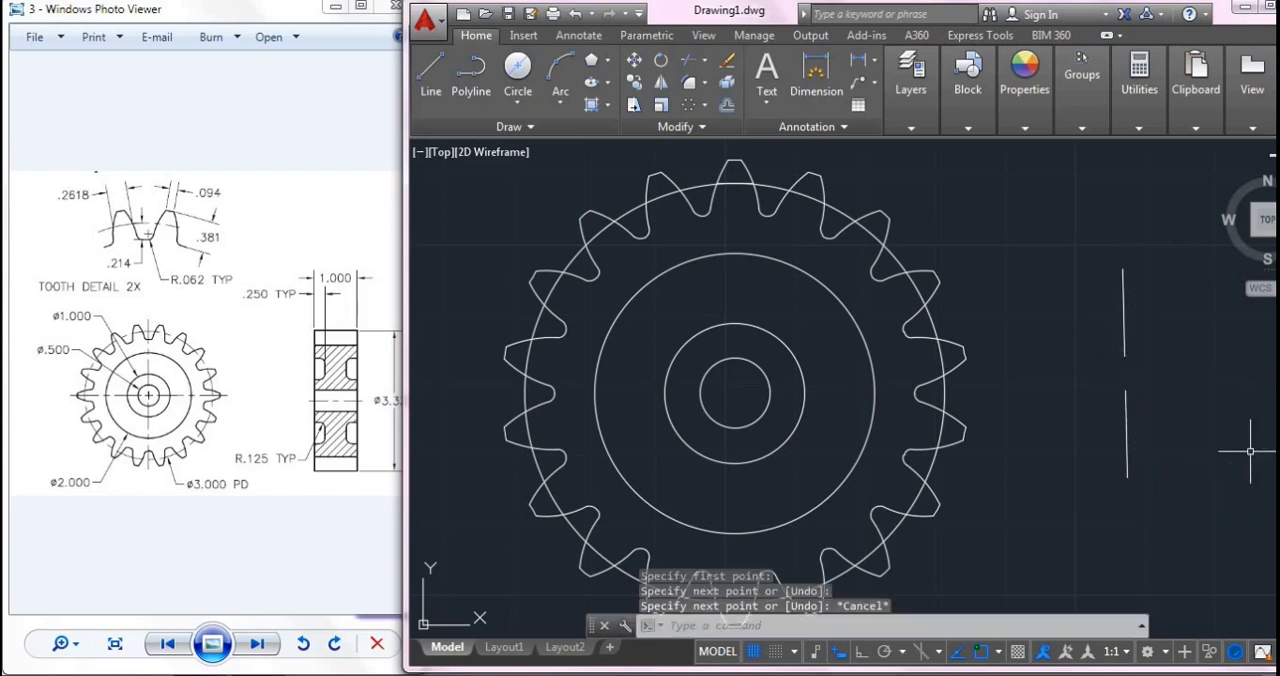
- Match the properties of the dashed sample line onto the gear's pitch circle running through the teeth
text(MAT)
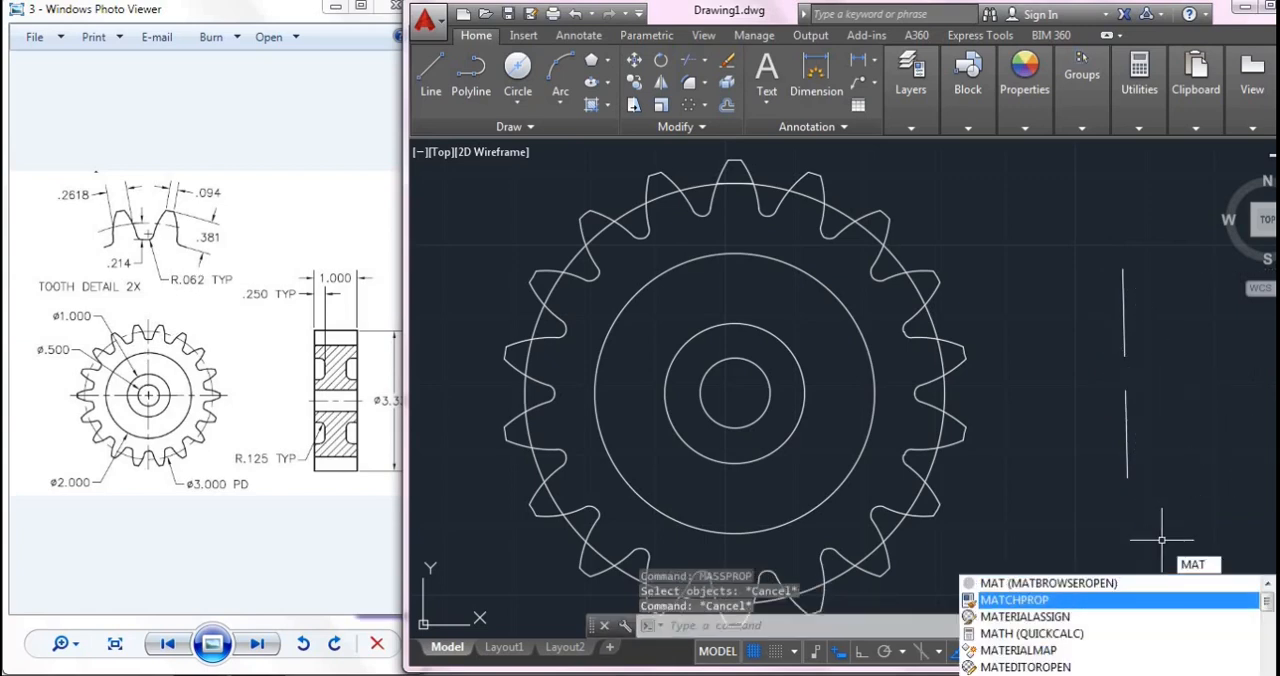
click(1065, 599)
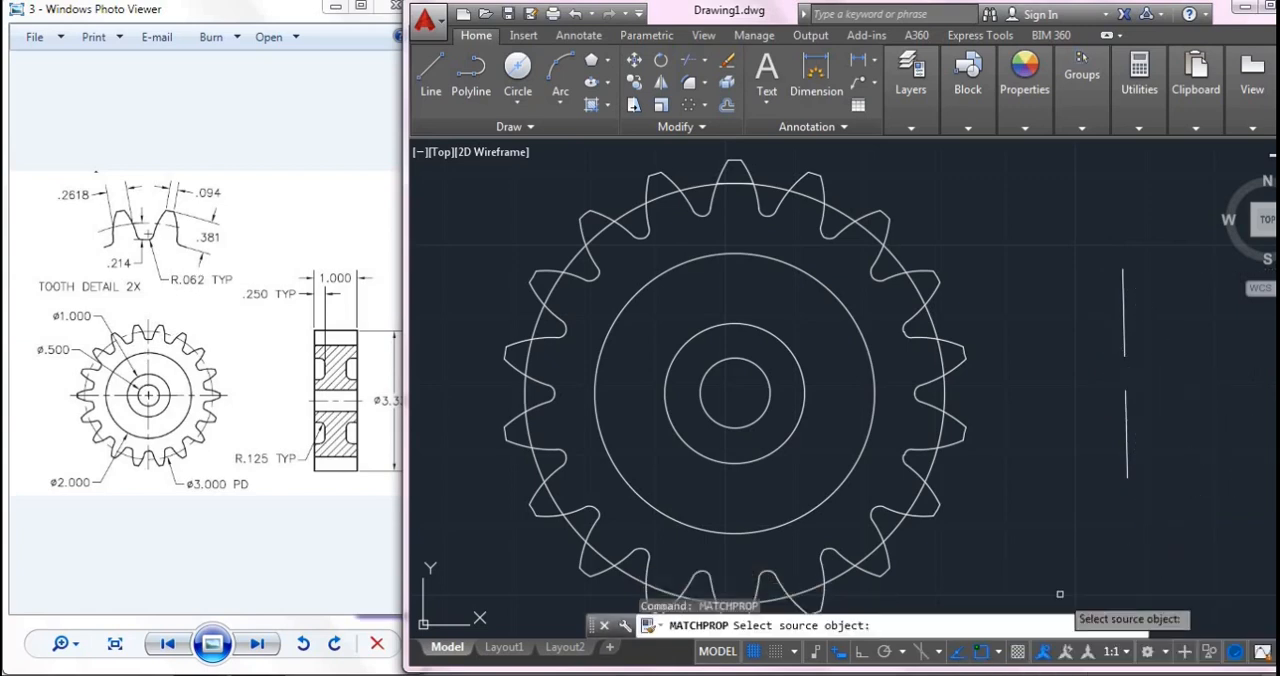
click(1124, 421)
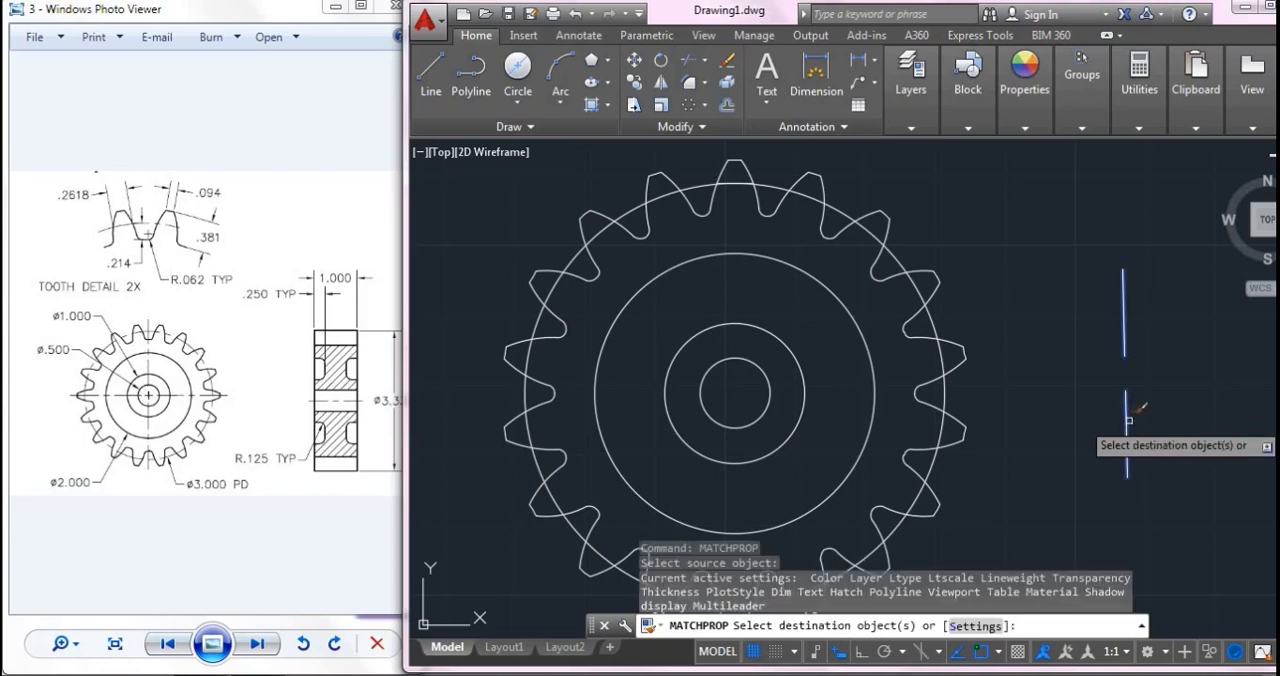
click(947, 390)
key(Escape)
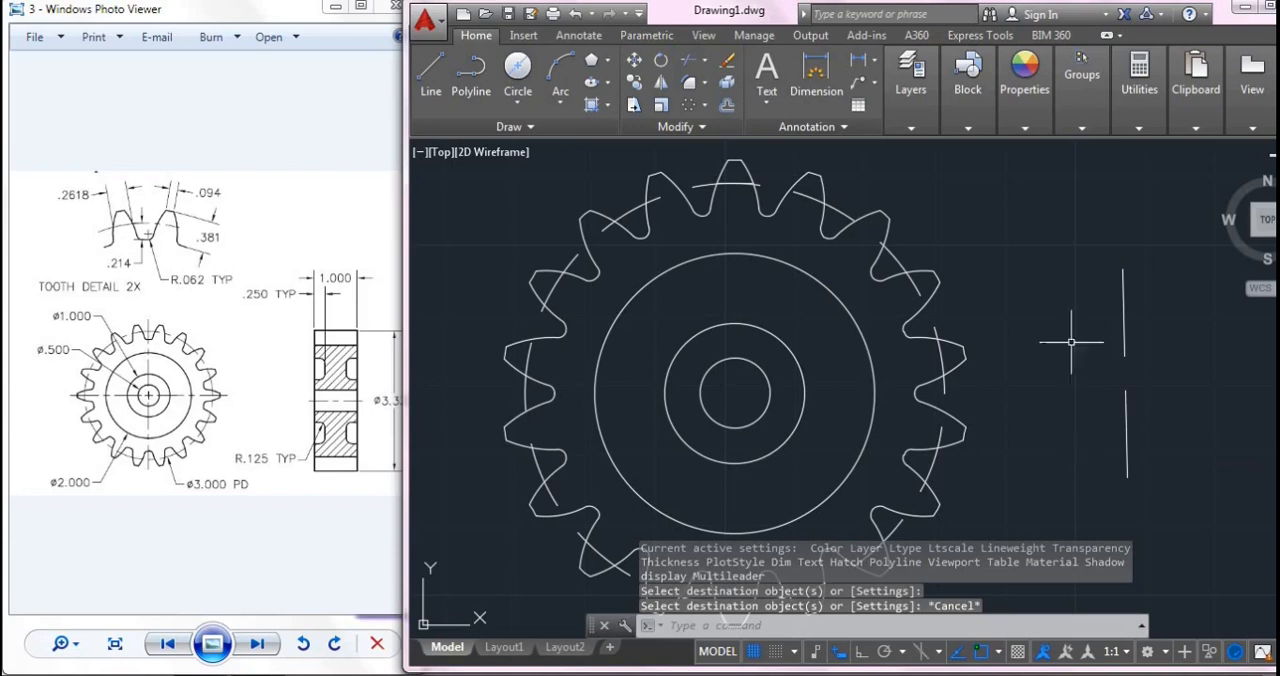